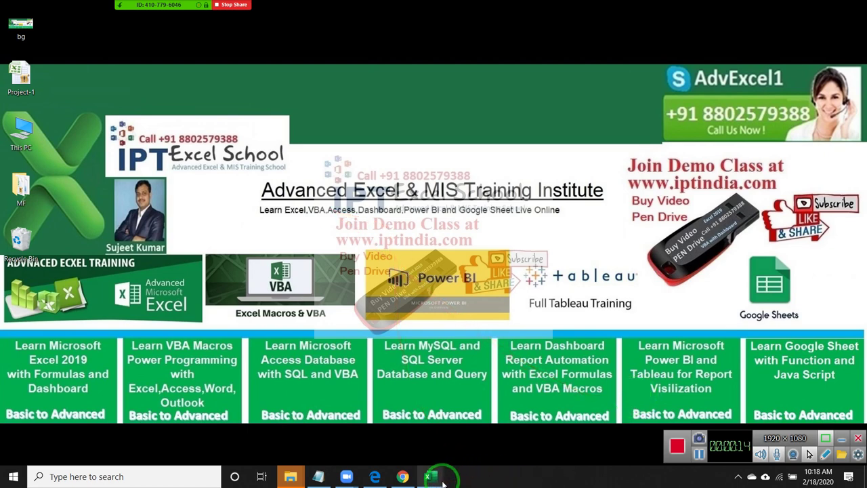
# - Select all the macro code in the VBA editor, then close it to return to Sheet1
pyautogui.moveTo(440, 480)
pyautogui.click(455, 455)
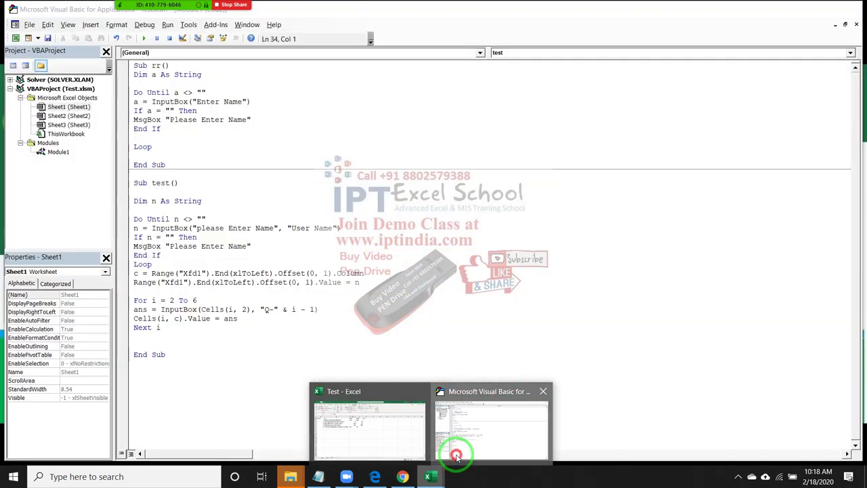
pyautogui.hotkey('ctrl', 'a')
pyautogui.click(847, 7)
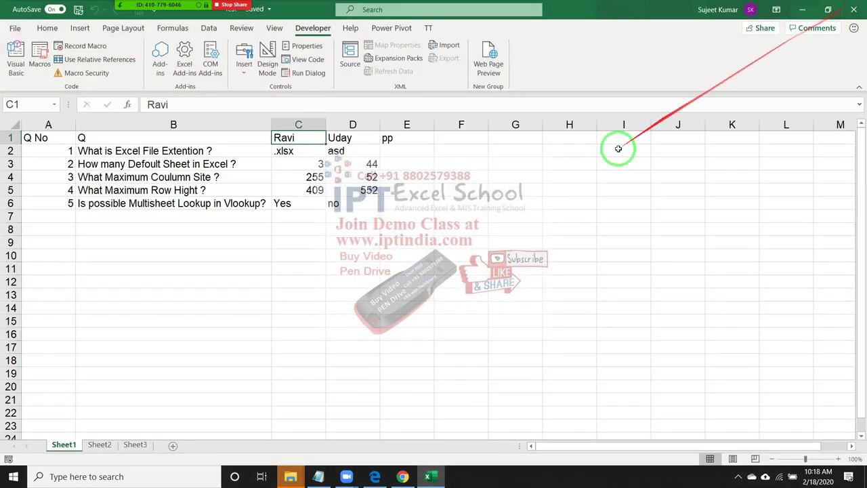
# - Insert a new Sheet4 with VBA in A1 and VB6 in A2, ending on B1
pyautogui.click(176, 446)
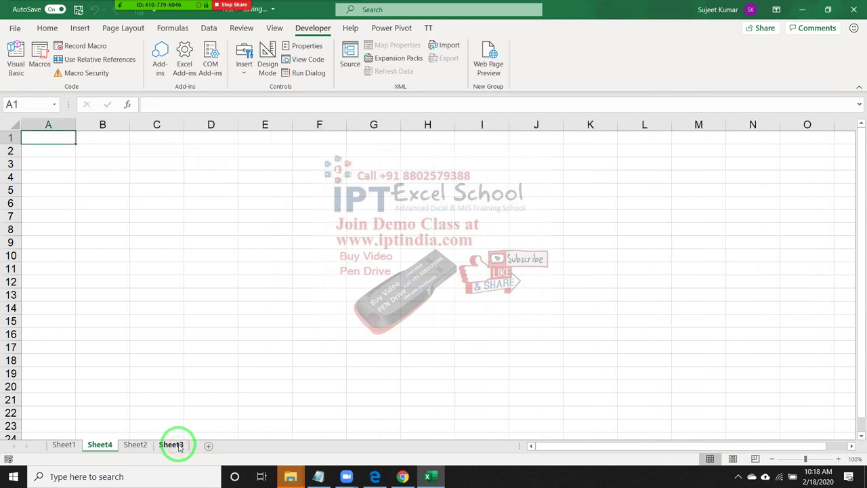
pyautogui.write('VBA')
pyautogui.press('Return')
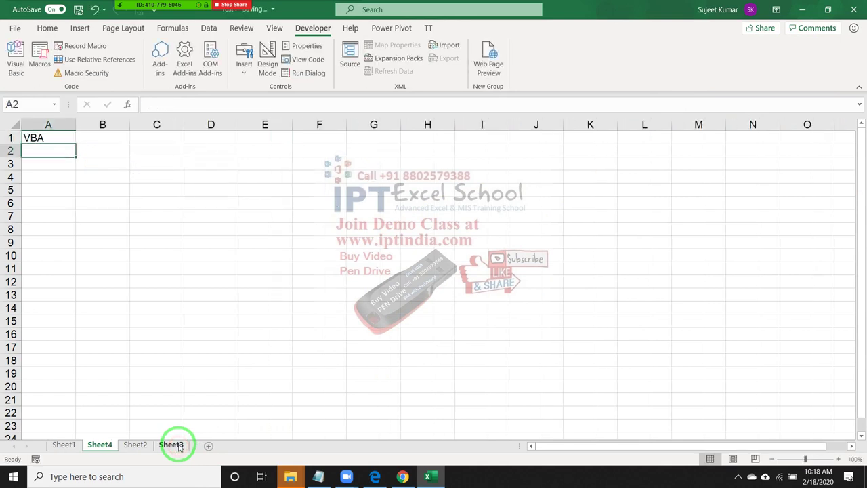
pyautogui.write('VBA')
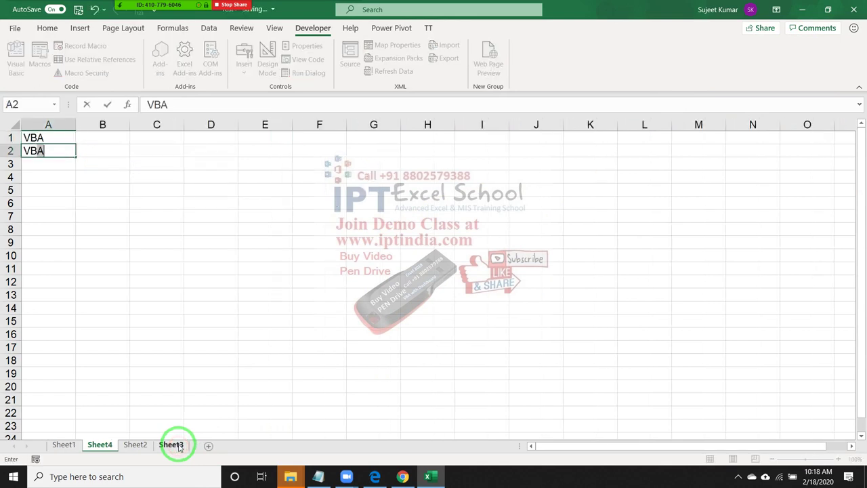
pyautogui.write('6')
pyautogui.press('Return')
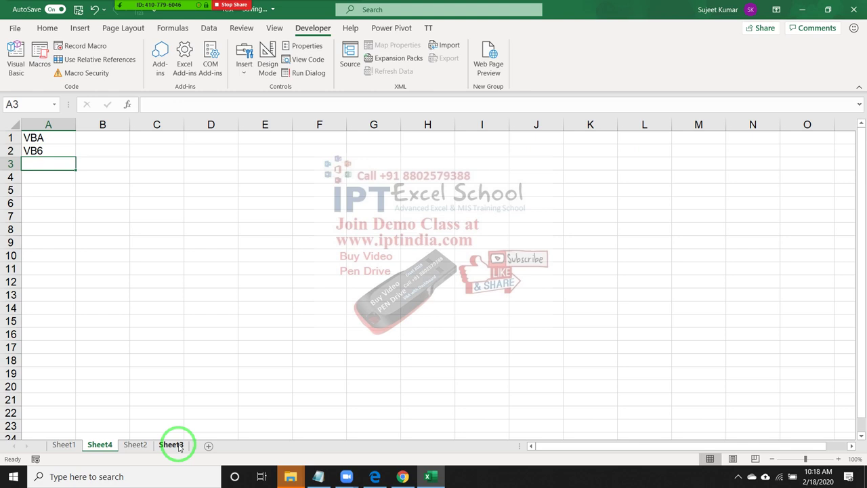
pyautogui.press('Up')
pyautogui.press('Up')
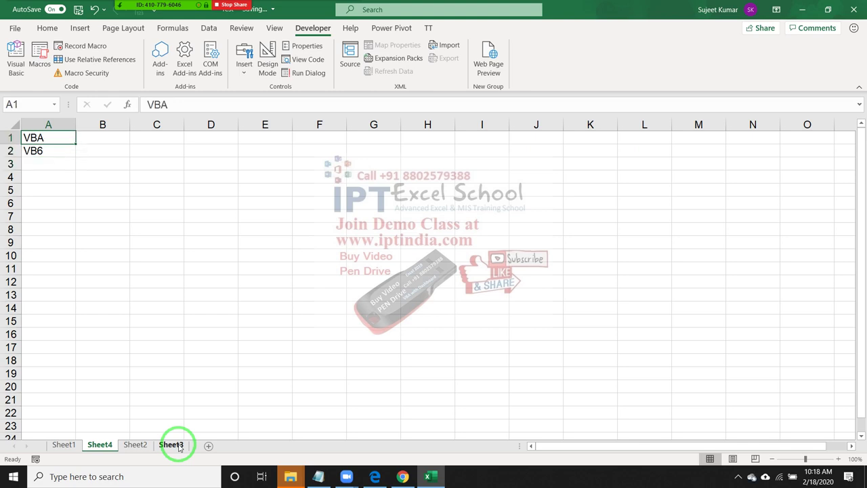
pyautogui.press('Right')
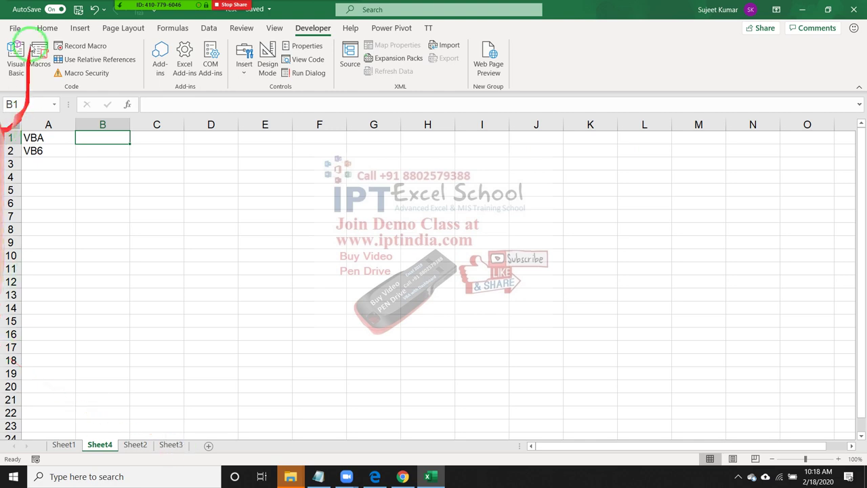
# - Show the Home ribbon, then select column C, cell A1 and cell B2 on Sheet4
pyautogui.click(48, 29)
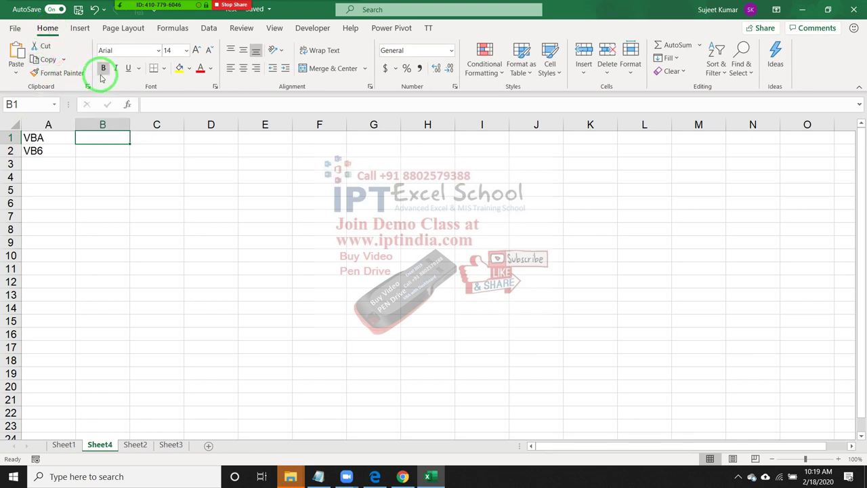
pyautogui.click(176, 124)
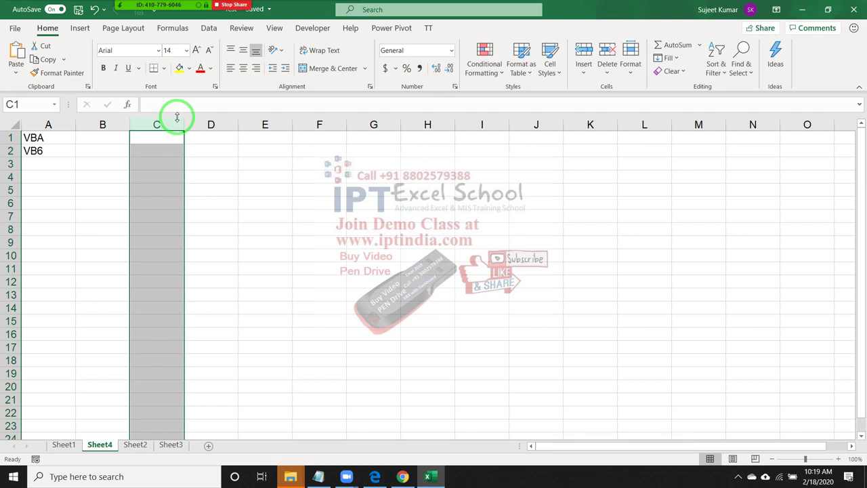
pyautogui.click(70, 140)
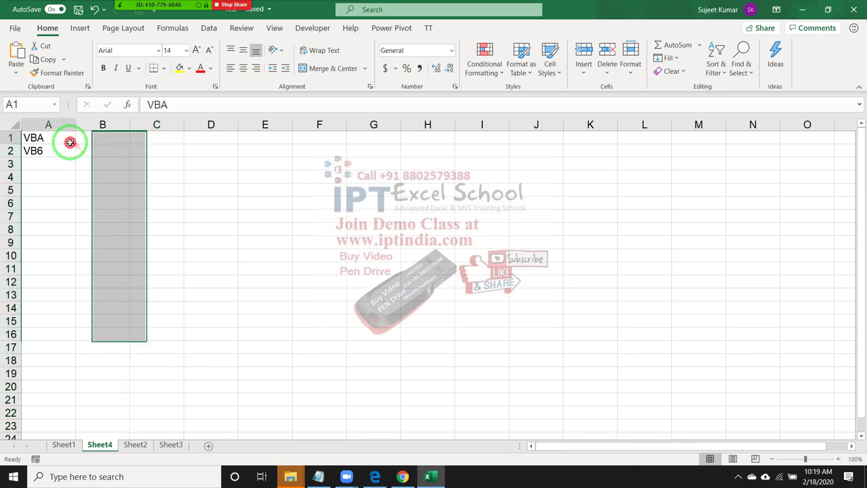
pyautogui.click(114, 152)
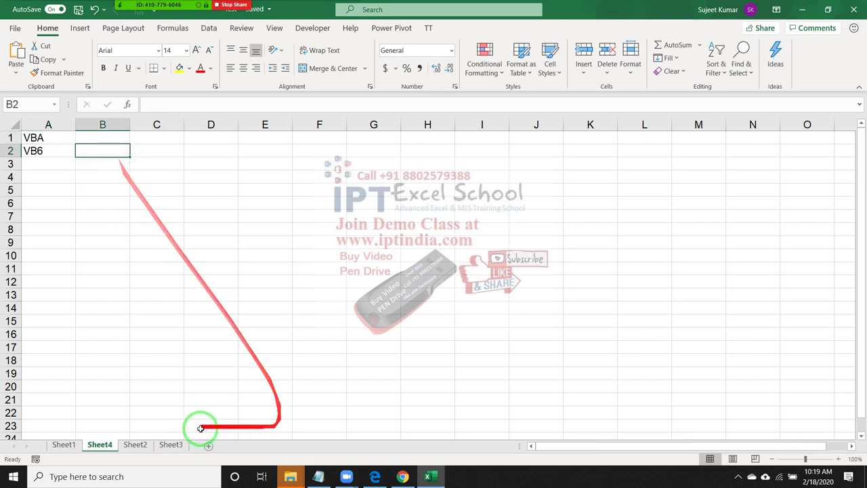
# - On Sheet1, look over questions B2:B6, then delete the pp header from E1
pyautogui.click(68, 444)
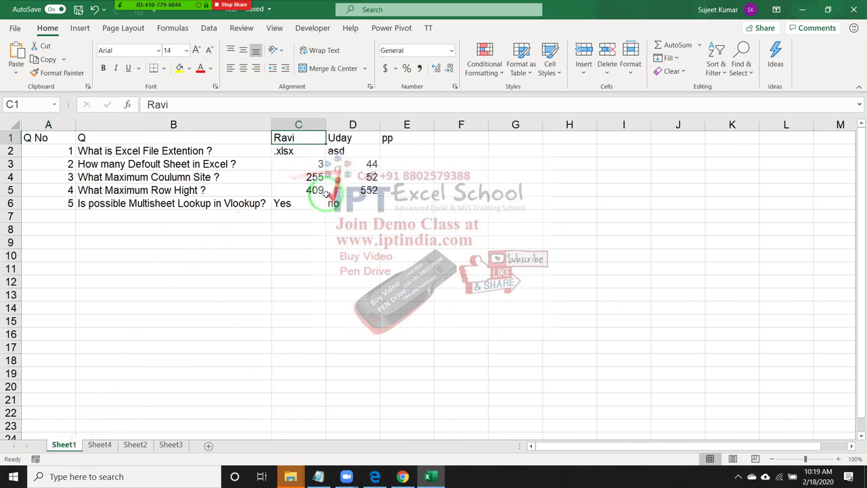
pyautogui.click(290, 150)
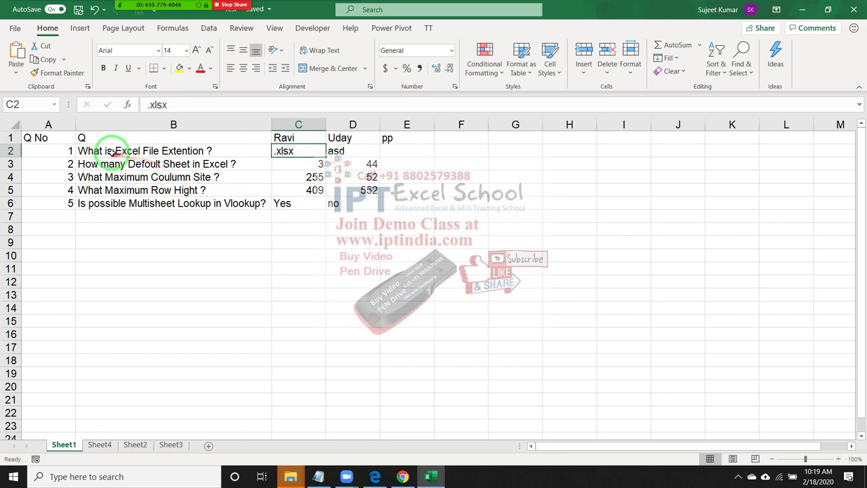
pyautogui.moveTo(118, 150); pyautogui.dragTo(114, 204)
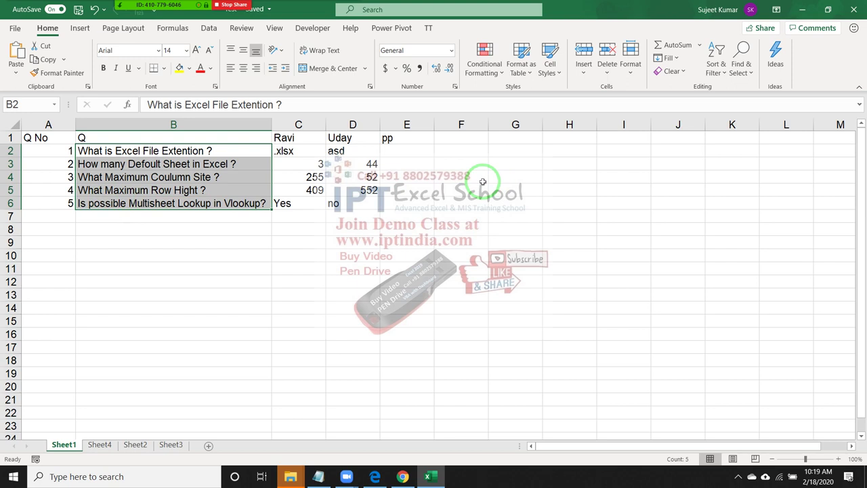
pyautogui.moveTo(140, 167); pyautogui.dragTo(139, 192)
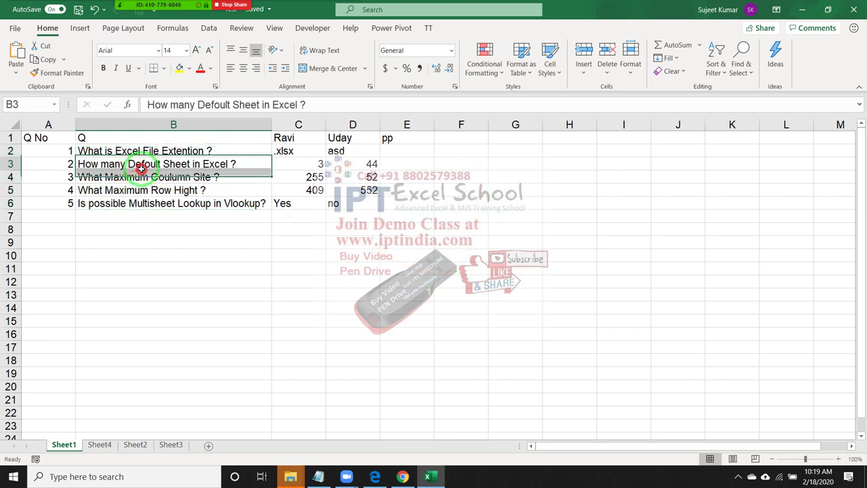
pyautogui.click(390, 142)
pyautogui.press('Delete')
pyautogui.click(187, 165)
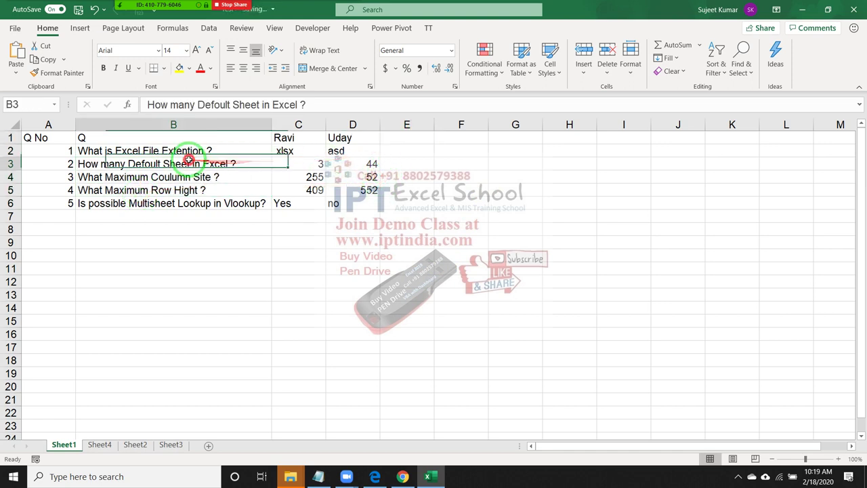
# - Run the test macro from Developer > Macros and submit the respondent's name
pyautogui.click(312, 28)
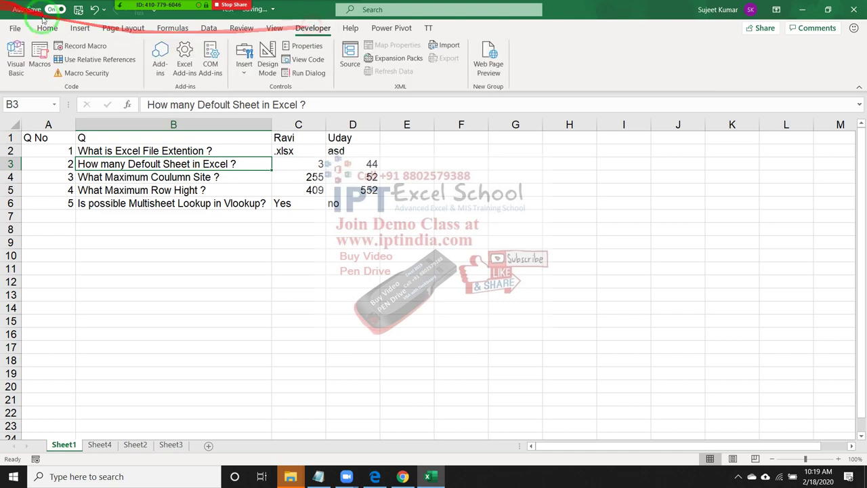
pyautogui.click(40, 59)
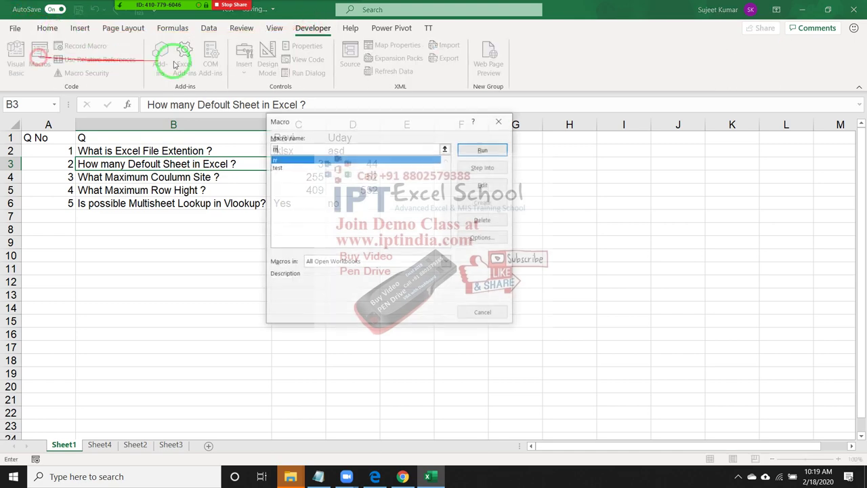
pyautogui.click(291, 166)
pyautogui.click(483, 150)
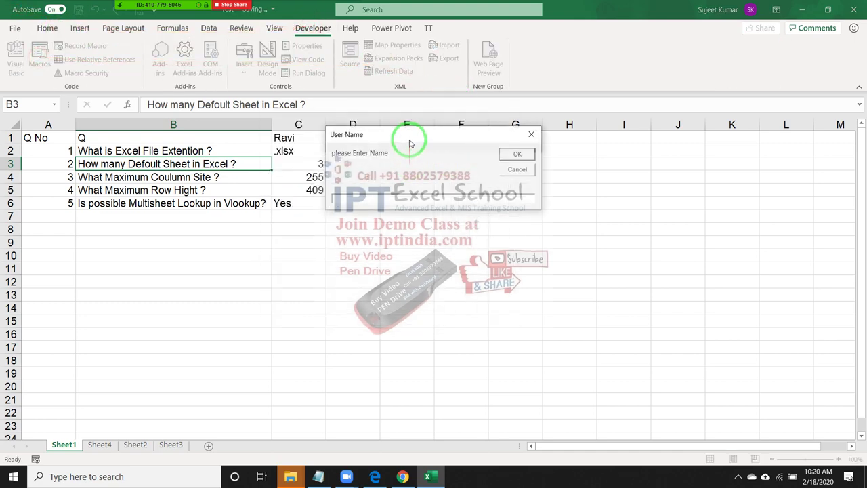
pyautogui.moveTo(398, 175); pyautogui.dragTo(398, 227)
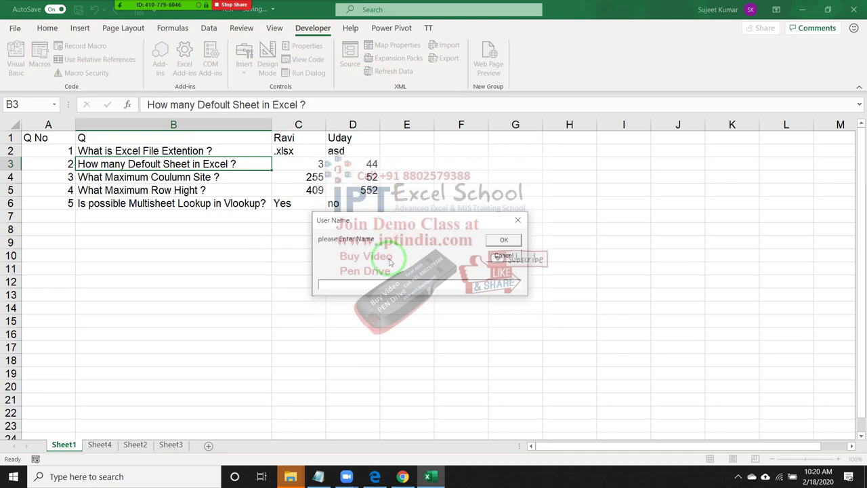
pyautogui.write('Sujeet')
pyautogui.click(504, 240)
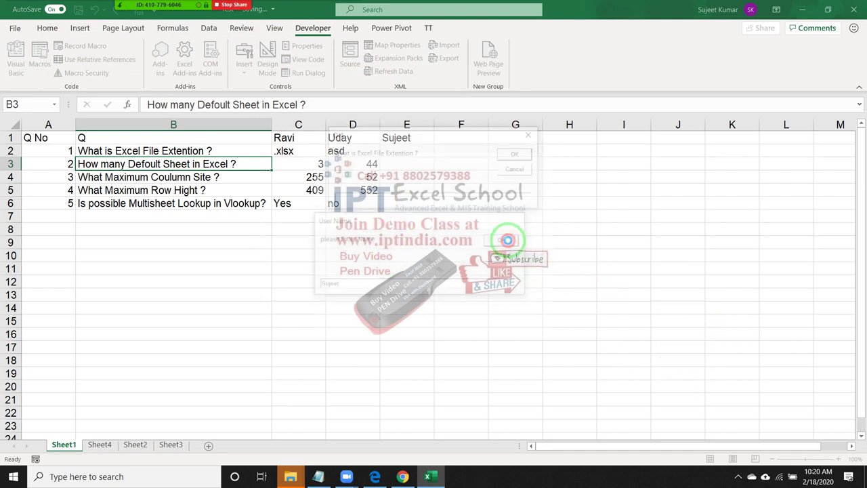
# - Answer the five quiz prompts with XLSX, 3, 255, 409 and Yes
pyautogui.moveTo(464, 132); pyautogui.dragTo(549, 184)
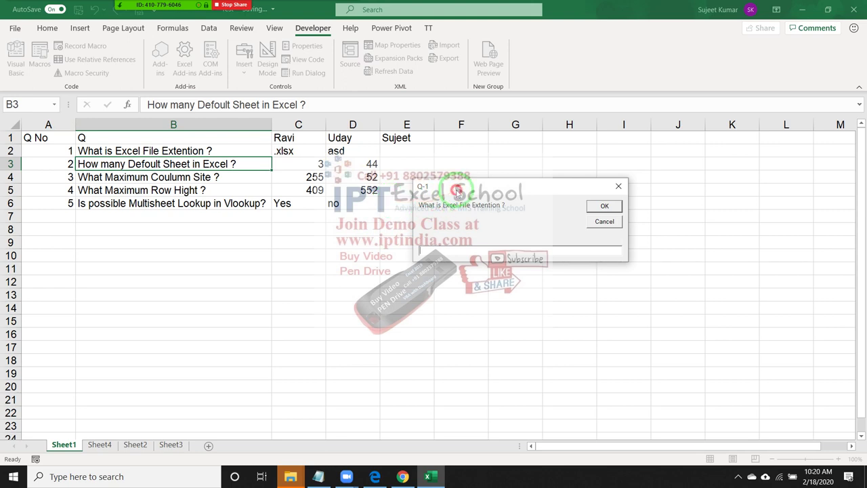
pyautogui.moveTo(454, 190); pyautogui.dragTo(331, 250)
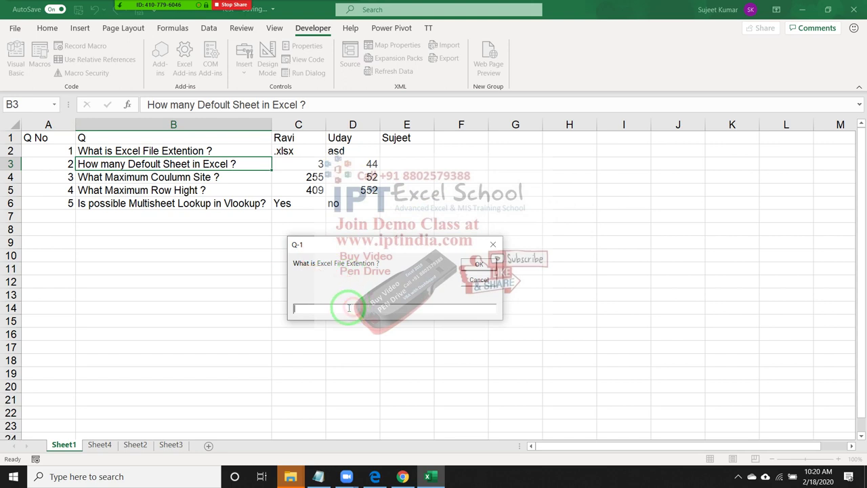
pyautogui.write('x')
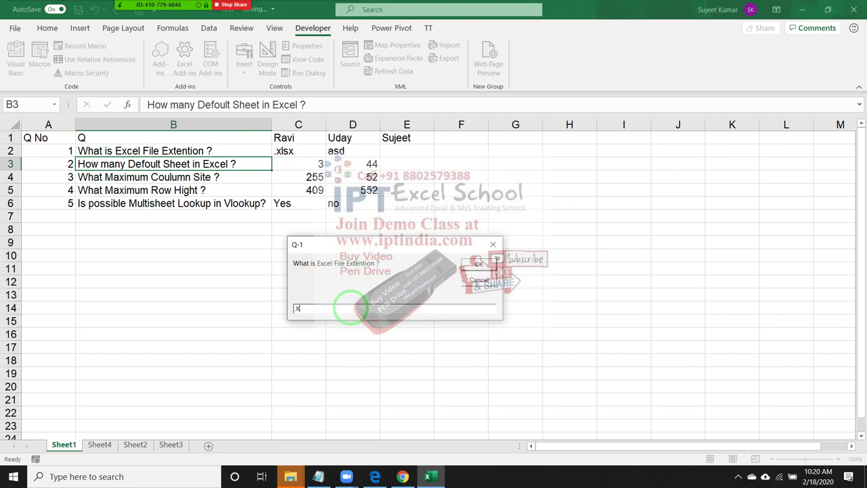
pyautogui.write('LSX')
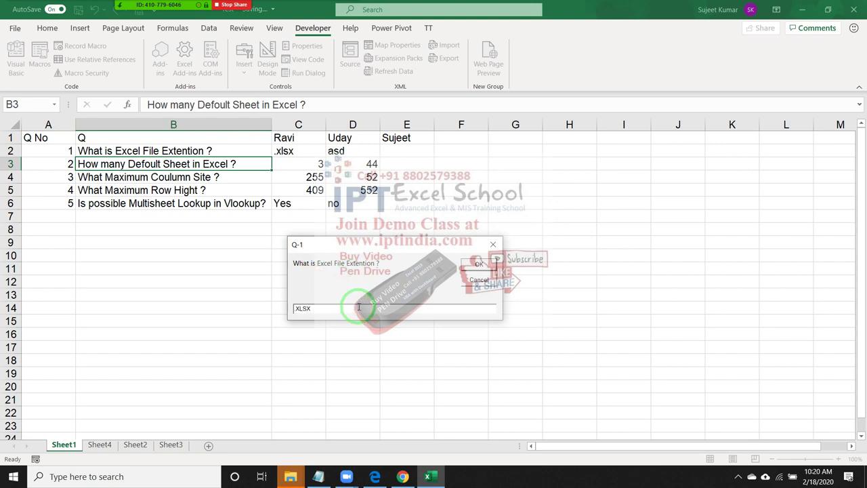
pyautogui.click(479, 264)
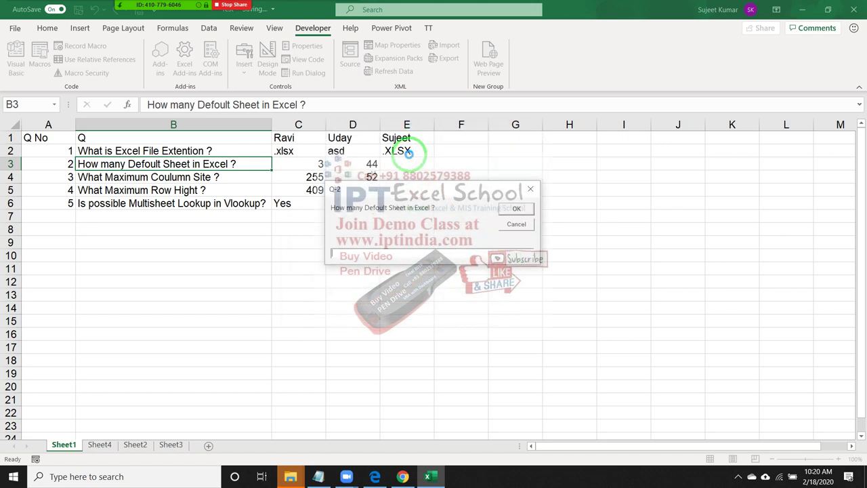
pyautogui.write('3')
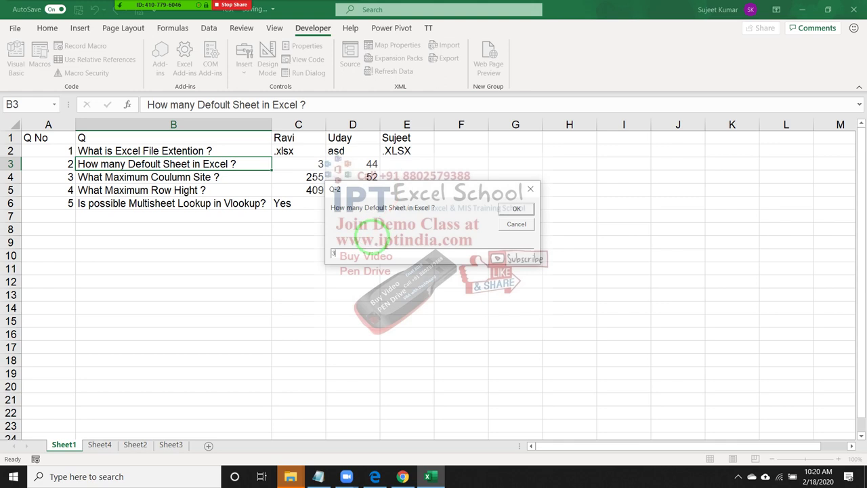
pyautogui.click(515, 208)
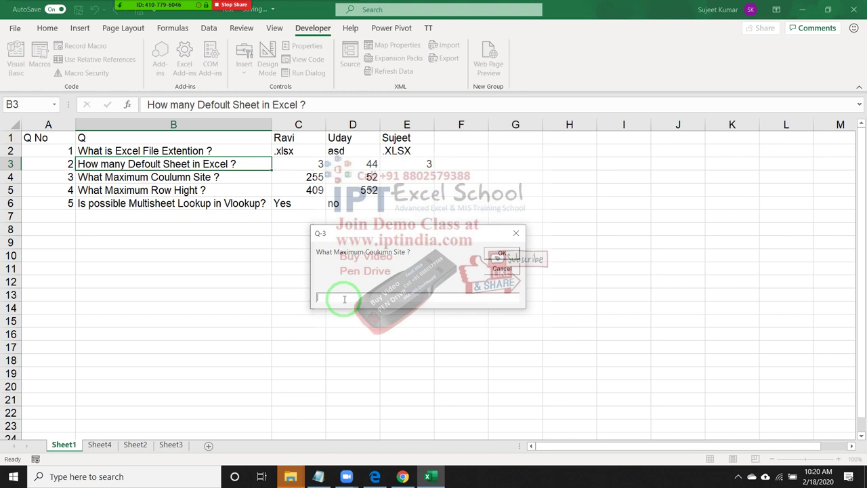
pyautogui.write('255')
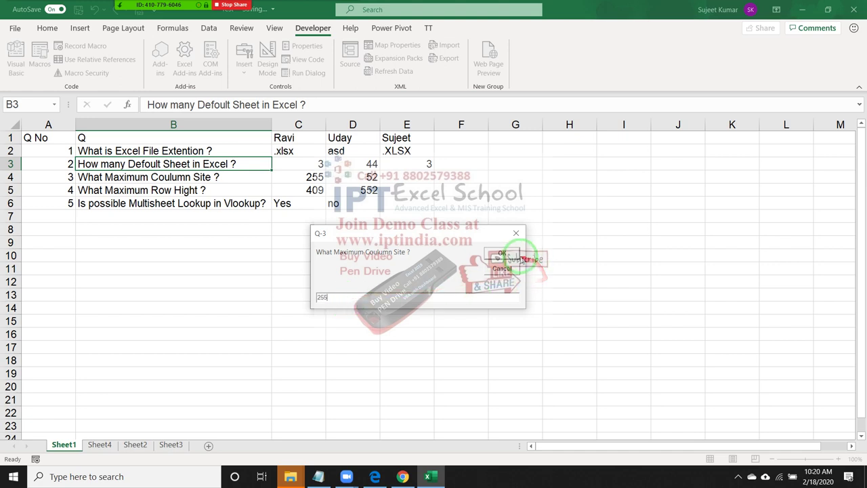
pyautogui.click(518, 257)
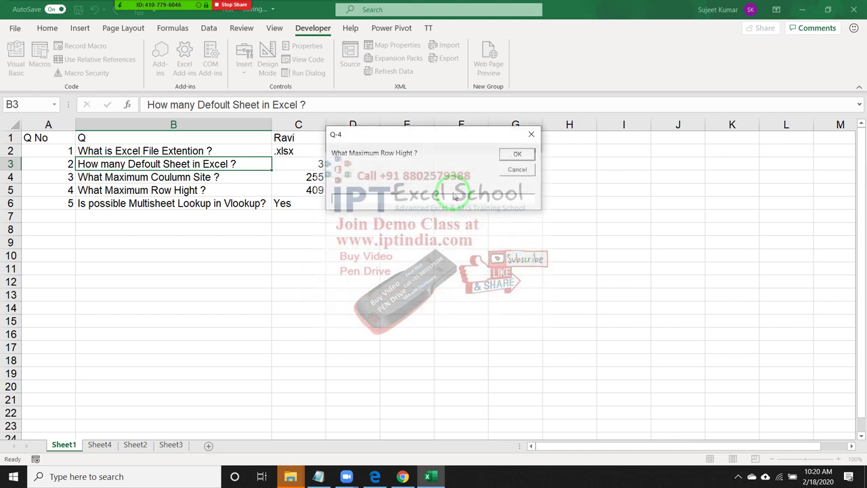
pyautogui.write('409')
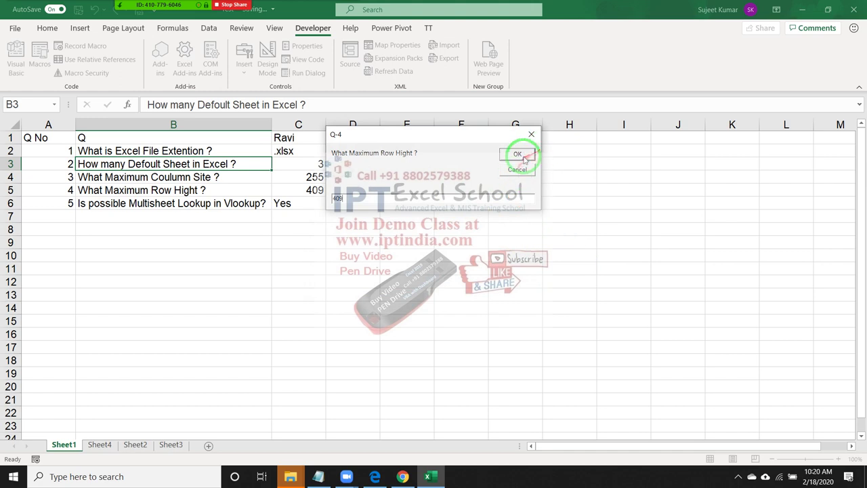
pyautogui.click(522, 156)
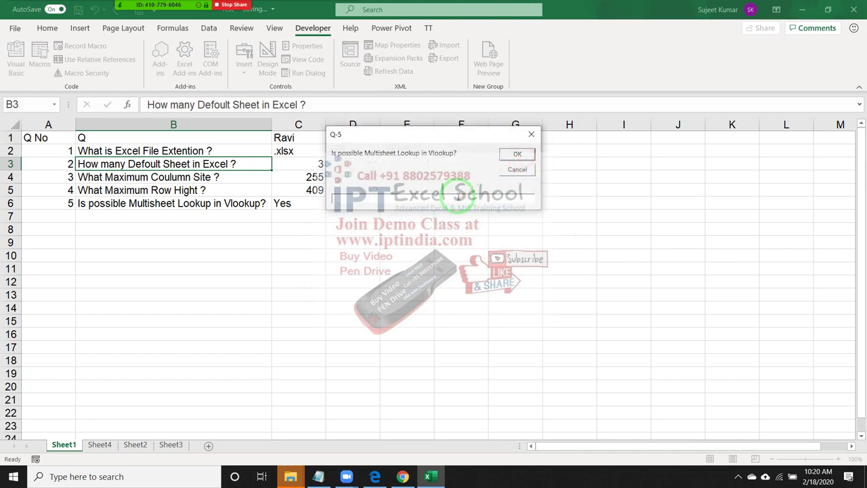
pyautogui.write('Yes')
pyautogui.click(518, 154)
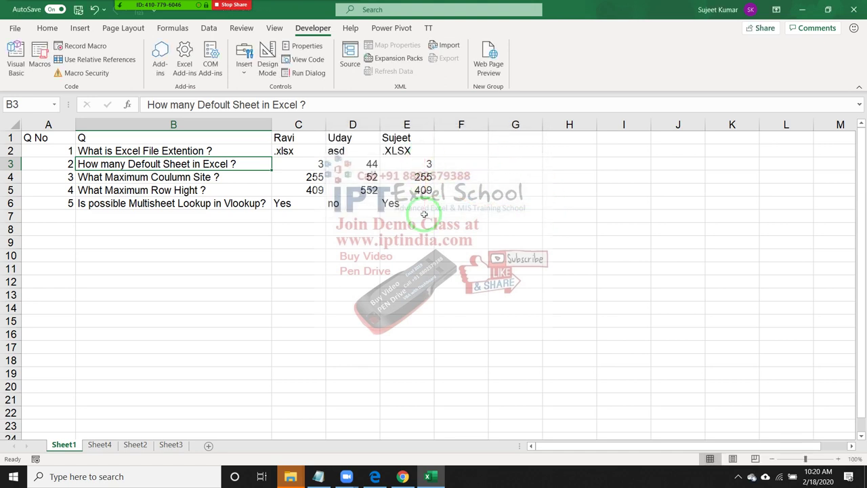
pyautogui.moveTo(265, 193); pyautogui.dragTo(299, 214)
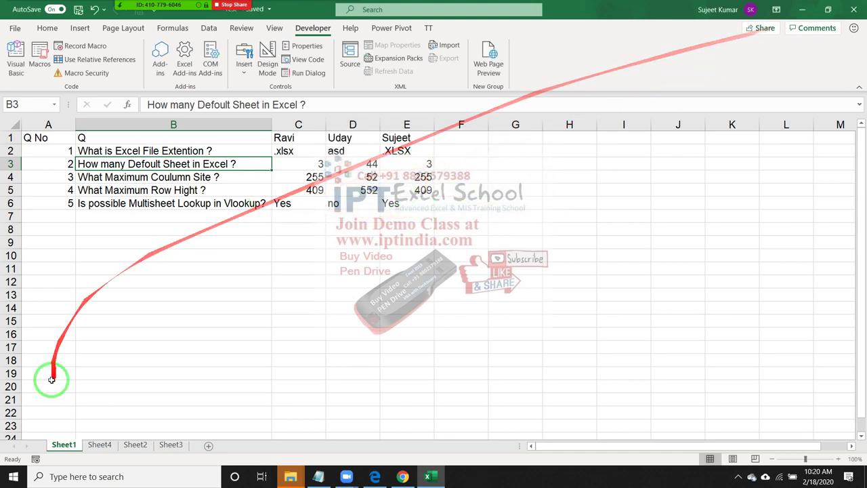
# - Switch to Sheet4 with VBA and VB6
pyautogui.click(99, 446)
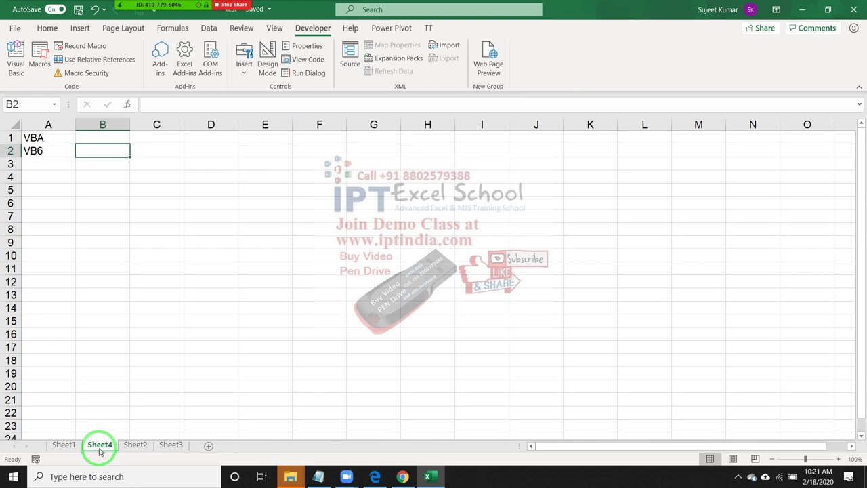
# - Label cell B2 Macros, then open Module1's macros for editing from the Macro dialog
pyautogui.press('Up')
pyautogui.press('Left')
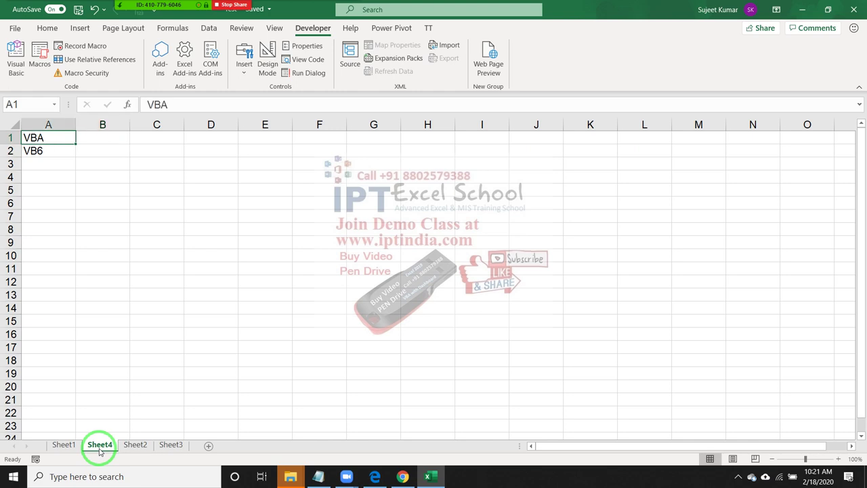
pyautogui.press('Right')
pyautogui.press('Down')
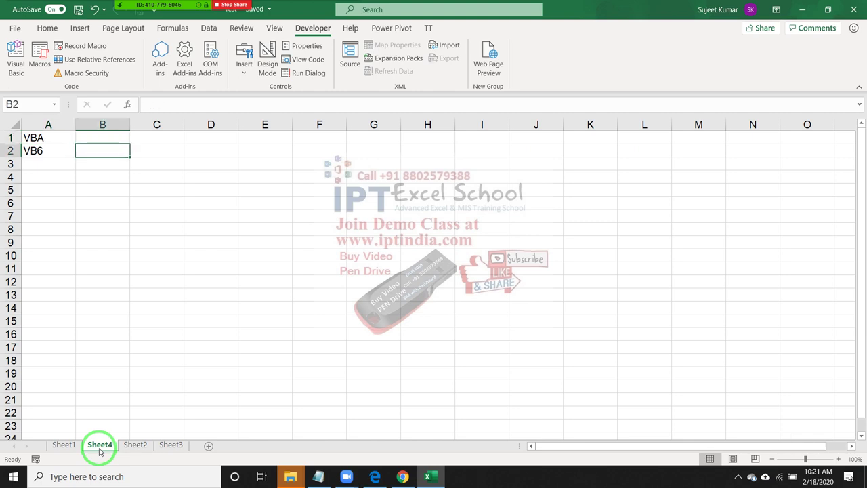
pyautogui.write('Macros')
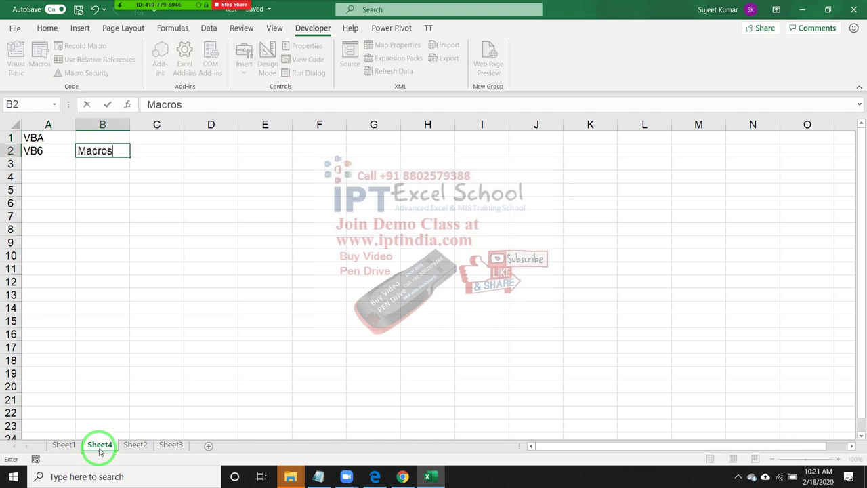
pyautogui.press('Return')
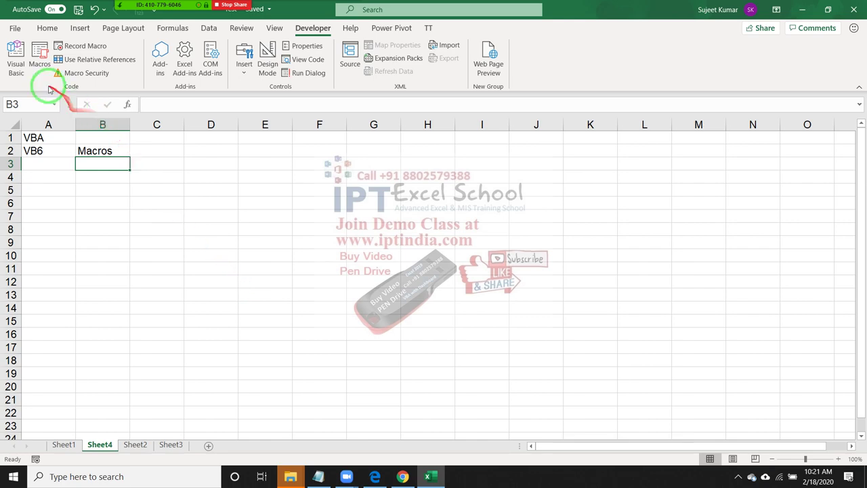
pyautogui.click(39, 59)
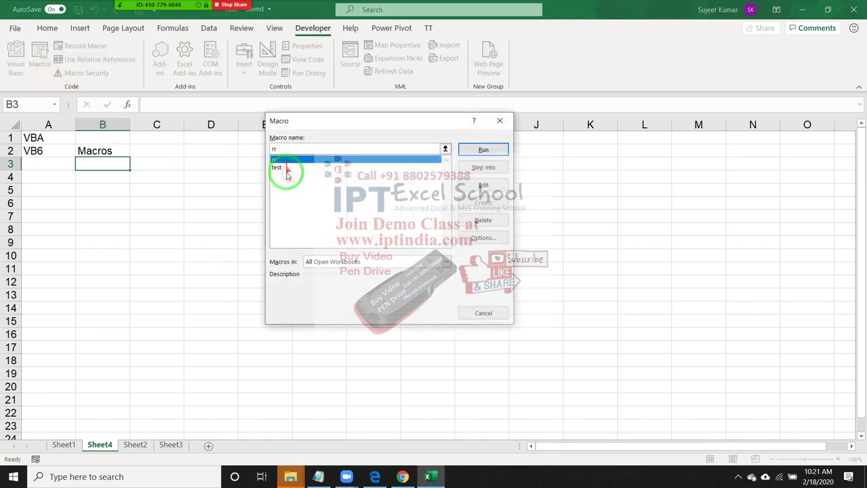
pyautogui.click(483, 184)
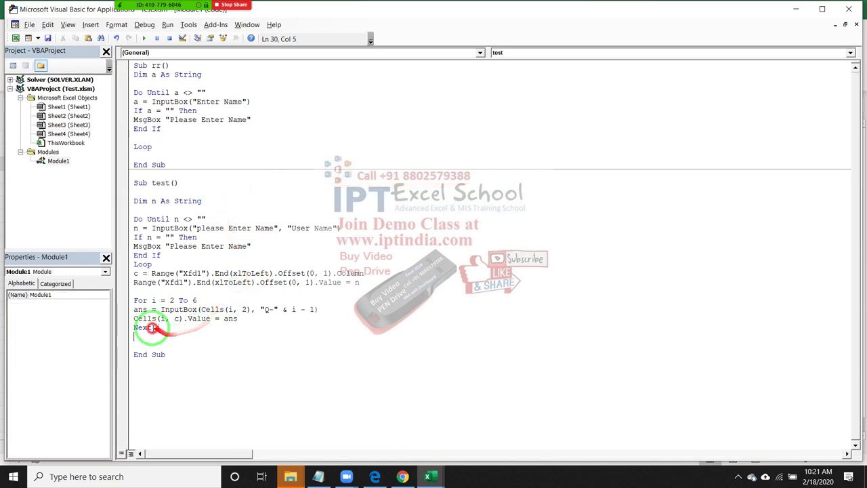
# - Select the test macro's body, then minimize the VBA editor to return to Sheet4
pyautogui.moveTo(143, 332); pyautogui.dragTo(113, 194)
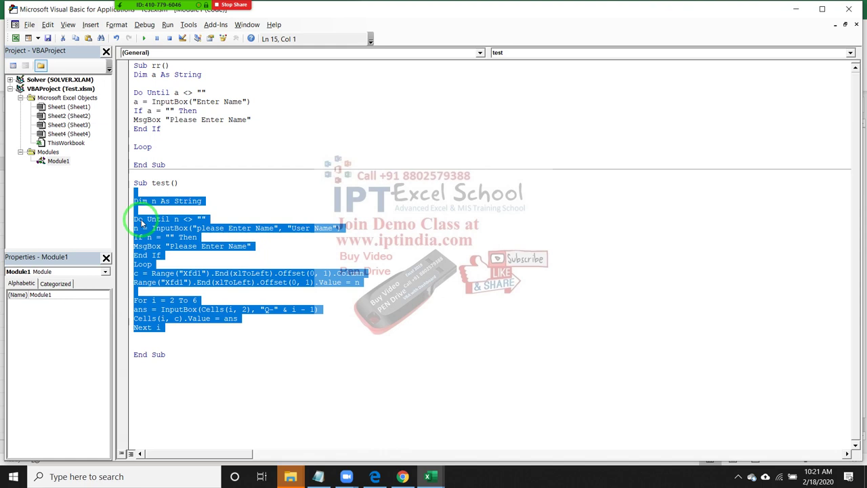
pyautogui.click(796, 10)
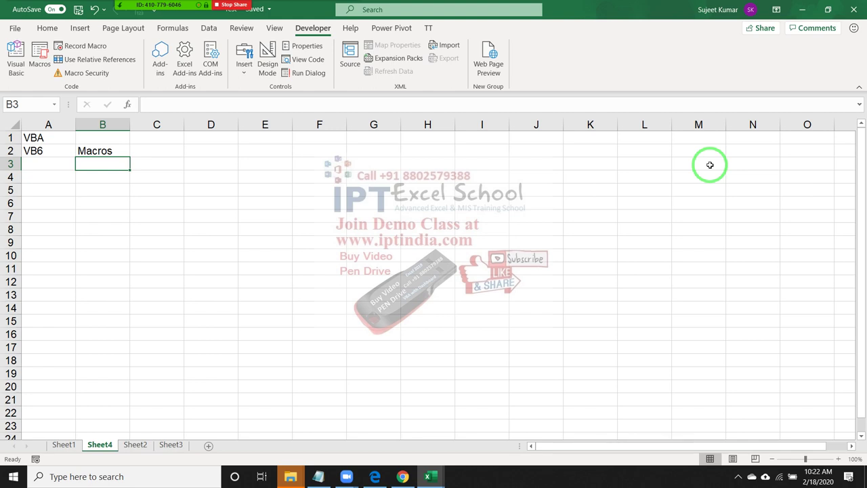
# - Enter the label Function in cell B5 of Sheet4
pyautogui.press('Up')
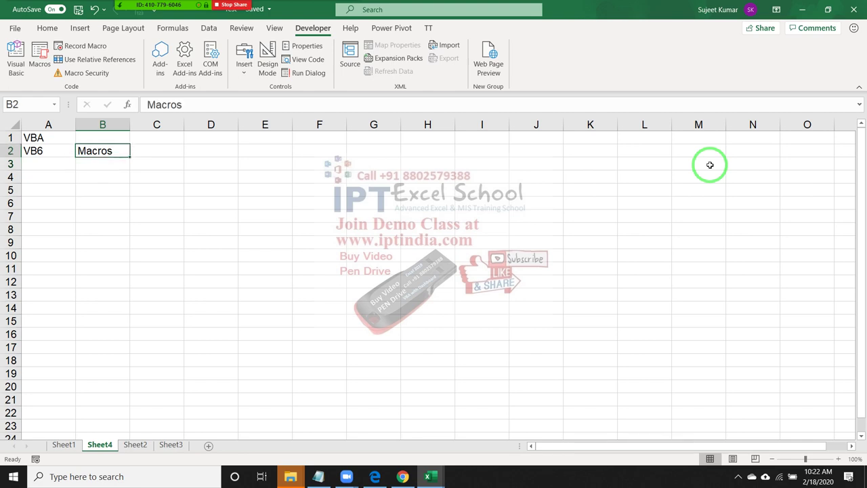
pyautogui.press('Down')
pyautogui.press('Down')
pyautogui.press('Down')
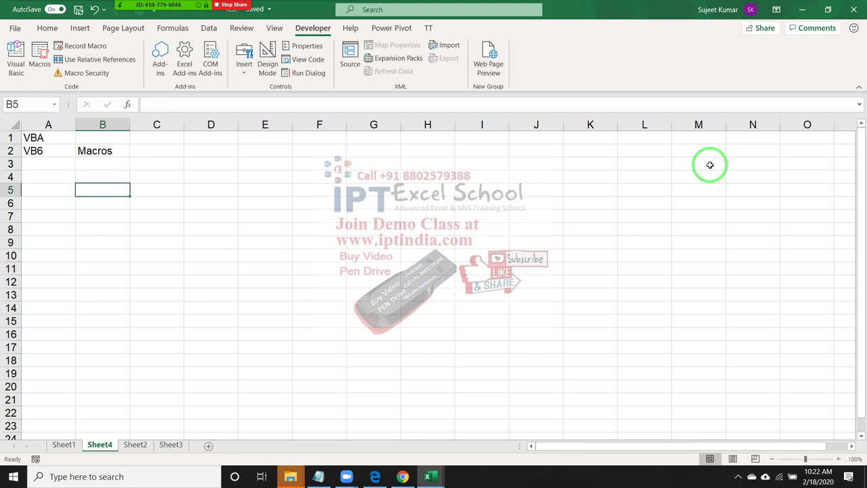
pyautogui.write('Func')
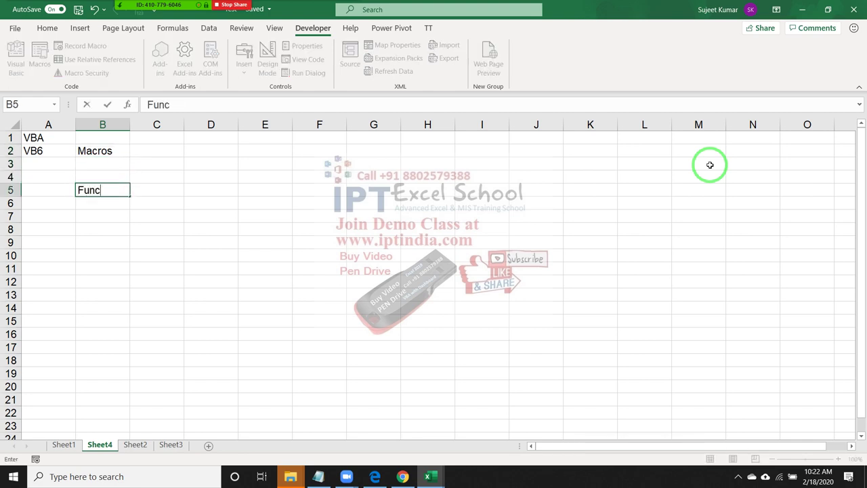
pyautogui.write('tion')
pyautogui.press('Tab')
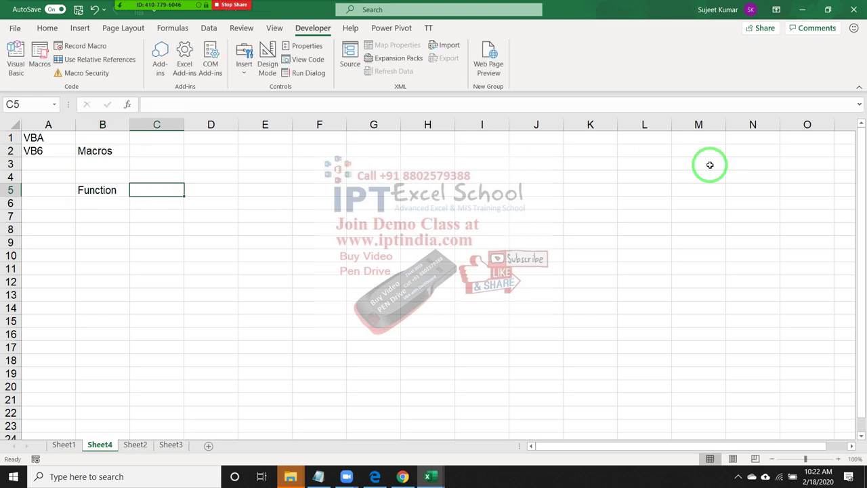
# - Start a VLOOKUP formula in D5, then cancel it, leaving D5 empty
pyautogui.press('Tab')
pyautogui.write('=')
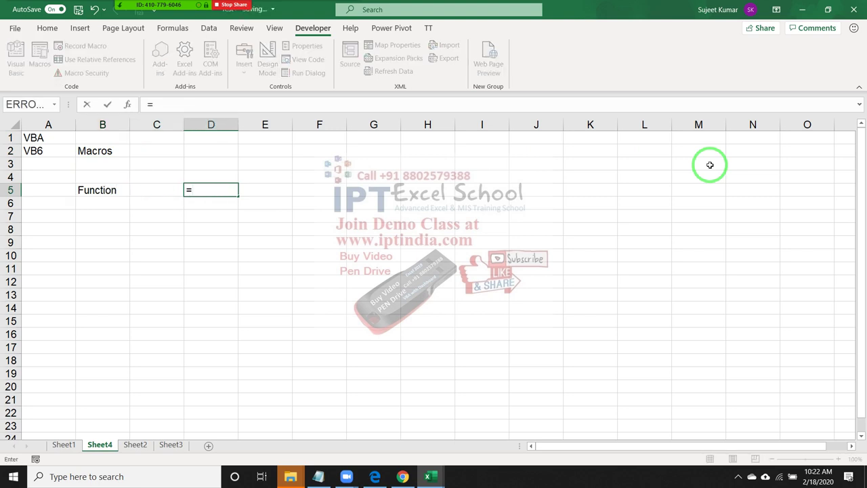
pyautogui.write('vl')
pyautogui.press('BackSpace')
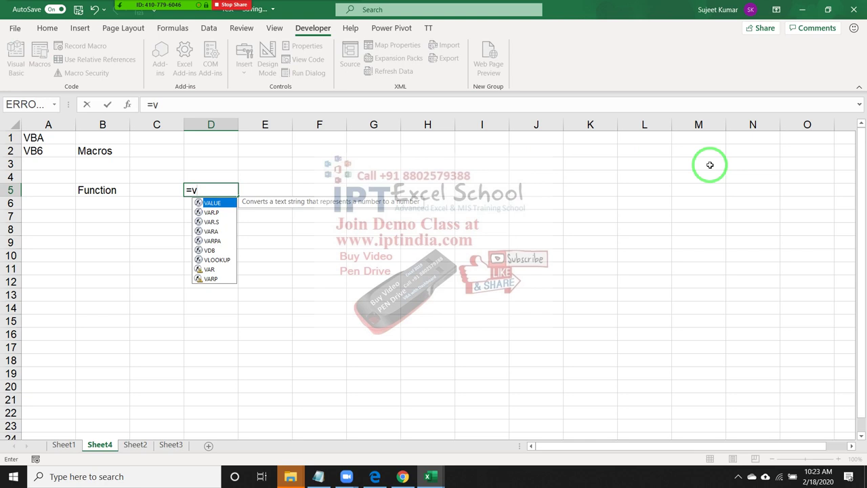
pyautogui.press('Down')
pyautogui.press('Down')
pyautogui.press('Down')
pyautogui.press('Down')
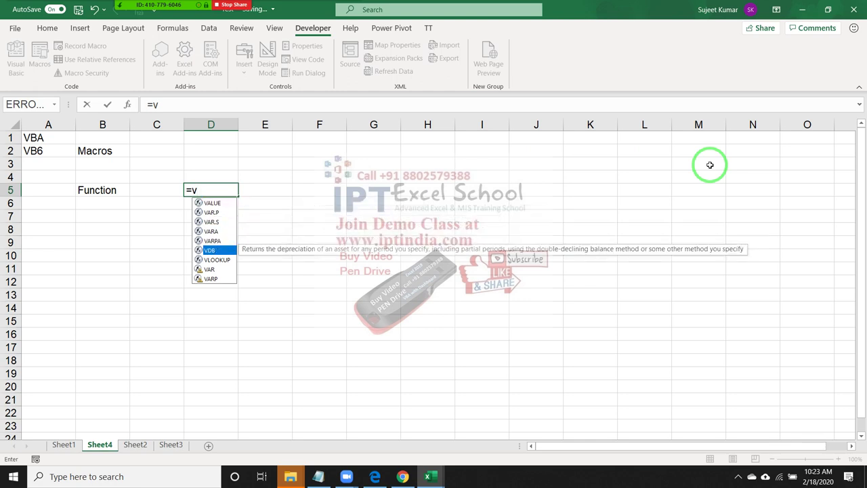
pyautogui.press('Down')
pyautogui.press('Tab')
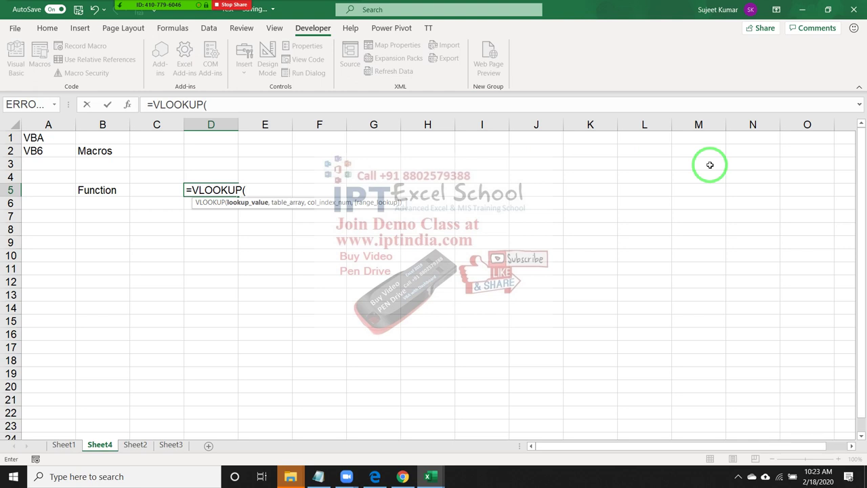
pyautogui.press('Escape')
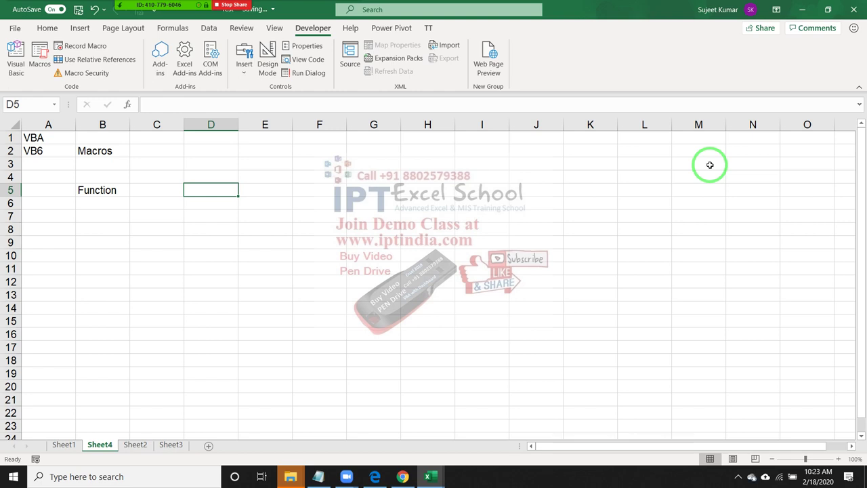
# - Begin a =vl formula in cell F5, then cancel it
pyautogui.press('Left')
pyautogui.press('Left')
pyautogui.press('Up')
pyautogui.press('Up')
pyautogui.press('Up')
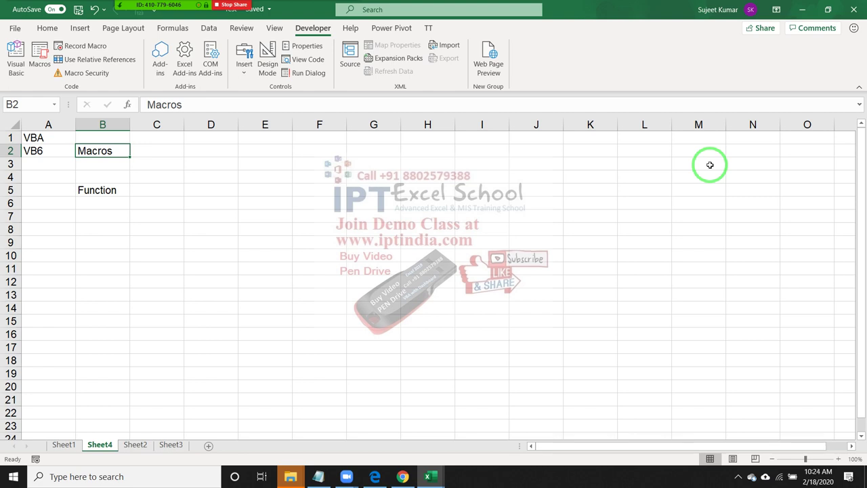
pyautogui.click(147, 191)
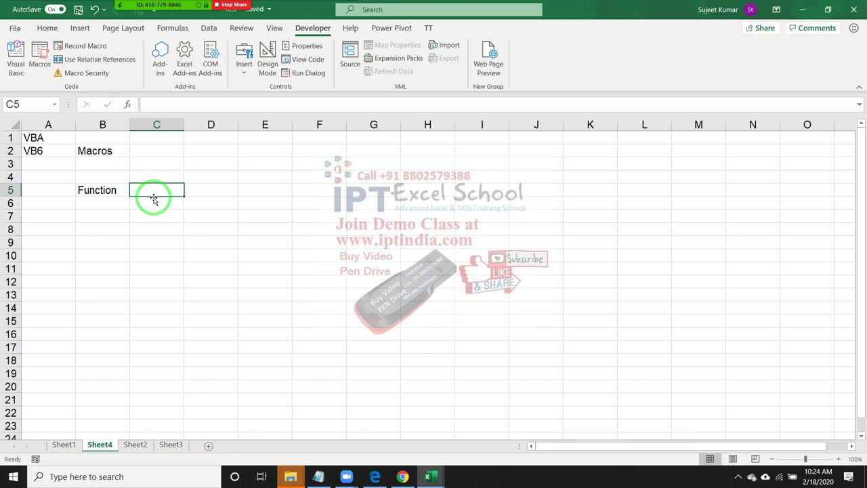
pyautogui.click(310, 190)
pyautogui.write('=')
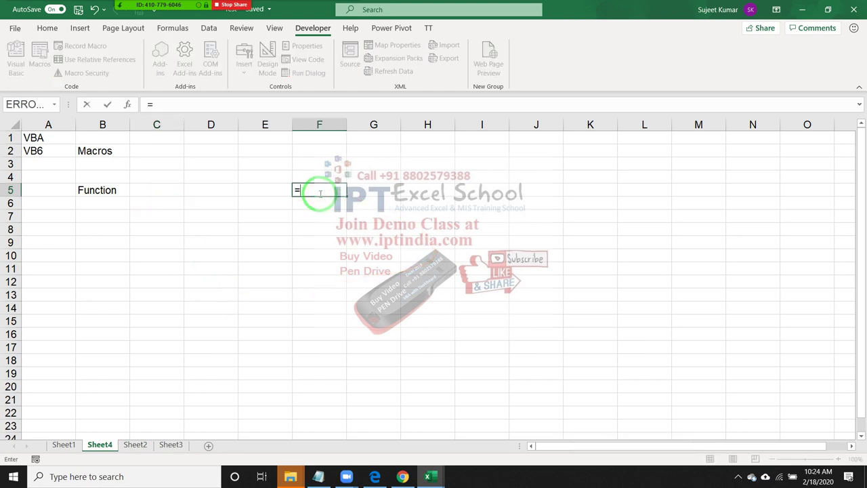
pyautogui.write('vl')
pyautogui.press('Escape')
pyautogui.press('Escape')
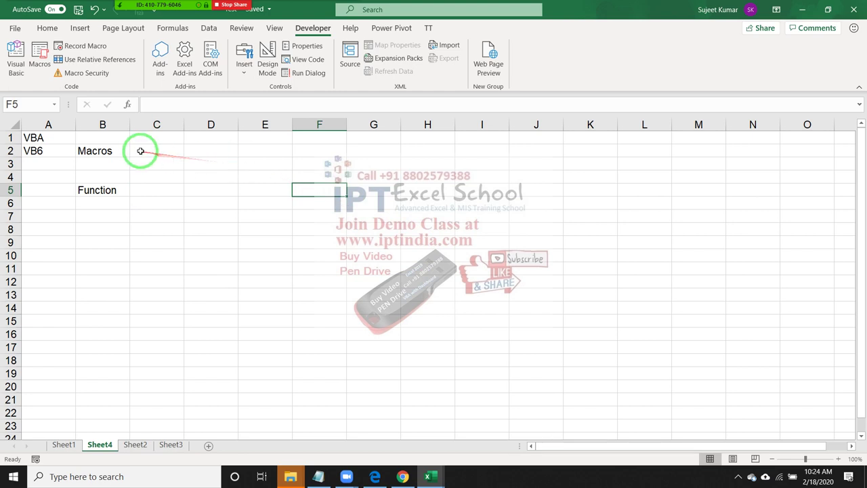
# - Enter the label Userform in cell B9, below Function
pyautogui.click(140, 152)
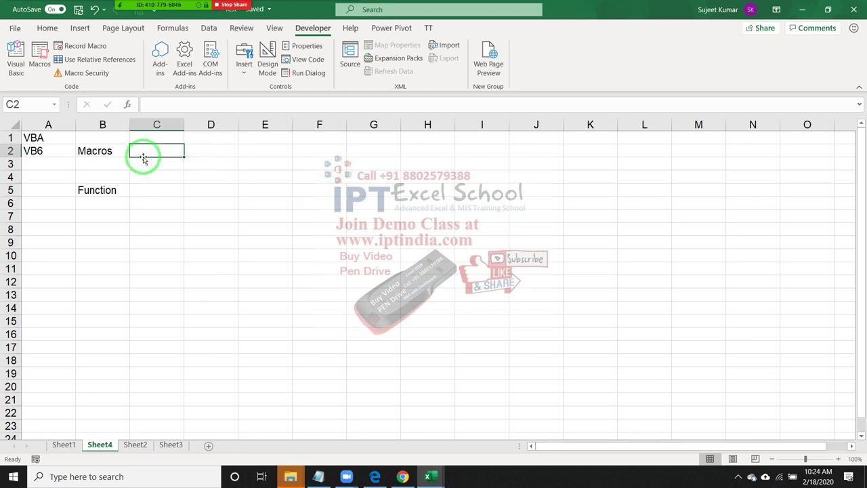
pyautogui.click(88, 150)
pyautogui.click(96, 189)
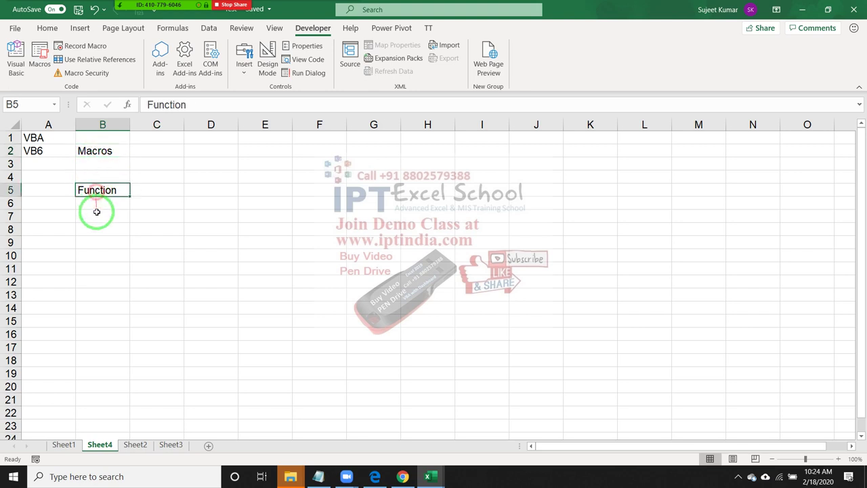
pyautogui.click(98, 243)
pyautogui.write('Us')
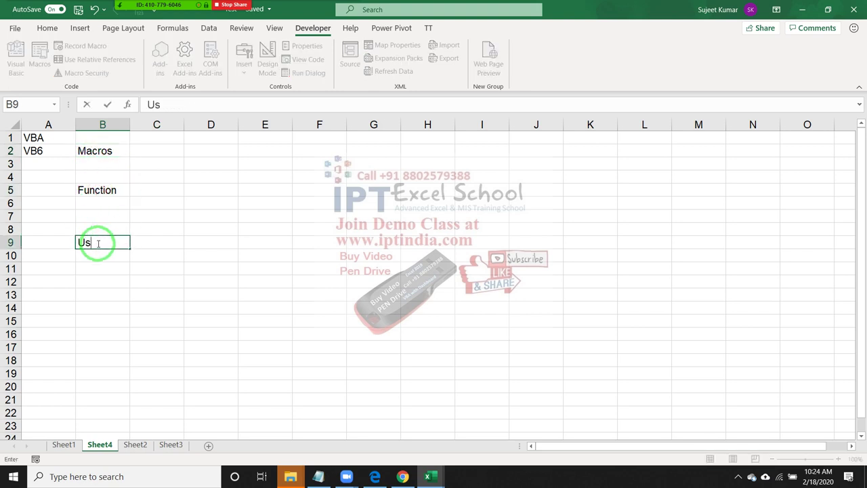
pyautogui.write('erf')
pyautogui.write('orm')
pyautogui.press('Return')
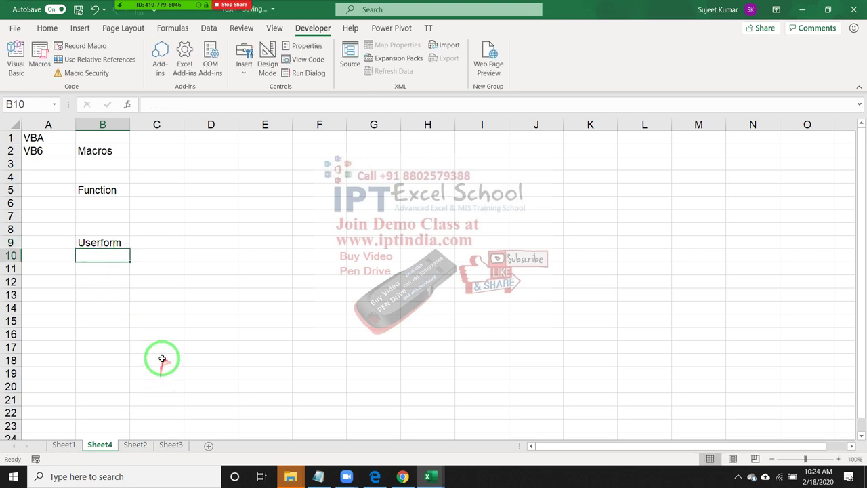
pyautogui.click(105, 243)
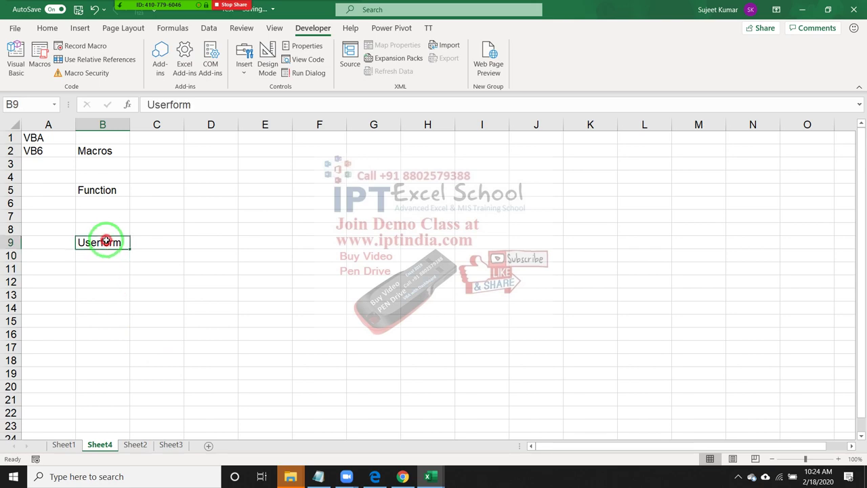
# - Open the macro list, move it lower, and dismiss it without running any macro, then show the Insert commands
pyautogui.click(41, 66)
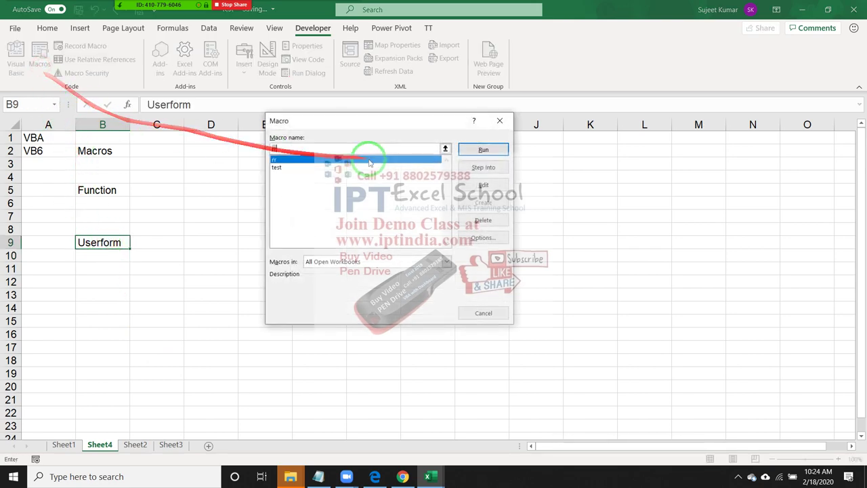
pyautogui.moveTo(368, 118); pyautogui.dragTo(301, 212)
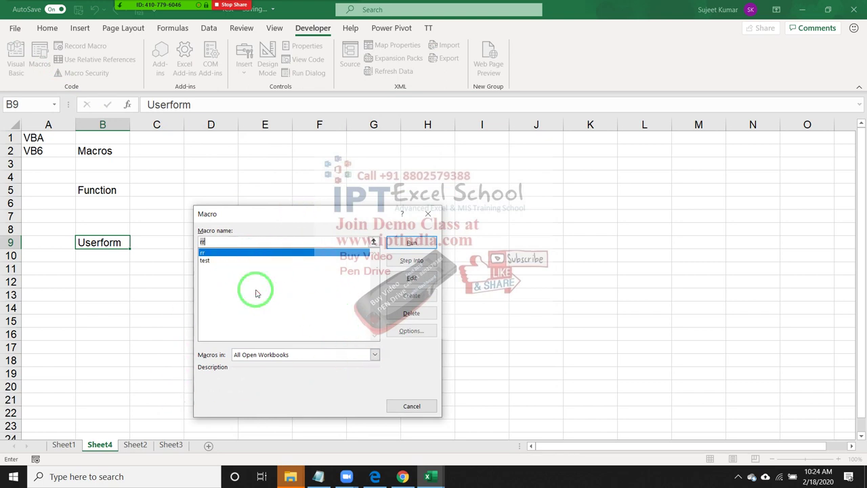
pyautogui.press('Escape')
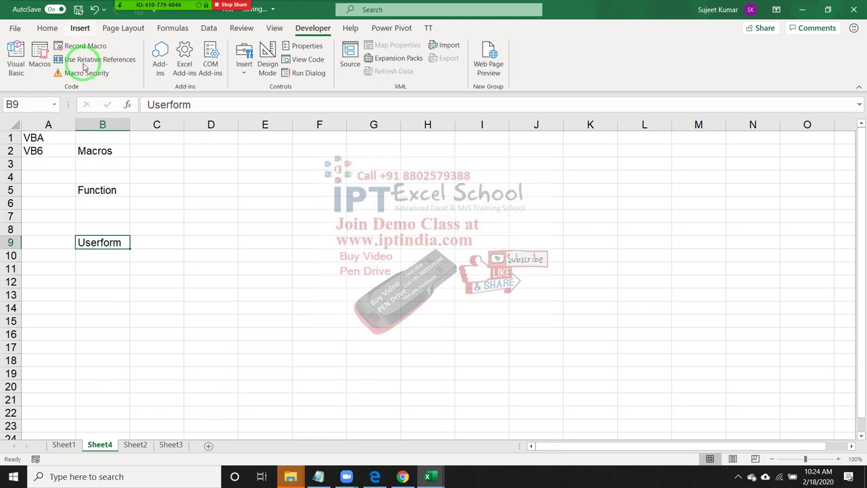
pyautogui.click(83, 29)
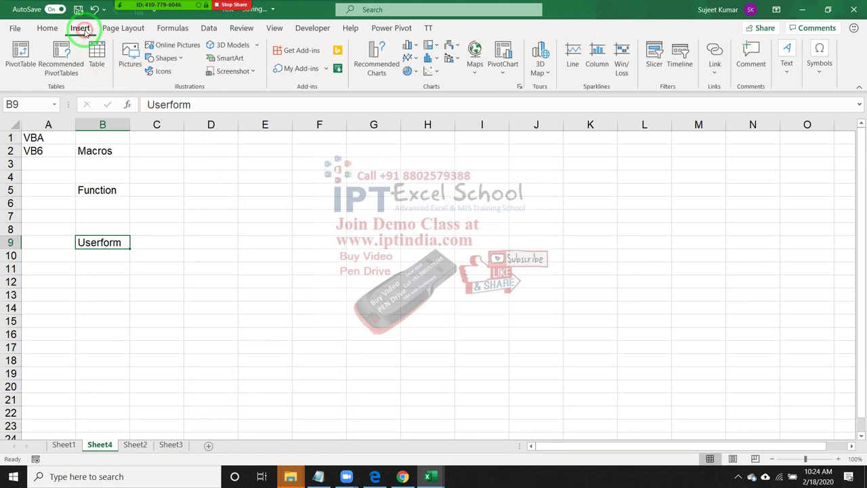
pyautogui.click(20, 53)
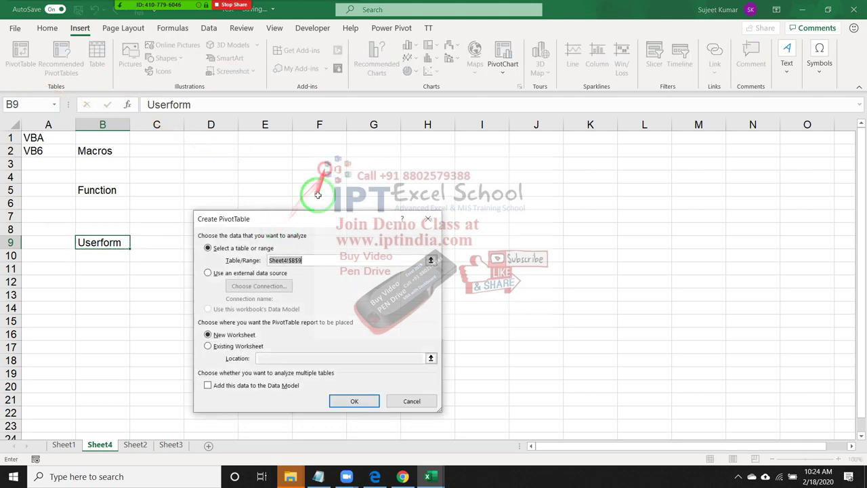
pyautogui.moveTo(311, 218); pyautogui.dragTo(248, 199)
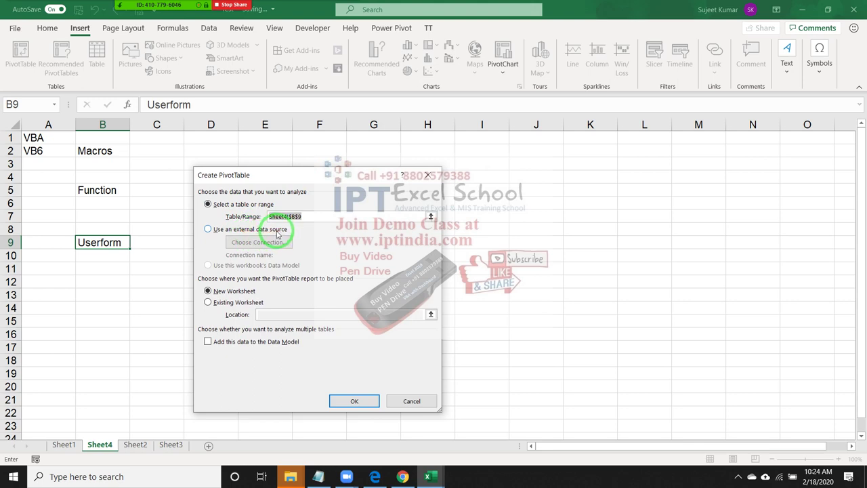
pyautogui.click(209, 293)
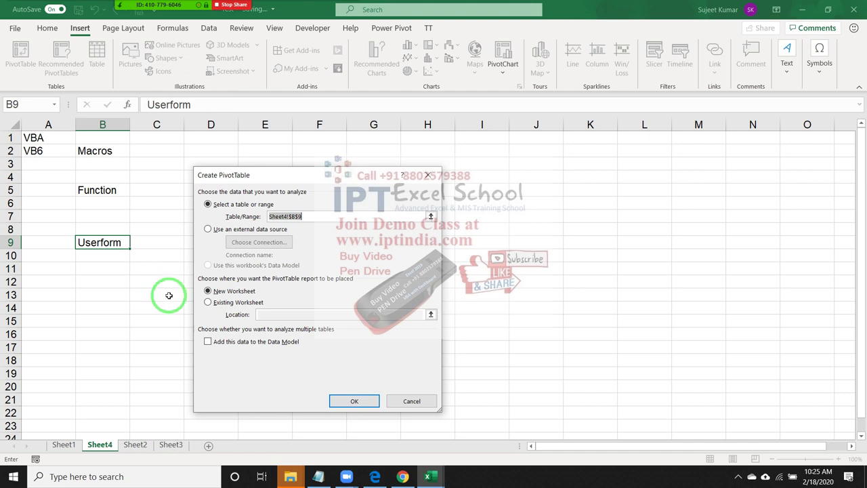
pyautogui.moveTo(278, 178); pyautogui.dragTo(350, 122)
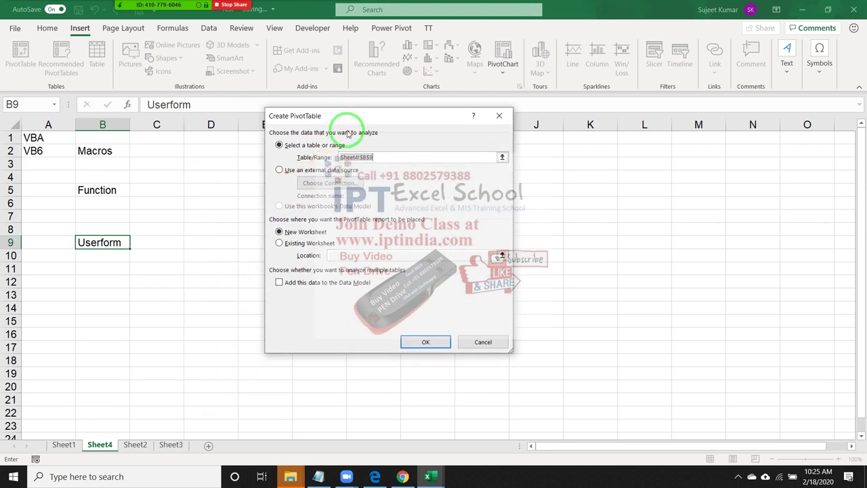
pyautogui.moveTo(277, 235)
pyautogui.mouseDown()
pyautogui.moveTo(428, 349)
pyautogui.moveTo(290, 242)
pyautogui.moveTo(333, 116)
pyautogui.mouseUp()
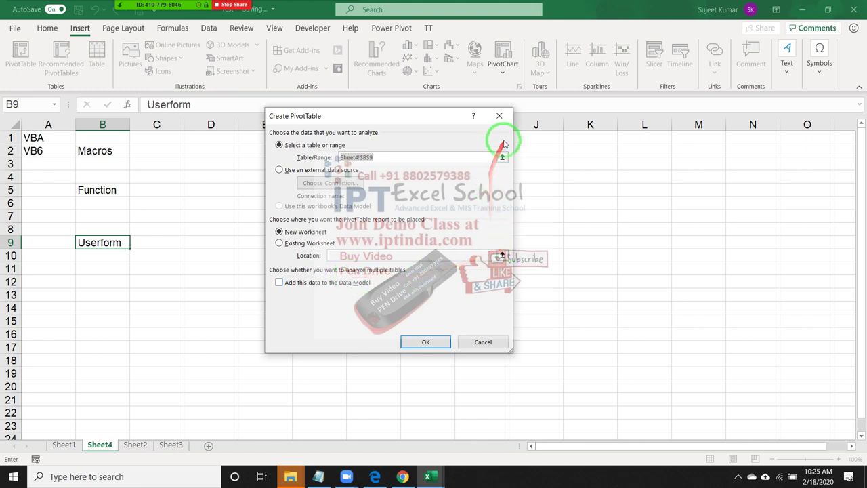
pyautogui.click(499, 116)
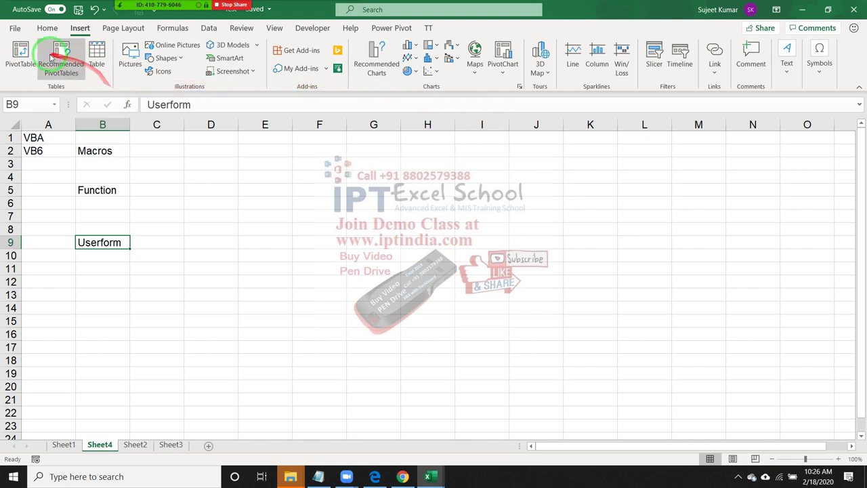
# - Reopen the PivotTable setup, move it up-left, and close it without creating a PivotTable, returning to the Developer commands
pyautogui.click(21, 55)
pyautogui.moveTo(367, 144)
pyautogui.mouseDown()
pyautogui.moveTo(354, 128)
pyautogui.moveTo(341, 138)
pyautogui.mouseUp()
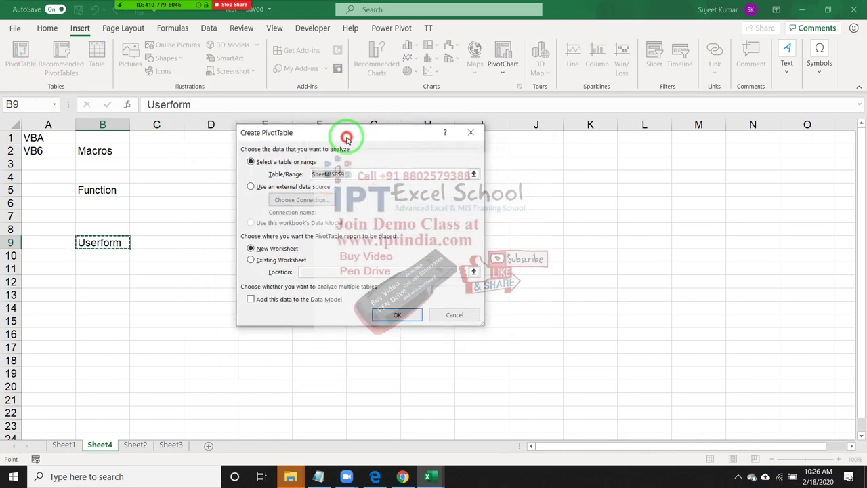
pyautogui.click(473, 139)
pyautogui.click(242, 27)
# - Open the Visual Basic editor and insert a new blank UserForm1
pyautogui.click(313, 27)
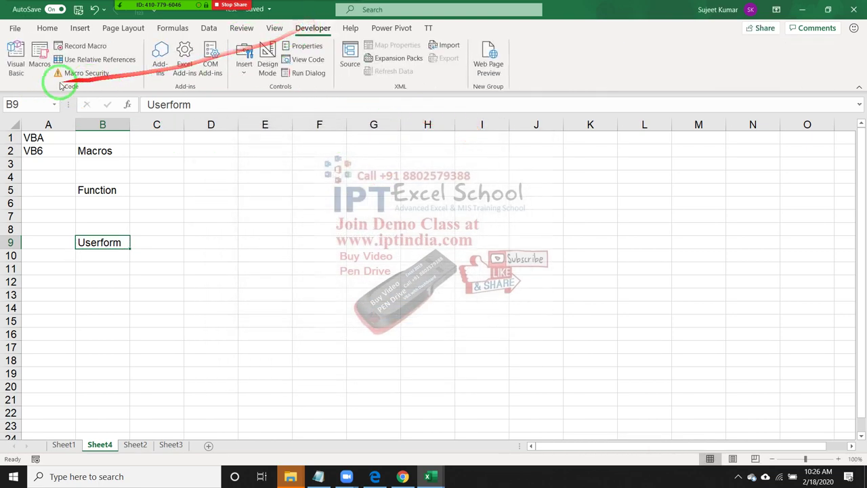
pyautogui.click(16, 58)
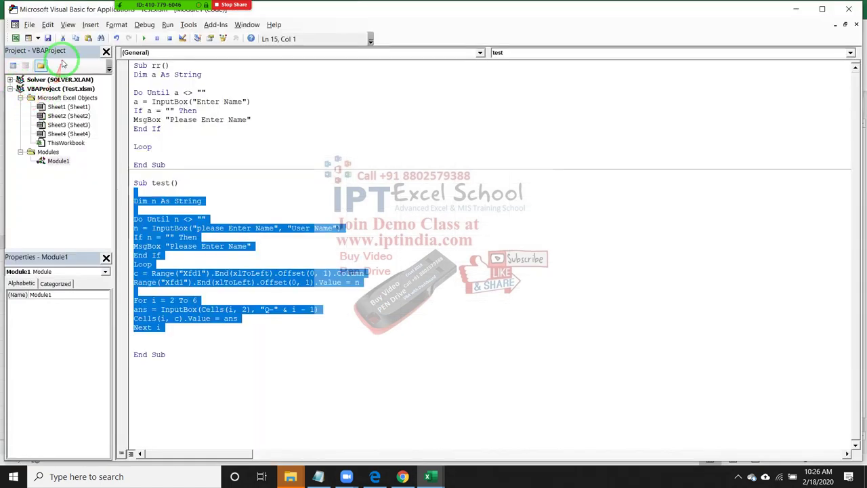
pyautogui.click(90, 25)
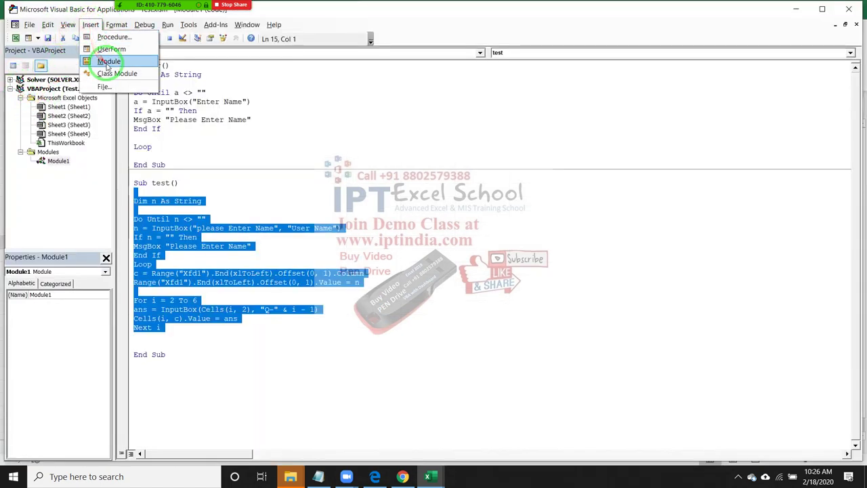
pyautogui.click(109, 49)
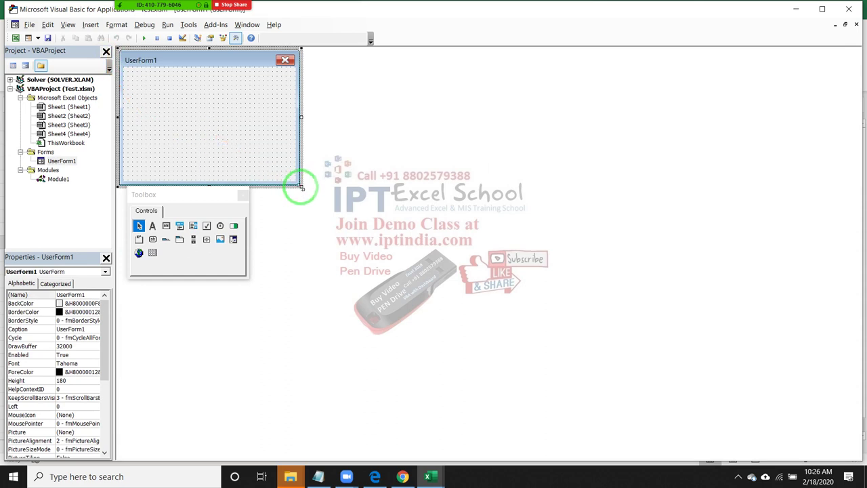
# - Enlarge UserForm1 and draw CommandButton1 in the middle and a text box near the top
pyautogui.moveTo(301, 188); pyautogui.dragTo(324, 226)
pyautogui.click(153, 239)
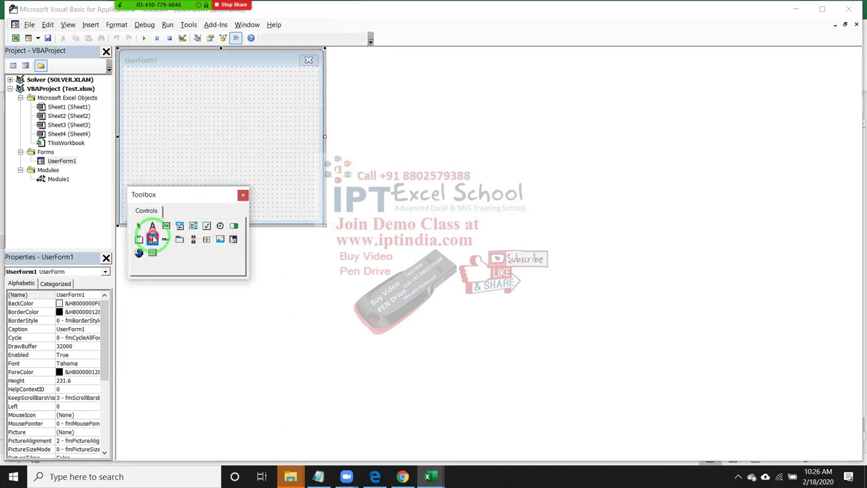
pyautogui.moveTo(167, 139); pyautogui.dragTo(227, 180)
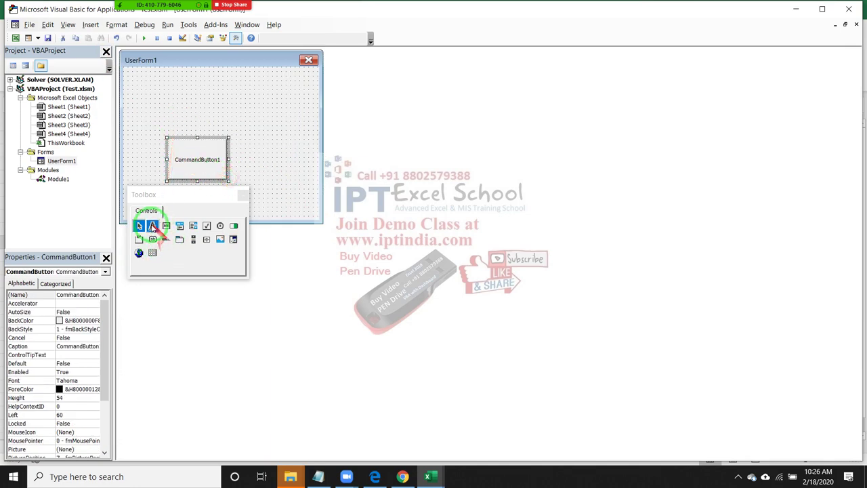
pyautogui.click(166, 226)
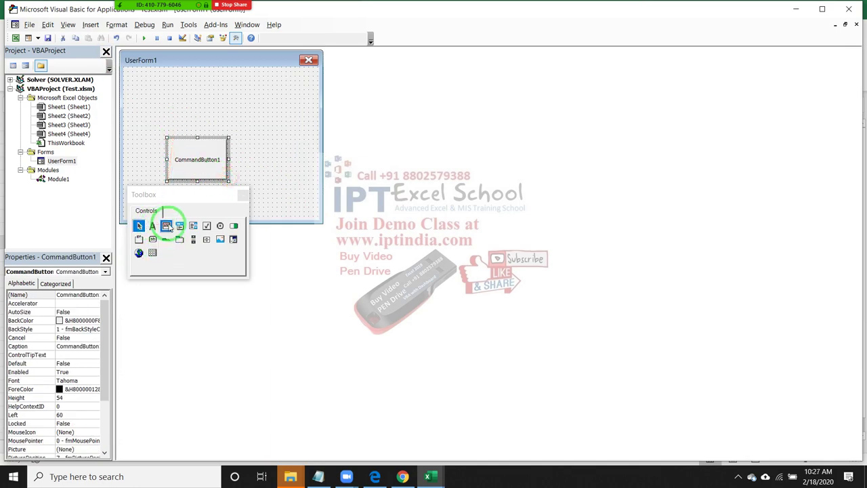
pyautogui.moveTo(173, 95); pyautogui.dragTo(227, 120)
pyautogui.click(142, 88)
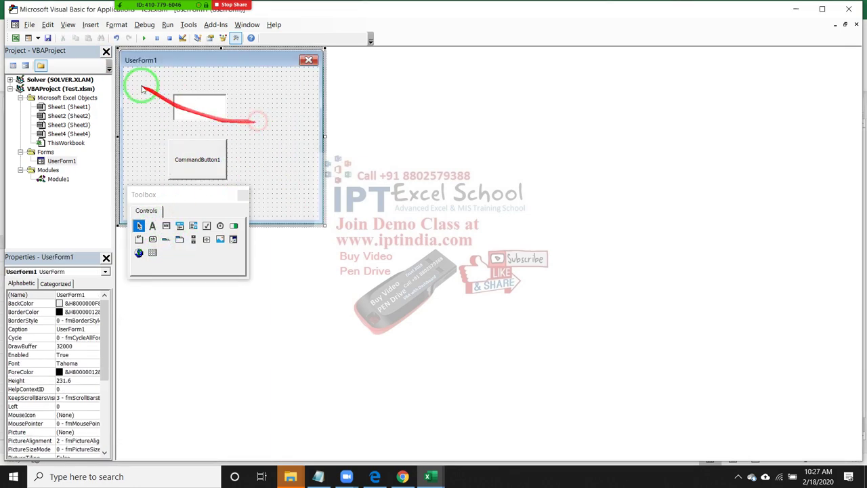
# - Test-run UserForm1, close it, and bring the Test workbook back to the front
pyautogui.click(144, 38)
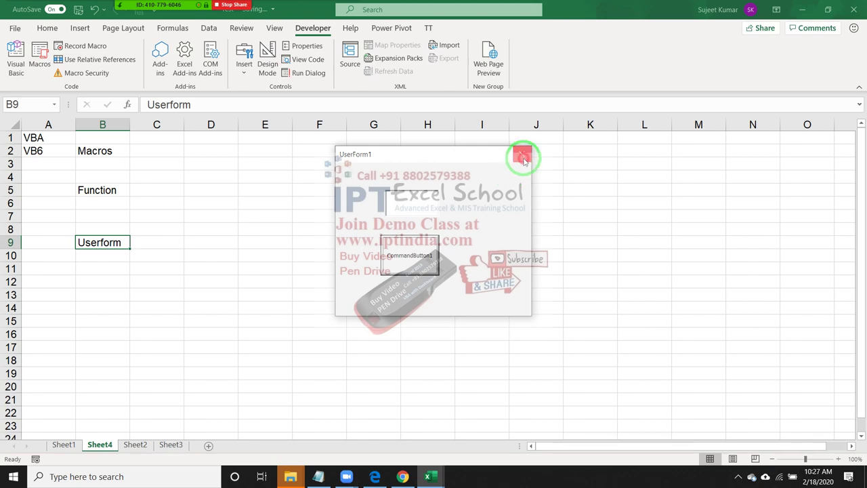
pyautogui.click(522, 154)
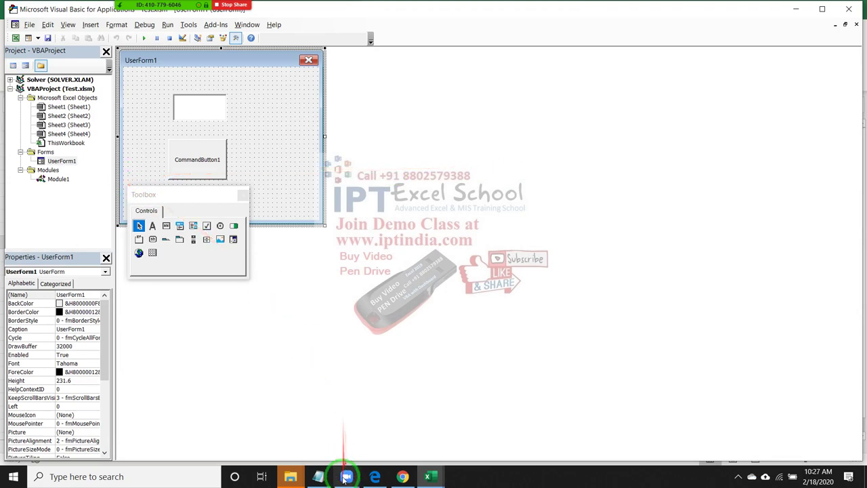
pyautogui.click(434, 475)
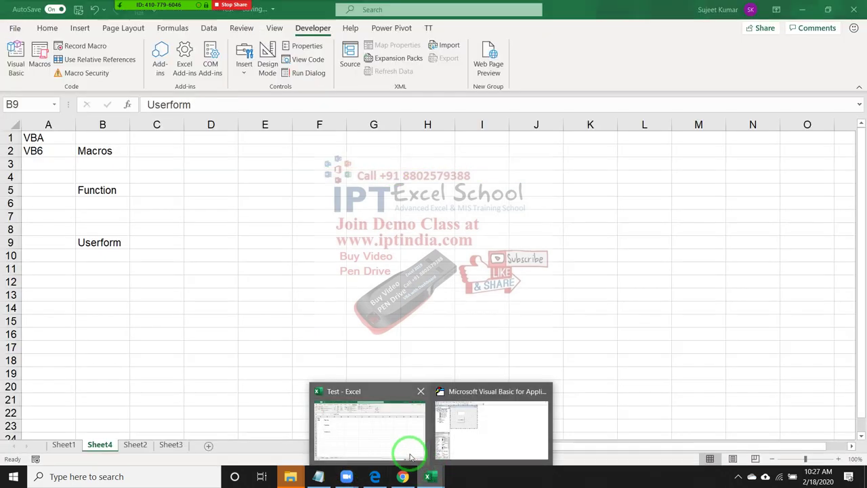
pyautogui.click(411, 460)
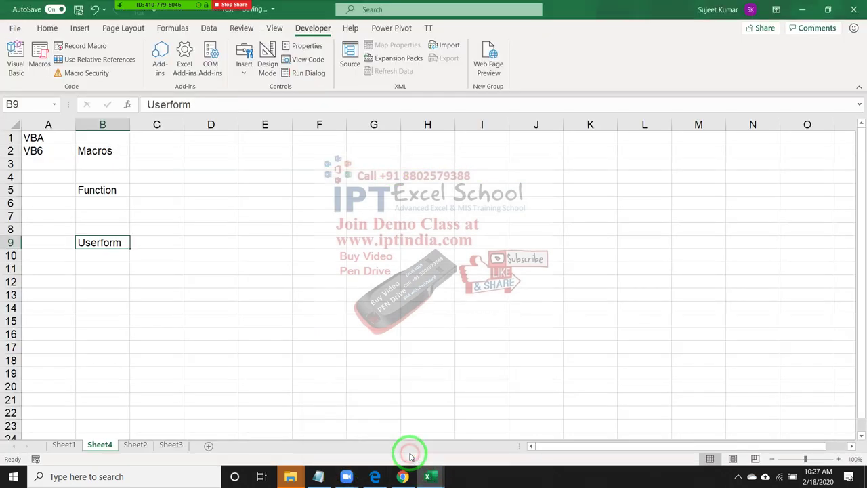
pyautogui.rightClick(280, 203)
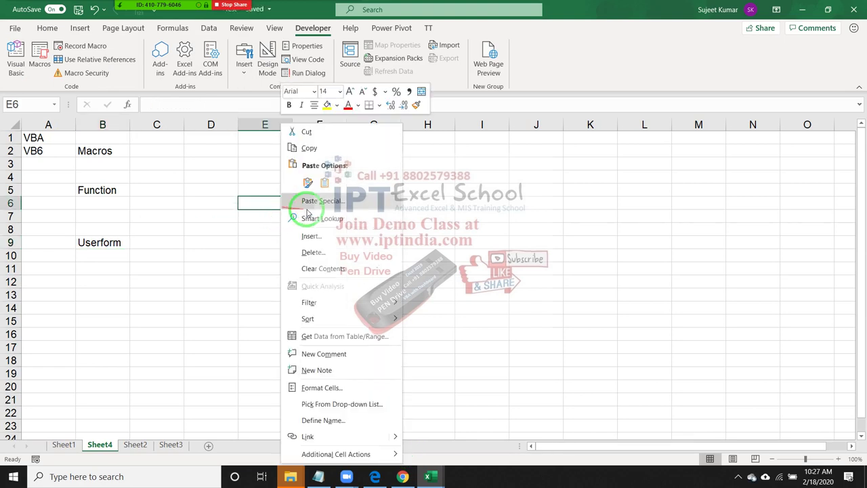
pyautogui.click(306, 205)
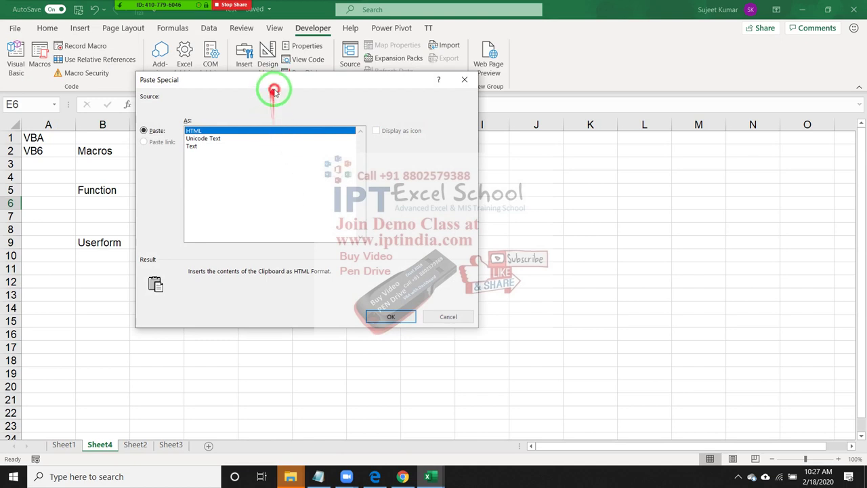
pyautogui.moveTo(394, 82); pyautogui.dragTo(443, 108)
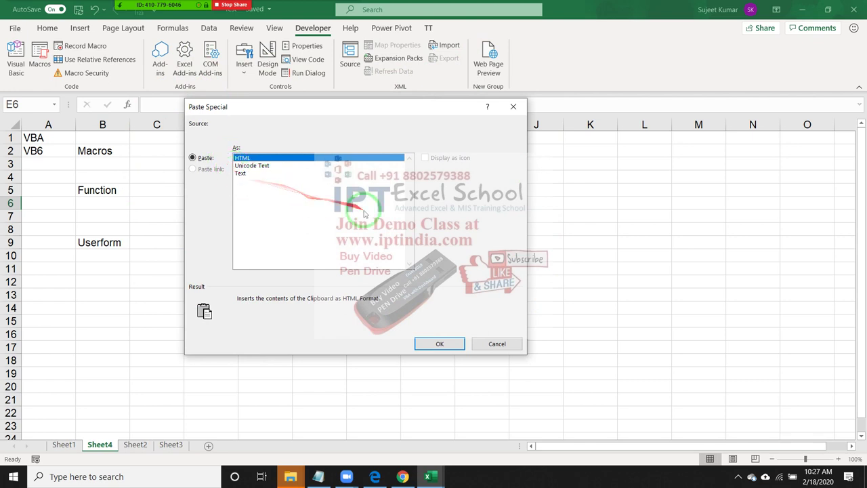
pyautogui.click(513, 106)
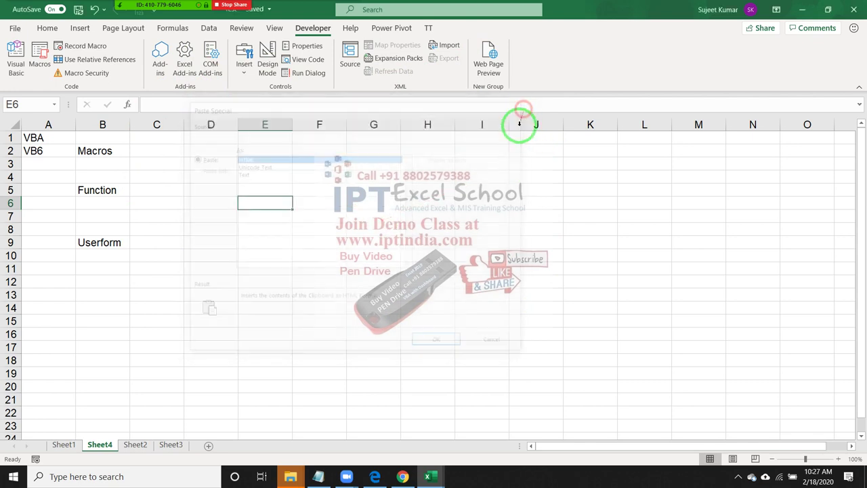
# - Draw a form button (Button 1) around cell F2 and assign it the test macro
pyautogui.moveTo(343, 132); pyautogui.dragTo(398, 146)
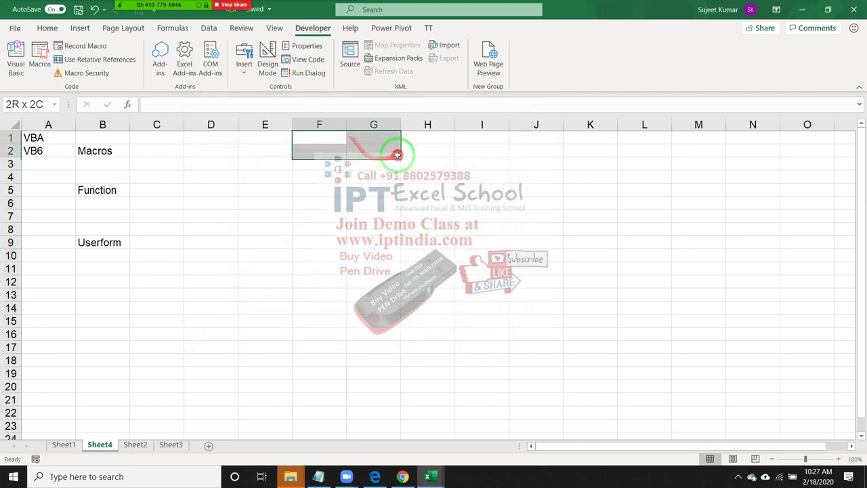
pyautogui.click(319, 202)
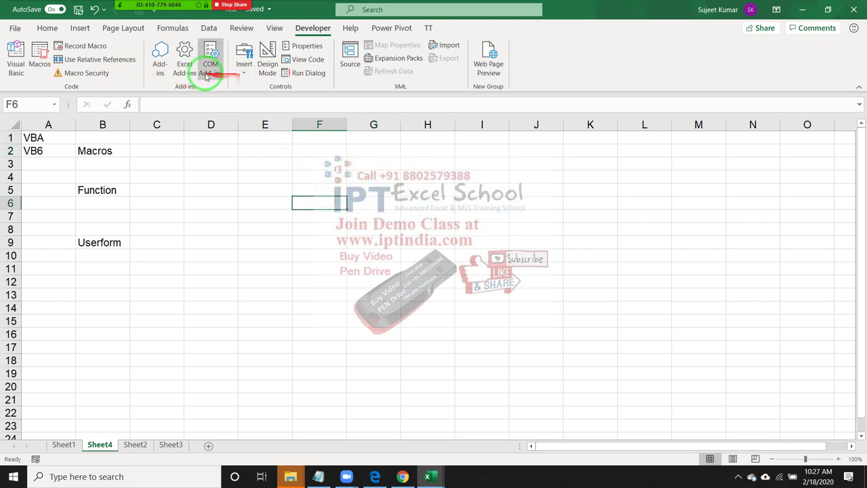
pyautogui.click(244, 65)
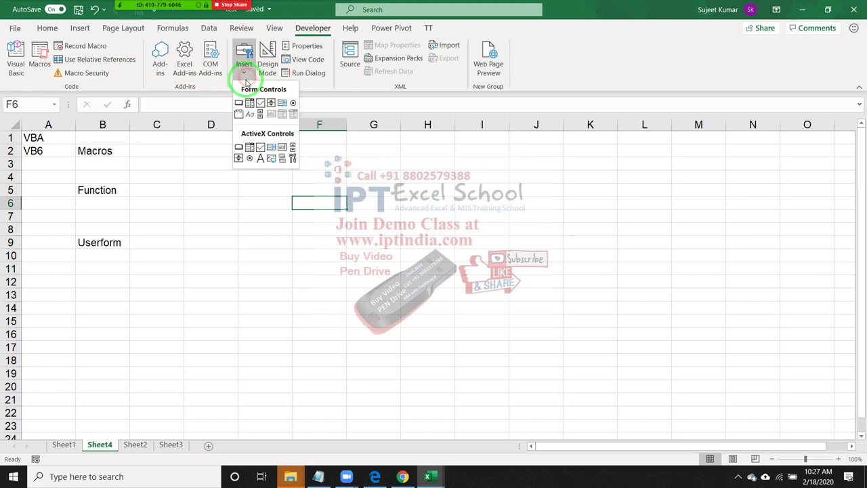
pyautogui.click(240, 102)
pyautogui.moveTo(305, 135); pyautogui.dragTo(367, 156)
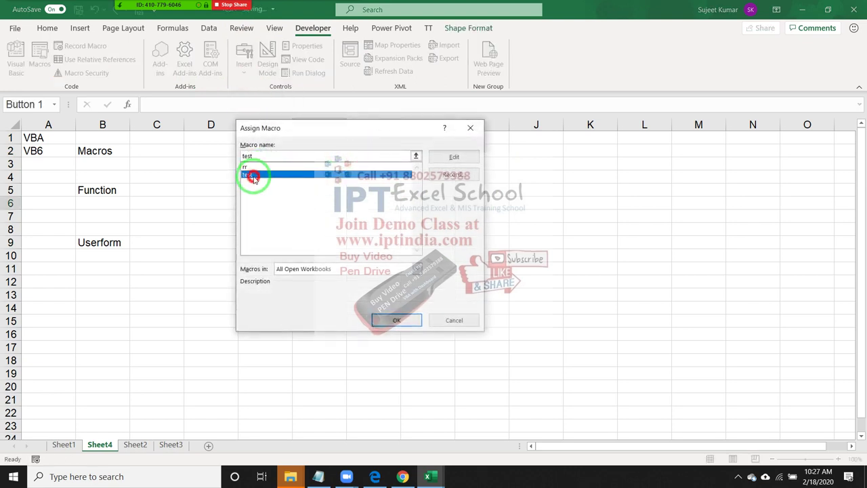
pyautogui.doubleClick(257, 175)
pyautogui.click(336, 226)
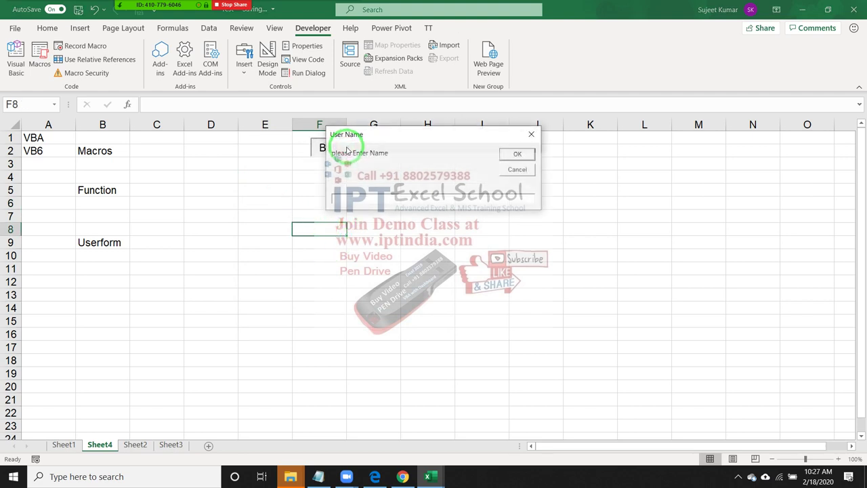
# - Answer the macro's first prompt with 'sad' and close the last prompt
pyautogui.write('sad')
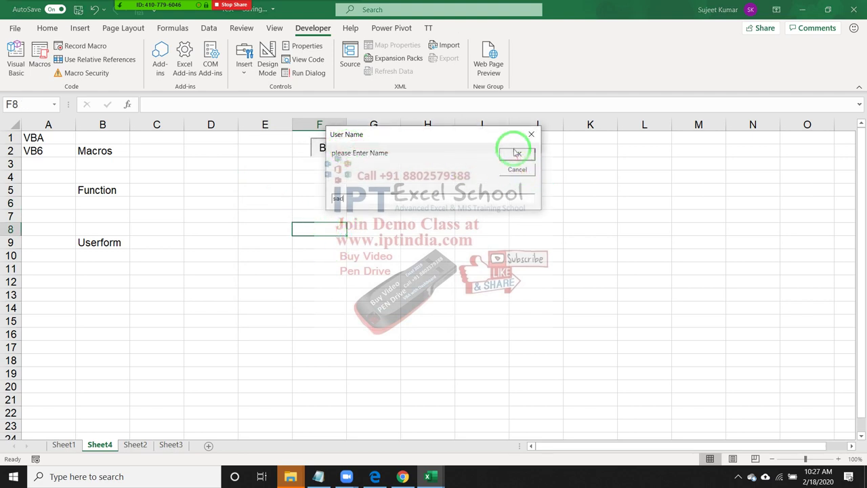
pyautogui.click(515, 154)
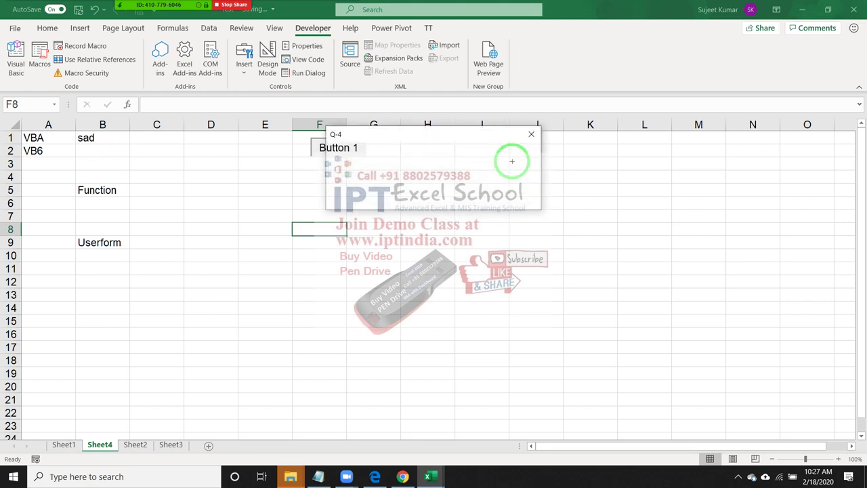
pyautogui.click(513, 163)
# - Enter 'Macros' in B3 and 'Function' in B6
pyautogui.click(421, 187)
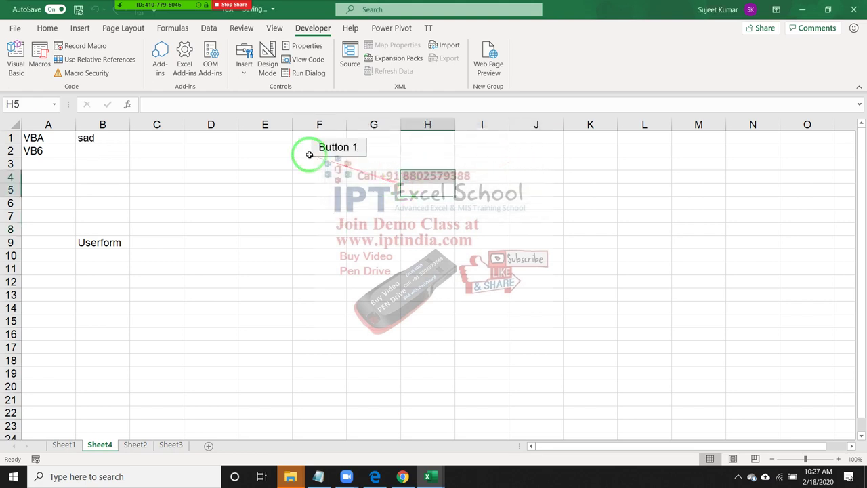
pyautogui.click(309, 174)
pyautogui.click(94, 166)
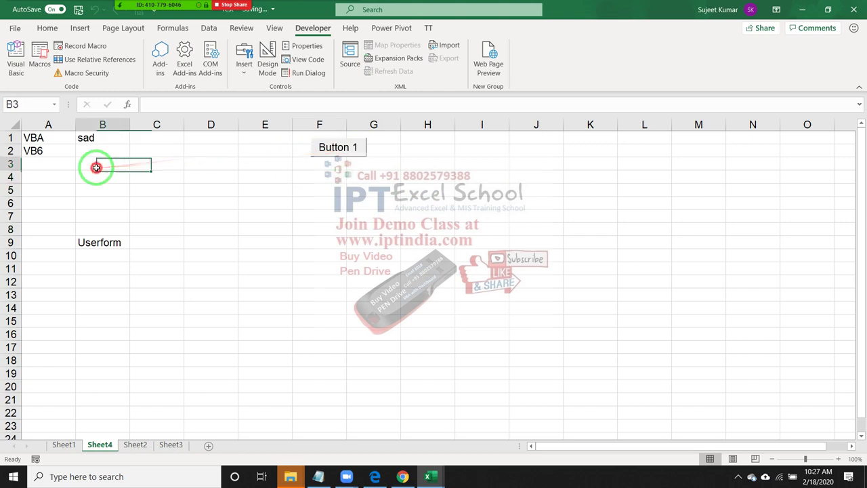
pyautogui.click(108, 140)
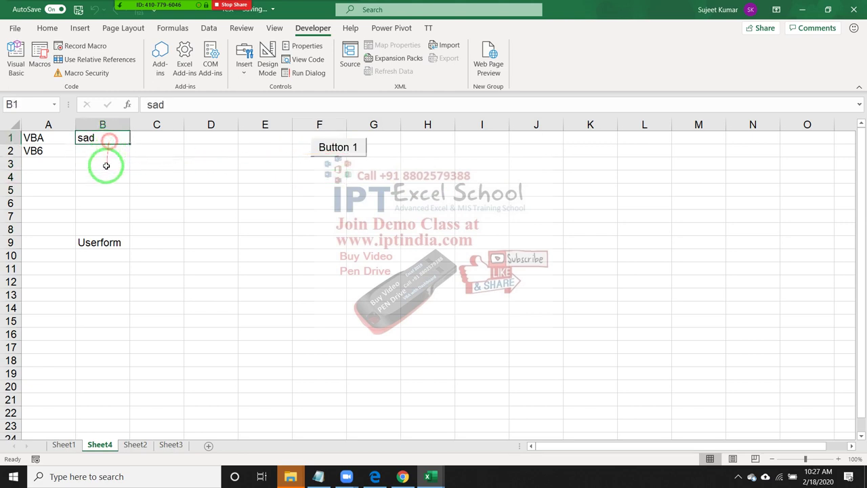
pyautogui.click(100, 240)
pyautogui.click(90, 165)
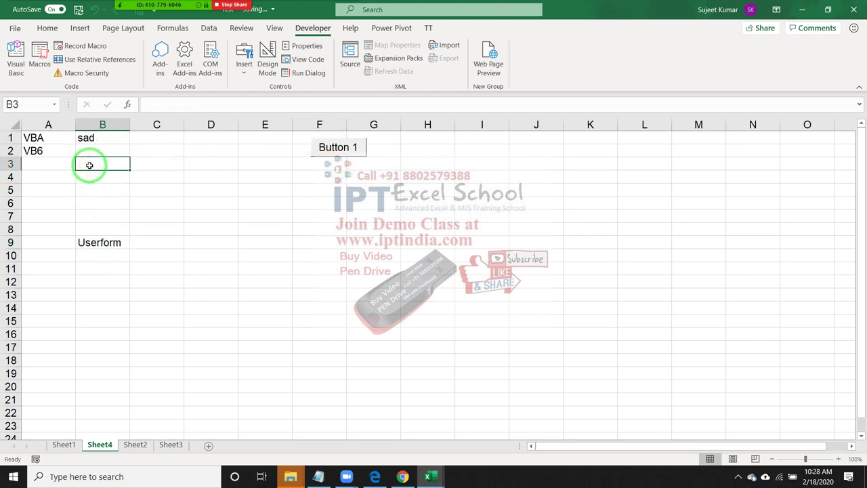
pyautogui.write('Mac')
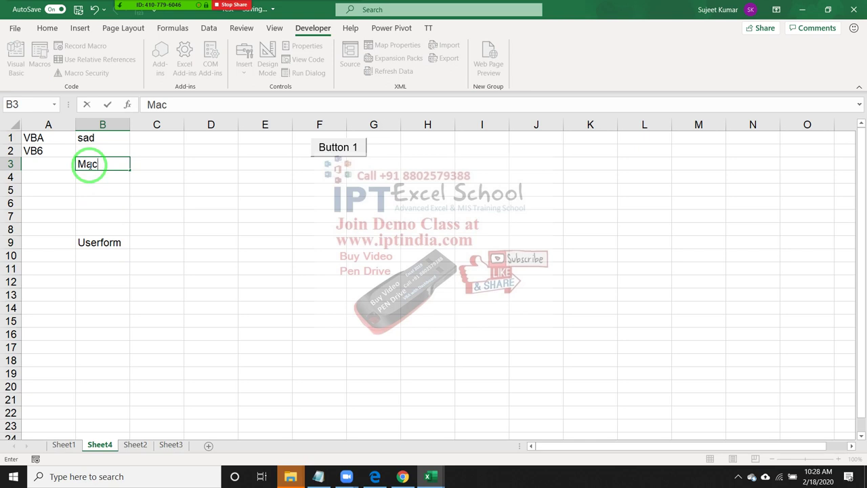
pyautogui.write('ros')
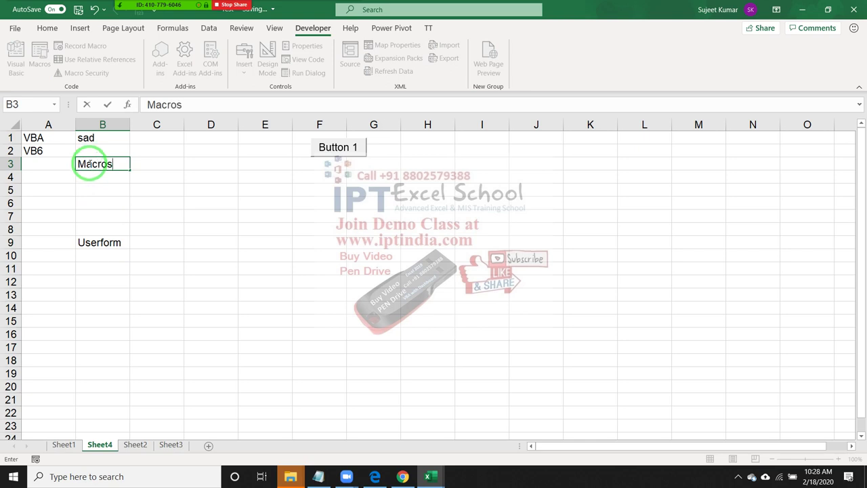
pyautogui.click(92, 198)
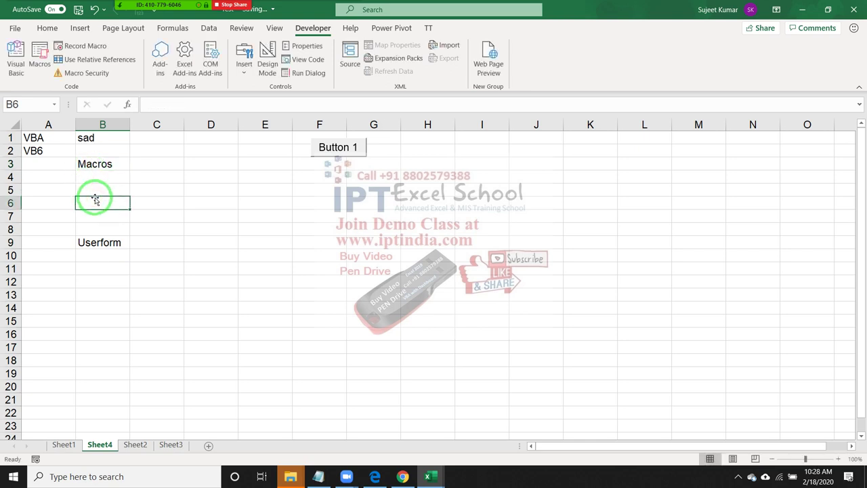
pyautogui.write('Function')
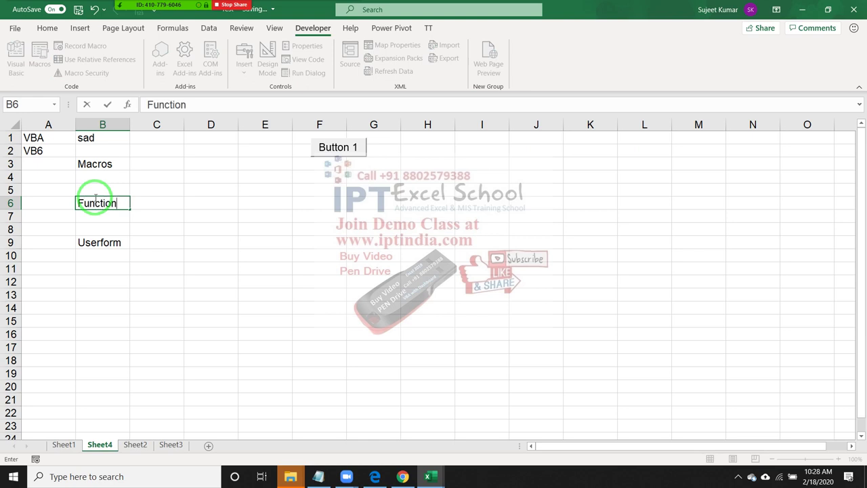
pyautogui.click(107, 294)
# - Select B5:B9 to review the column B entries, then deselect by clicking D8
pyautogui.moveTo(107, 242); pyautogui.dragTo(115, 170)
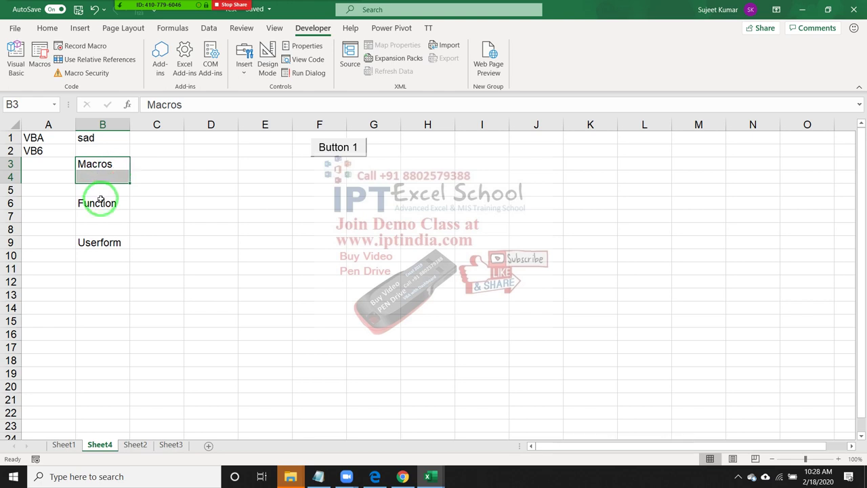
pyautogui.moveTo(106, 200); pyautogui.dragTo(117, 211)
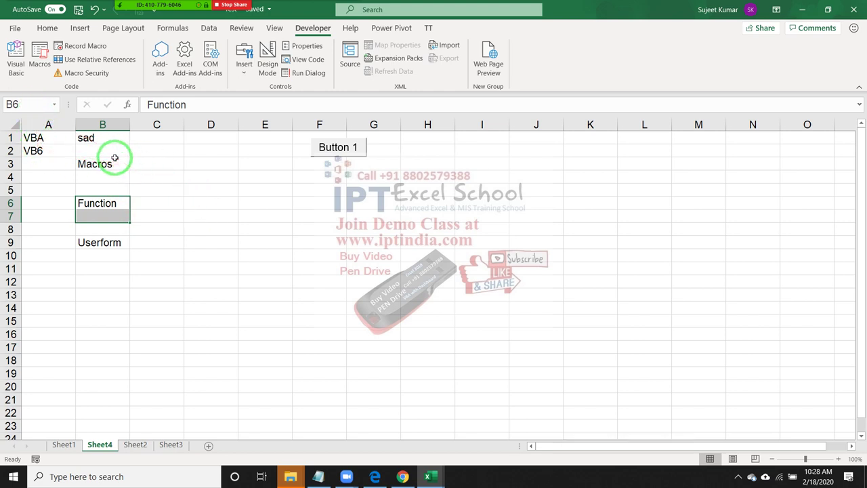
pyautogui.click(95, 244)
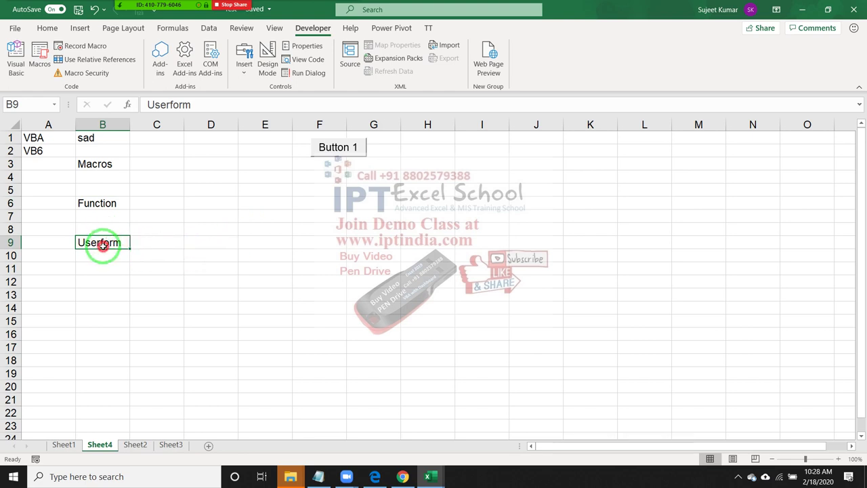
pyautogui.moveTo(101, 244); pyautogui.dragTo(99, 166)
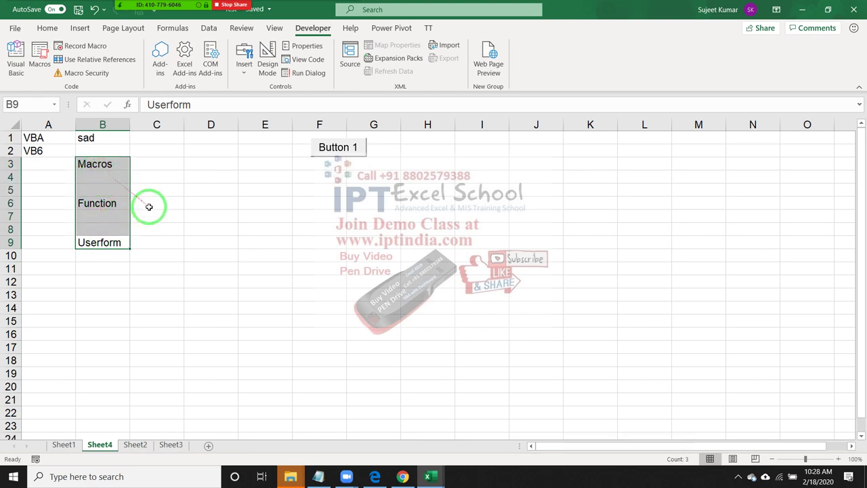
pyautogui.click(190, 227)
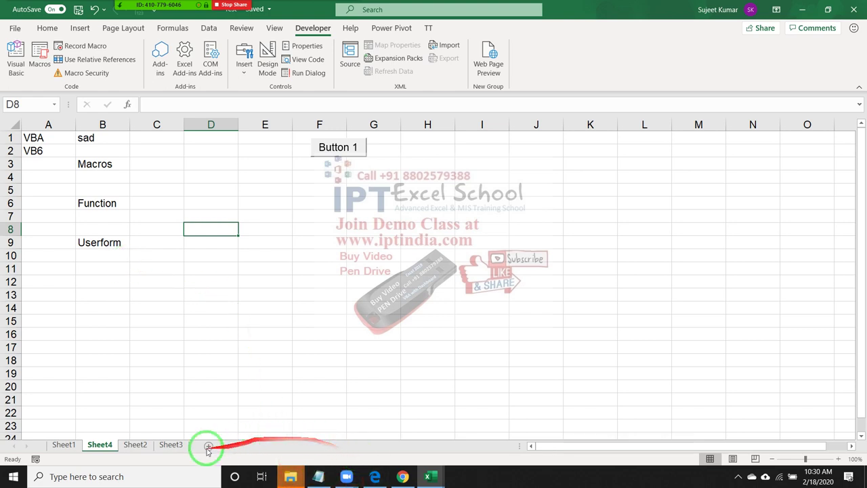
# - Switch to empty Sheet2, then open google.com in a new Chrome tab
pyautogui.click(136, 446)
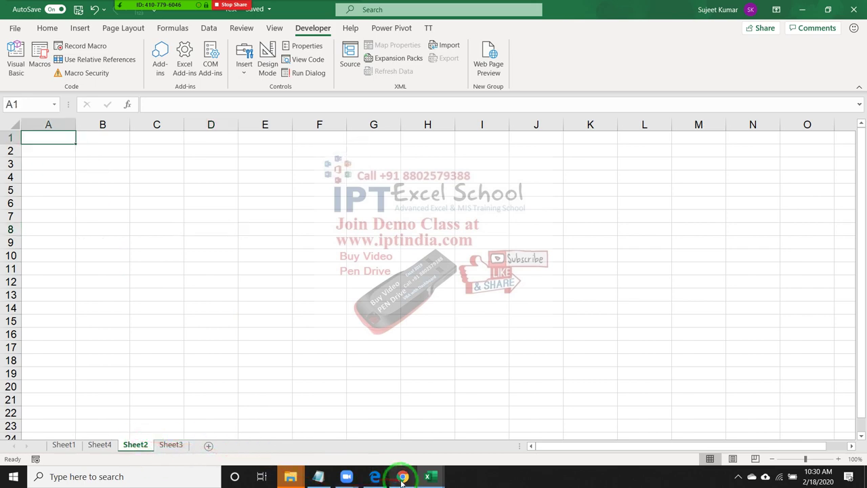
pyautogui.click(402, 479)
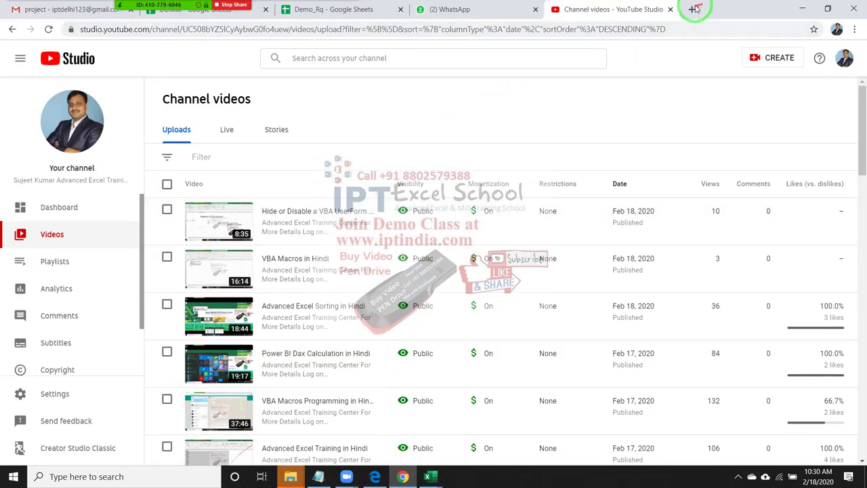
pyautogui.click(693, 9)
pyautogui.write('goo')
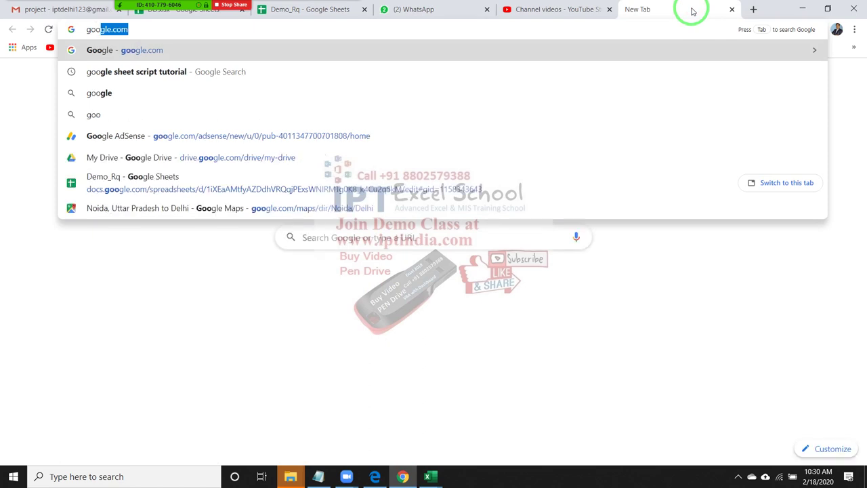
pyautogui.press('Return')
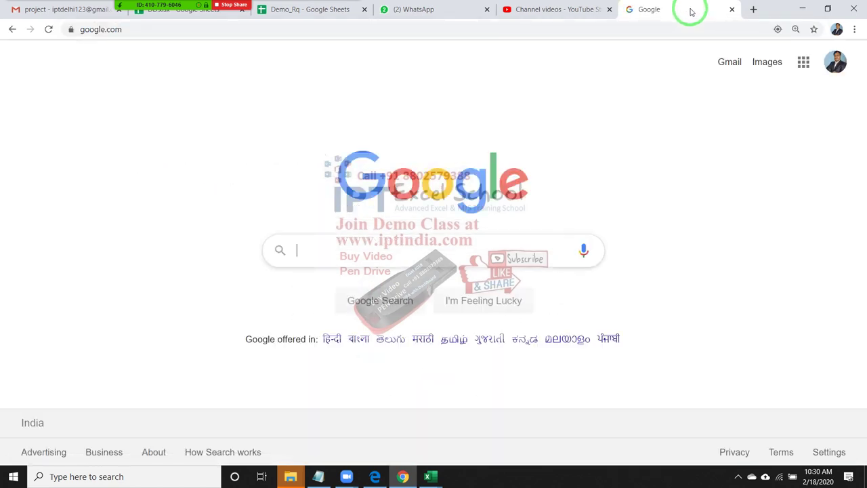
# - Search Google for 'free website list' using the suggested past search
pyautogui.write('fun')
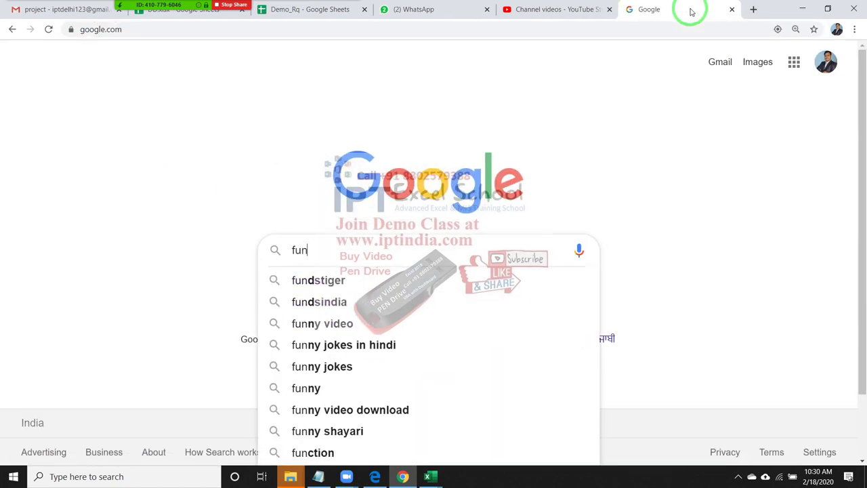
pyautogui.press('BackSpace')
pyautogui.press('BackSpace')
pyautogui.press('BackSpace')
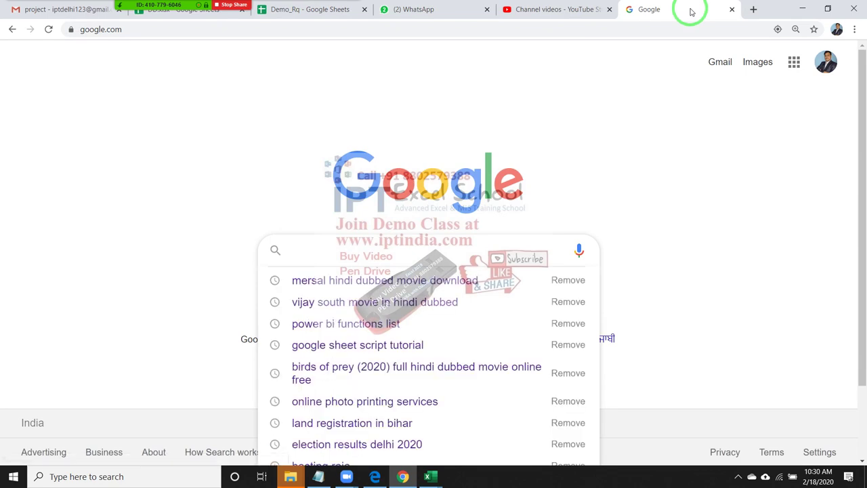
pyautogui.write('fre')
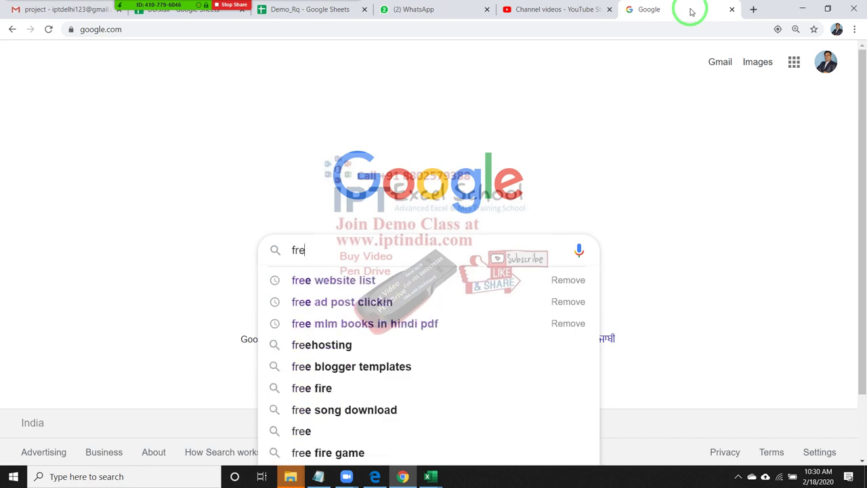
pyautogui.write('e')
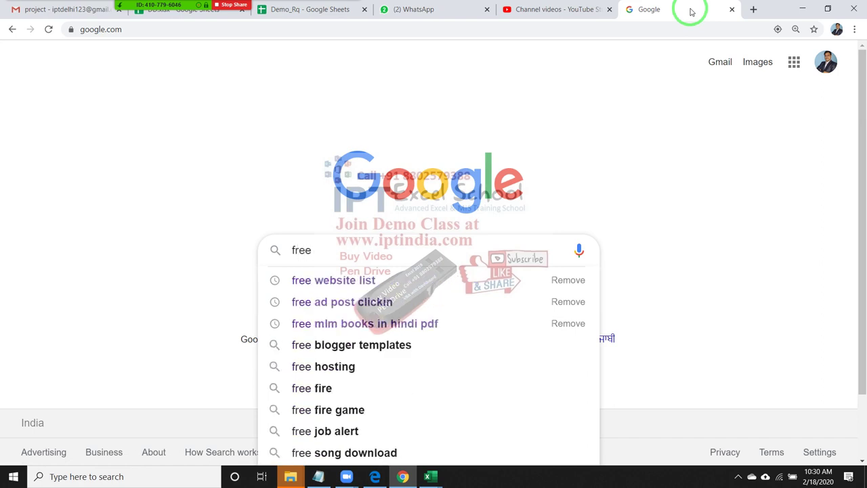
pyautogui.press('Down')
pyautogui.press('Down')
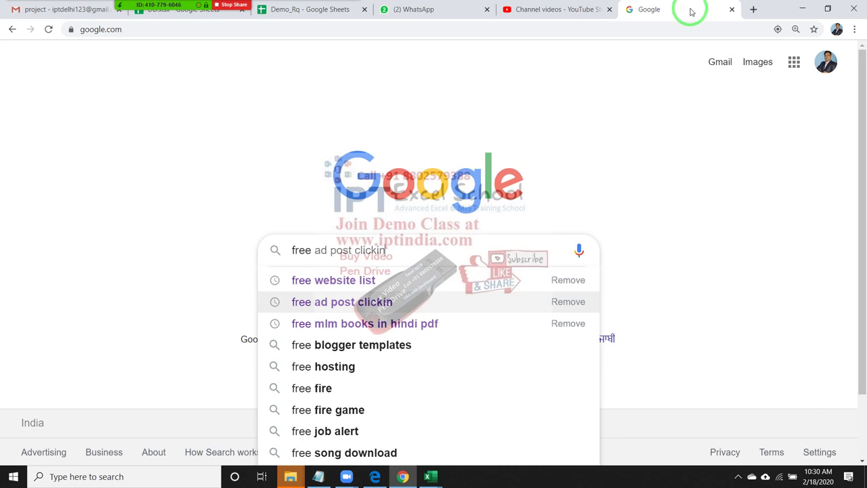
pyautogui.press('Up')
pyautogui.press('Return')
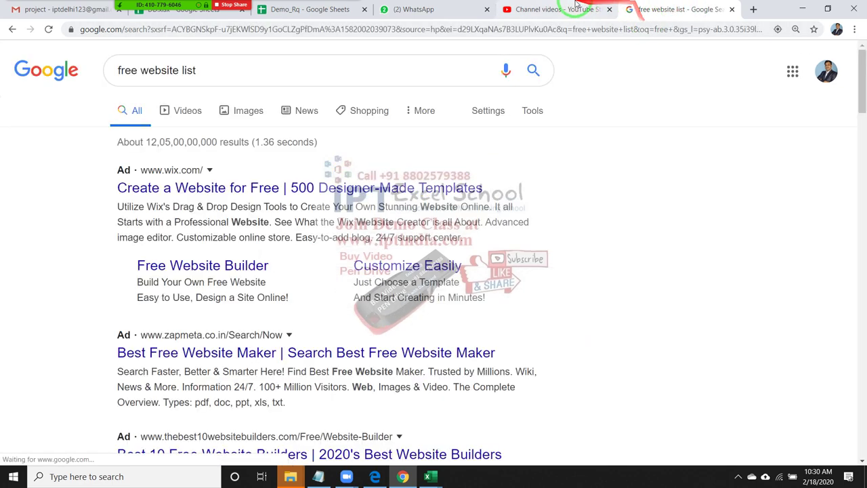
# - Change the search to 'free ads posting sites list'
pyautogui.doubleClick(156, 70)
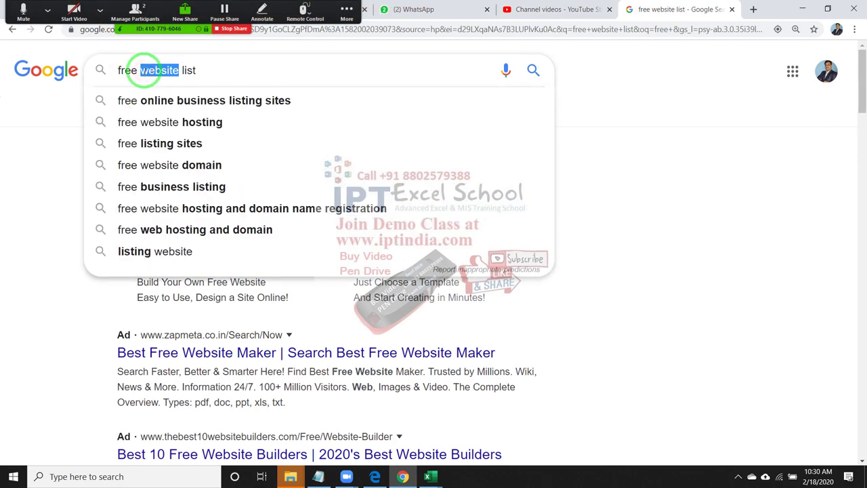
pyautogui.write('ads')
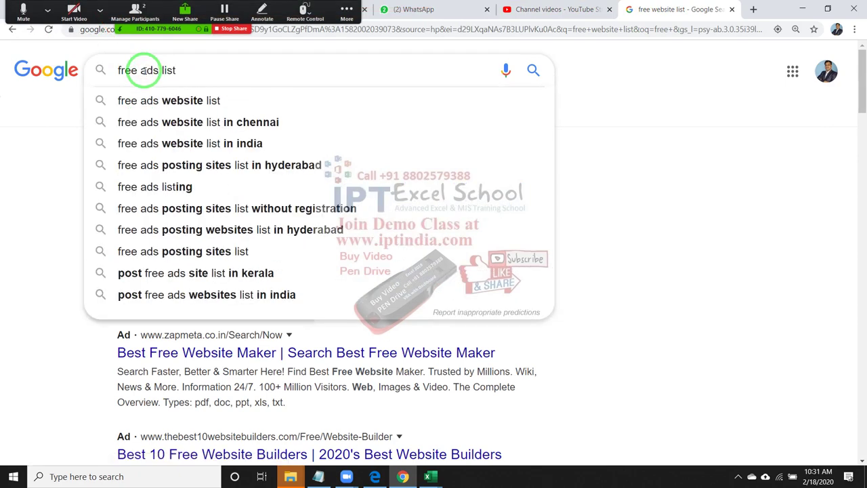
pyautogui.write(' po')
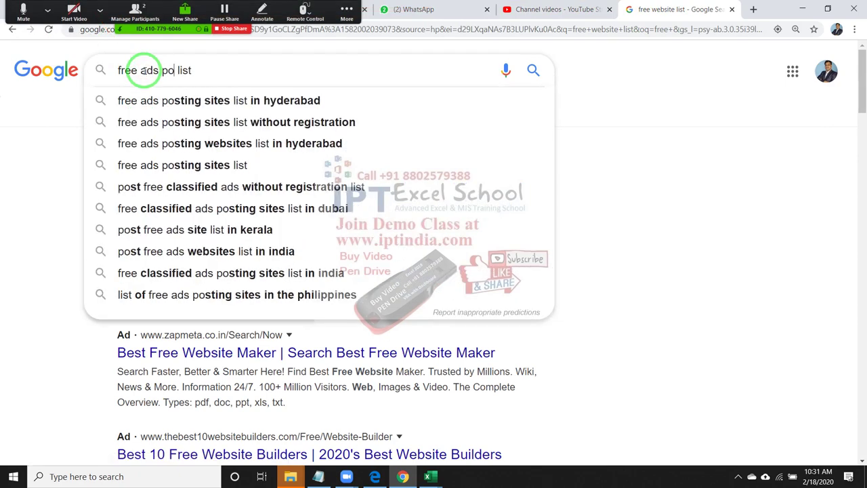
pyautogui.press('Down')
pyautogui.press('Down')
pyautogui.press('Down')
pyautogui.press('Down')
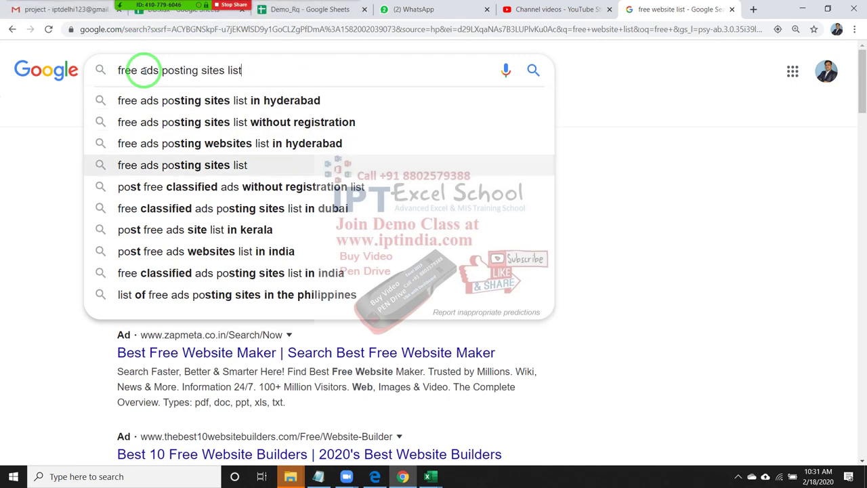
pyautogui.press('Return')
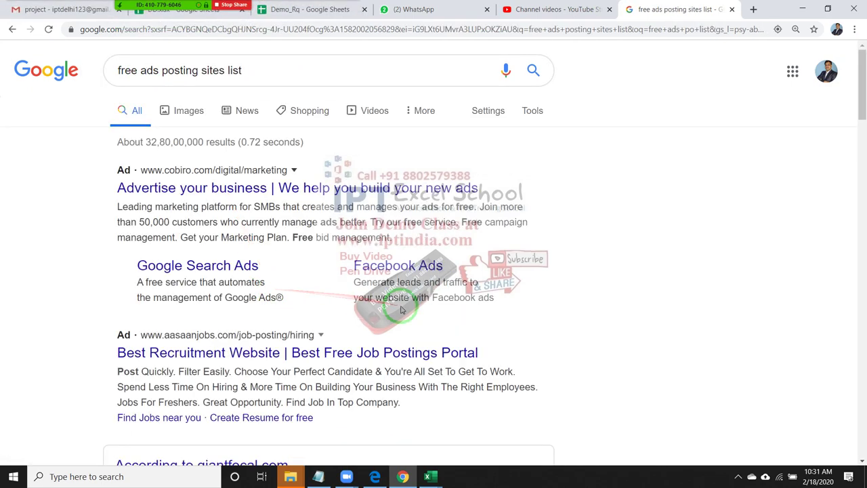
# - Copy the classifiedsguru Sample 100 Classifieds Site List table rows from craigslist.org down, then switch to Excel
pyautogui.scroll(-2, 402, 310)
pyautogui.scroll(-2, 400, 315)
pyautogui.scroll(-3, 398, 316)
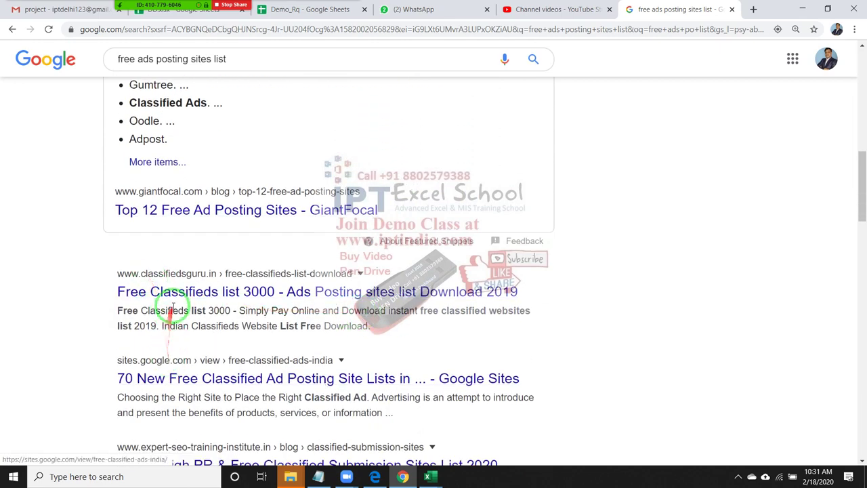
pyautogui.click(173, 293)
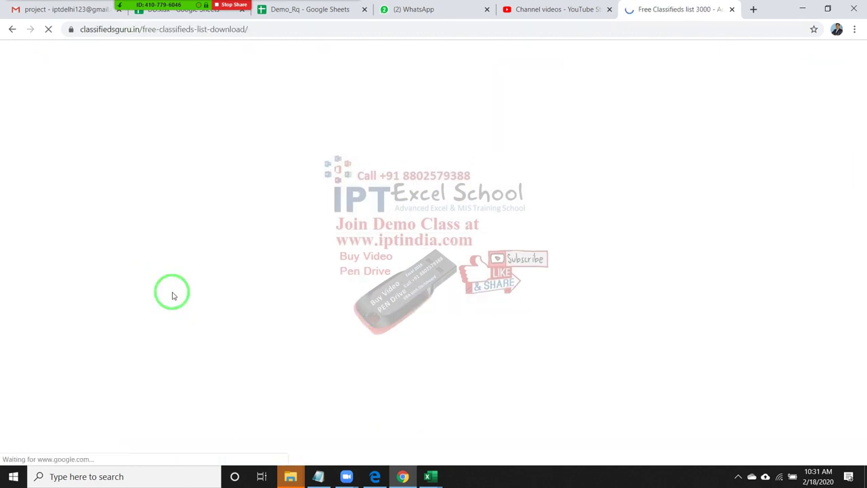
pyautogui.scroll(-3, 310, 326)
pyautogui.scroll(-5, 311, 326)
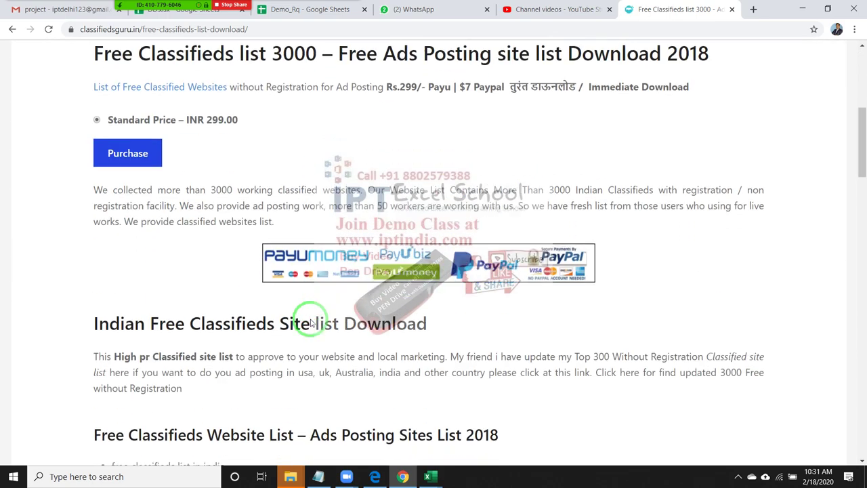
pyautogui.scroll(-5, 309, 319)
pyautogui.scroll(-1, 232, 252)
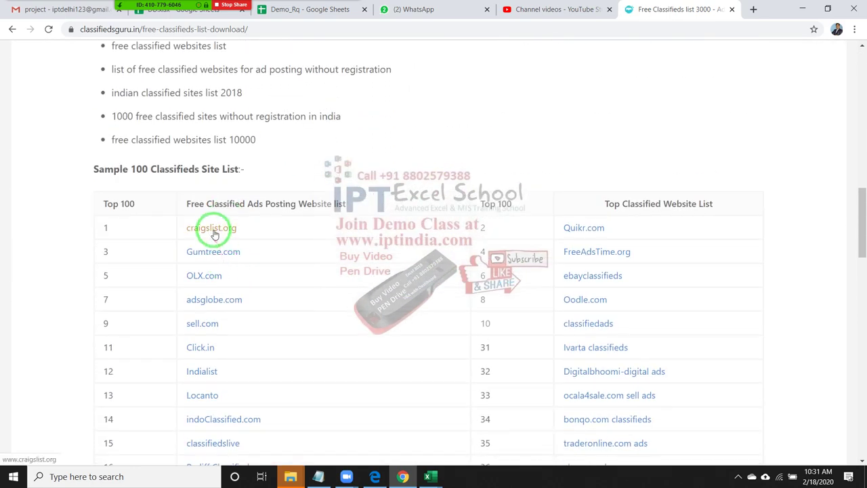
pyautogui.scroll(-1, 215, 232)
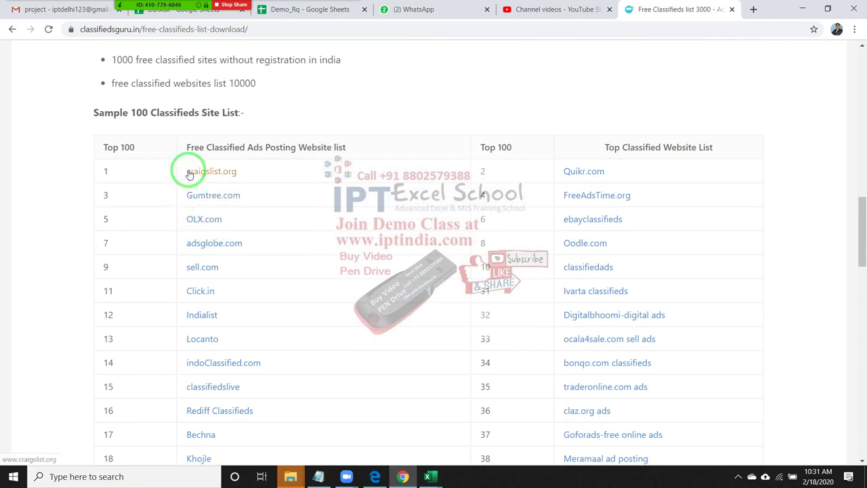
pyautogui.moveTo(181, 170)
pyautogui.mouseDown()
pyautogui.moveTo(199, 246)
pyautogui.moveTo(278, 460)
pyautogui.mouseUp()
pyautogui.hotkey('ctrl', 'c')
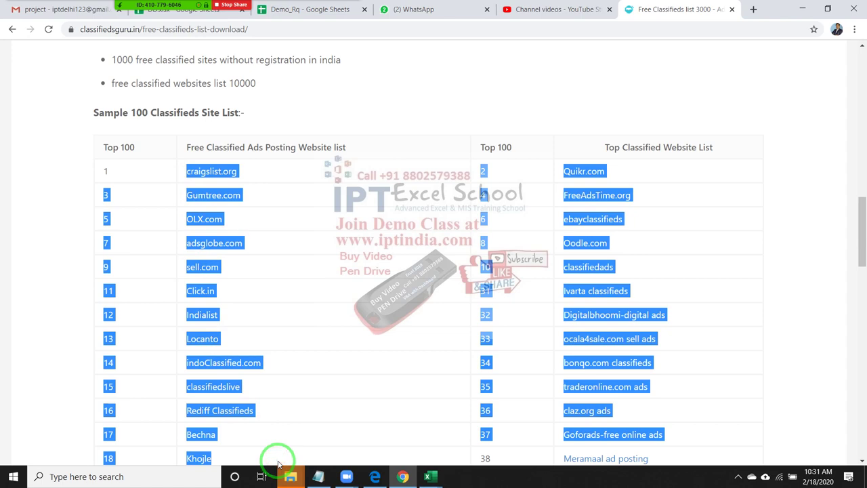
pyautogui.hotkey('alt', 'Tab')
# - Paste the copied site table at A1 and delete column A holding craigslist.org and serial numbers
pyautogui.click(36, 137)
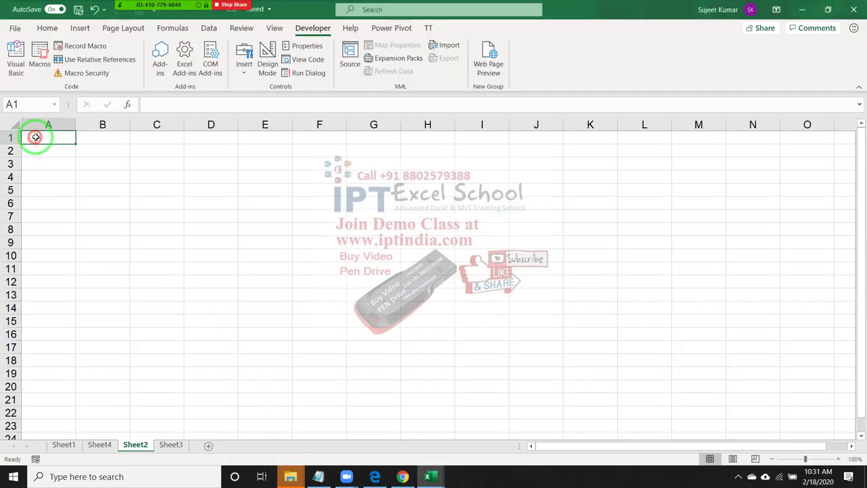
pyautogui.hotkey('ctrl', 'v')
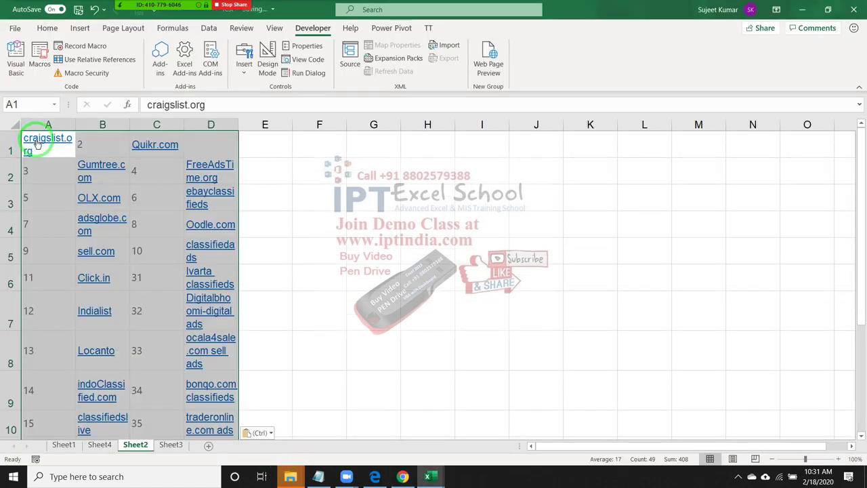
pyautogui.click(29, 152)
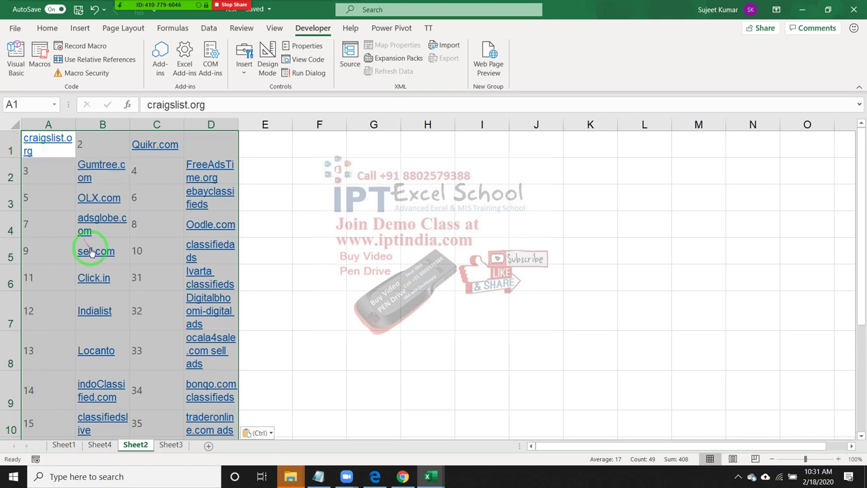
pyautogui.click(65, 124)
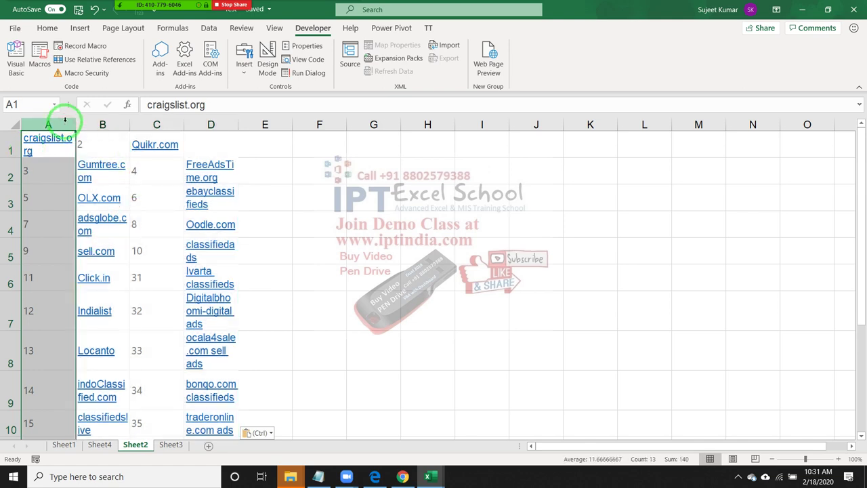
pyautogui.hotkey('ctrl', '-')
# - Delete the serial-number column and row 1 so Gumtree.com moves to A1
pyautogui.hotkey('ctrl', 'space')
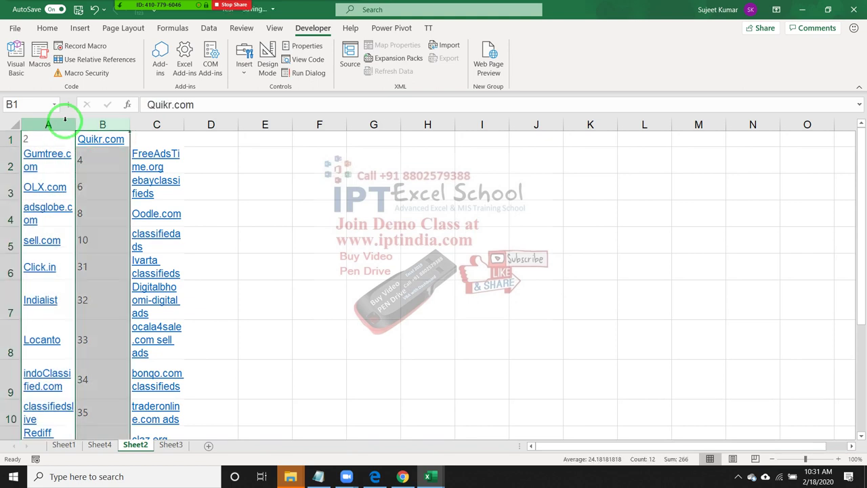
pyautogui.hotkey('ctrl', '-')
pyautogui.press('Left')
pyautogui.hotkey('shift', 'space')
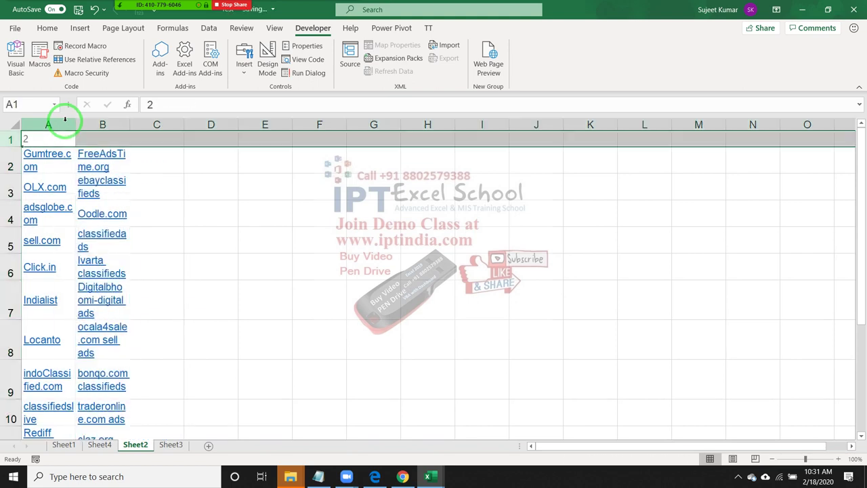
pyautogui.hotkey('ctrl', '-')
pyautogui.press('Down')
pyautogui.press('Up')
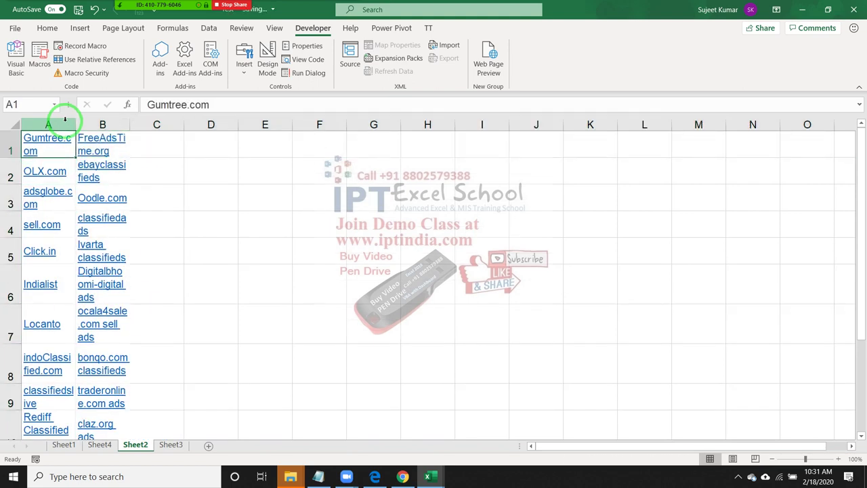
# - Move the second site list from B1:B11 to A13, below the first list
pyautogui.press('Right')
pyautogui.hotkey('ctrl', 'shift', 'Down')
pyautogui.hotkey('ctrl', 'c')
pyautogui.scroll(1, 65, 118)
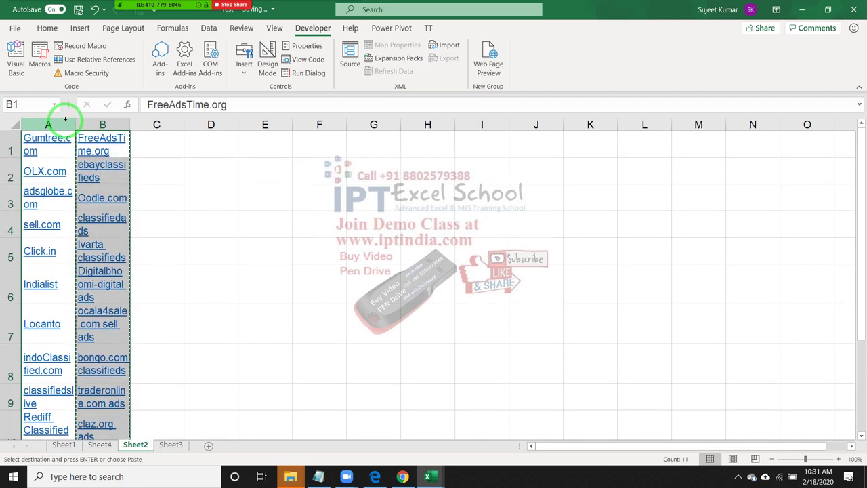
pyautogui.hotkey('ctrl', 'Down')
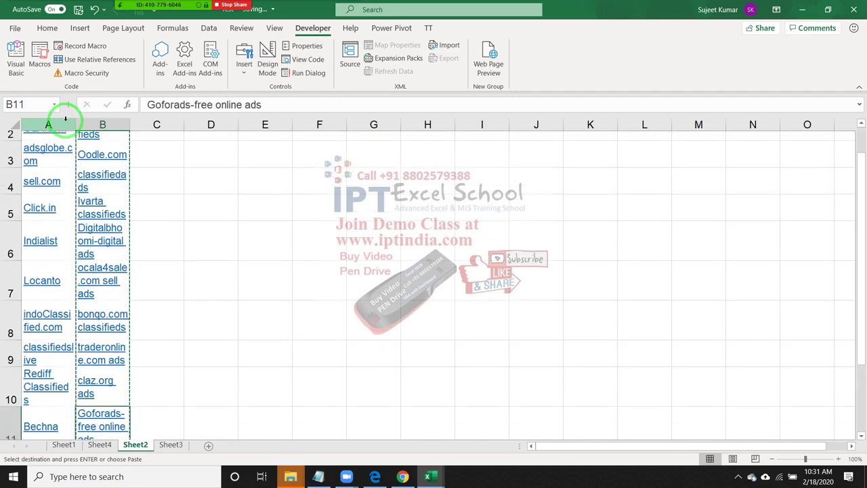
pyautogui.press('Down')
pyautogui.press('Down')
pyautogui.press('Left')
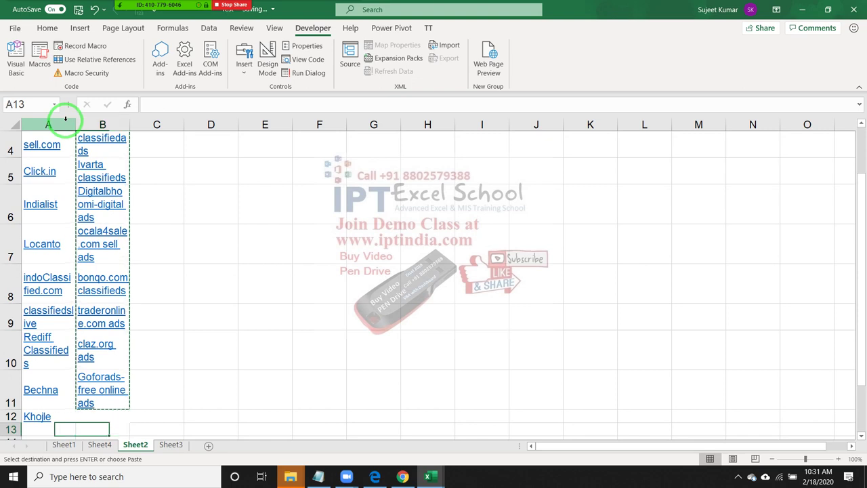
pyautogui.hotkey('ctrl', 'v')
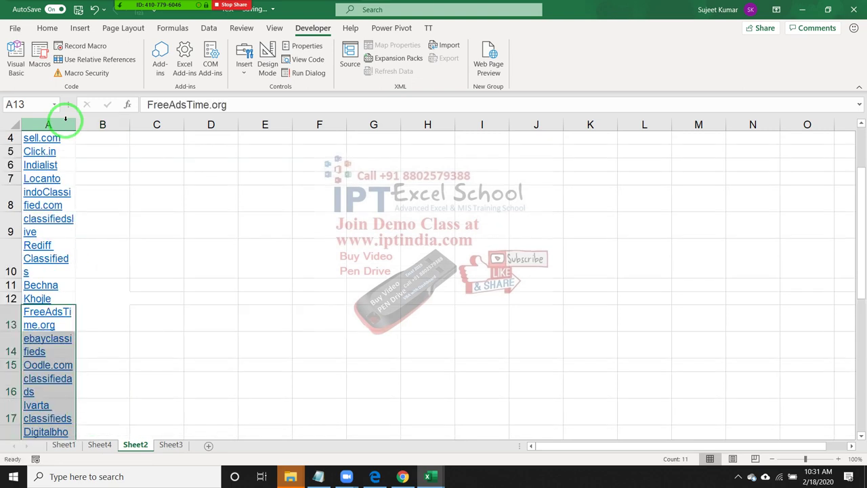
# - Turn off Wrap Text for column A
pyautogui.click(47, 124)
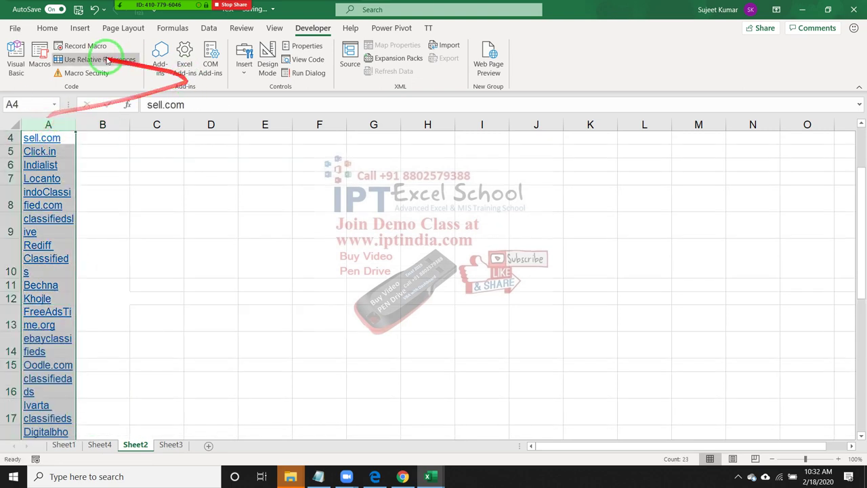
pyautogui.click(47, 27)
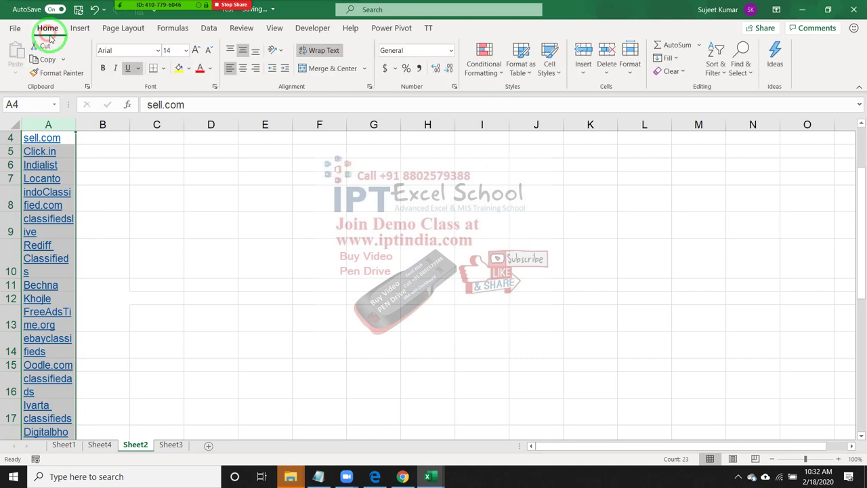
pyautogui.click(335, 52)
pyautogui.click(96, 140)
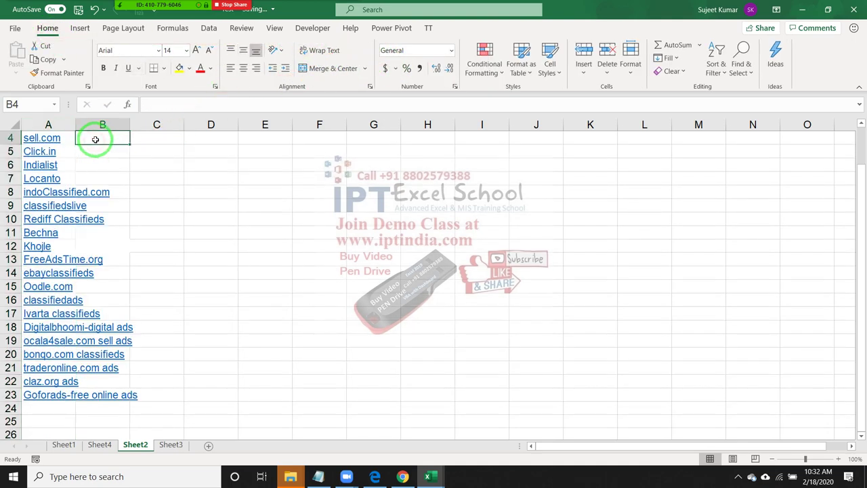
pyautogui.scroll(1, 96, 140)
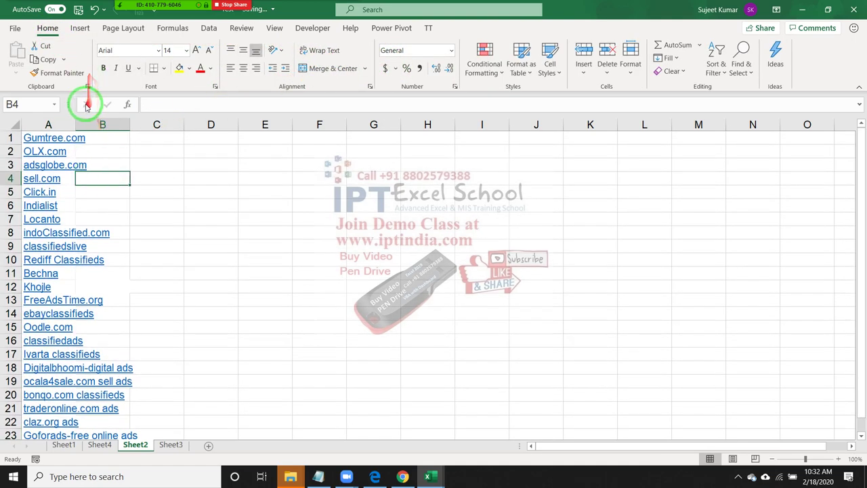
# - Autofit column A to its longest site name, then click an empty cell
pyautogui.doubleClick(75, 125)
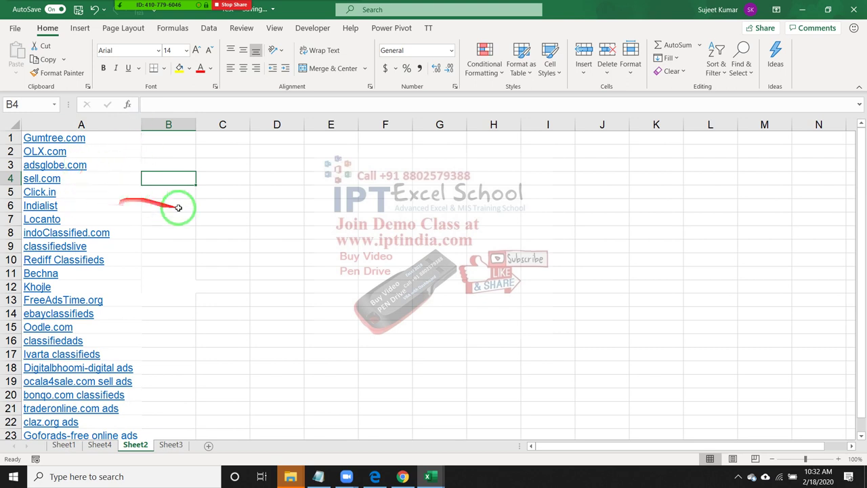
pyautogui.click(200, 204)
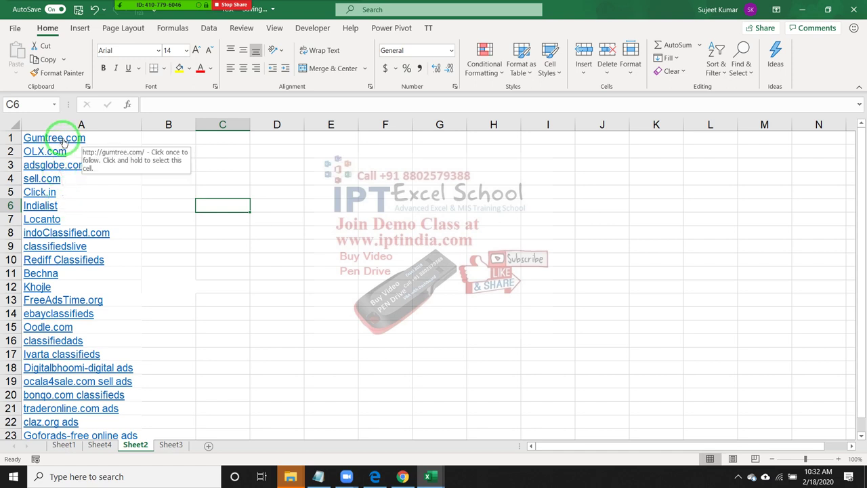
pyautogui.click(116, 139)
pyautogui.rightClick(115, 139)
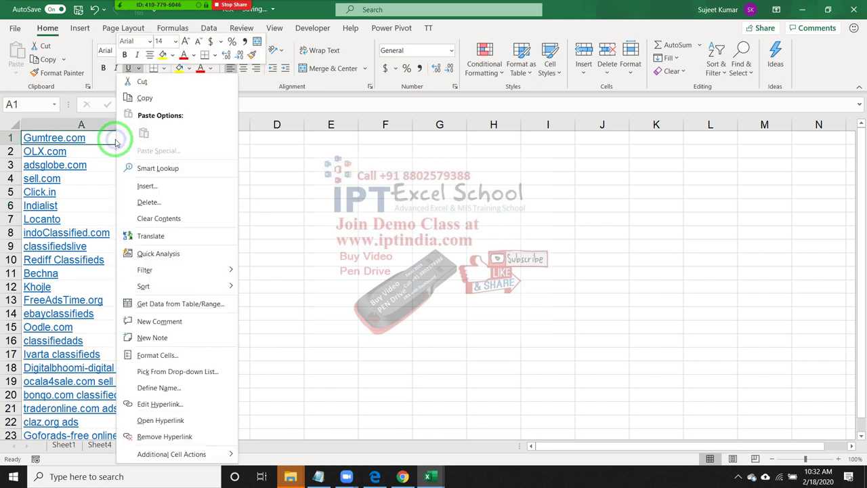
pyautogui.click(201, 411)
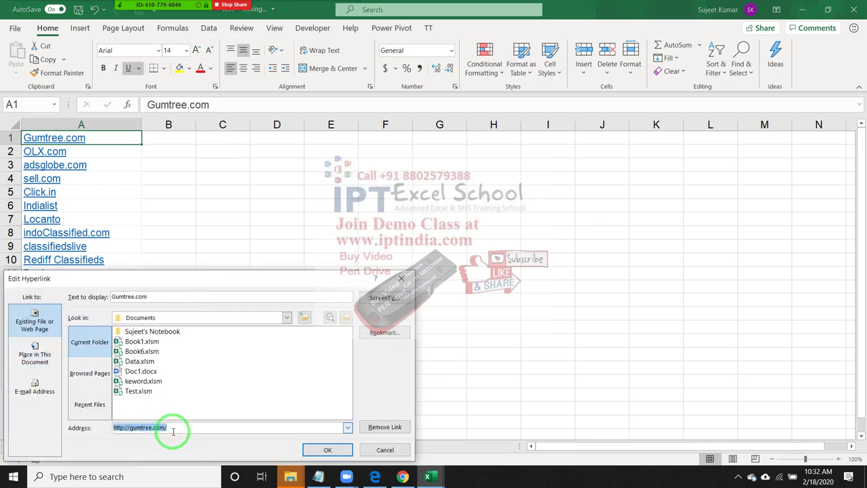
pyautogui.press('Escape')
pyautogui.click(166, 142)
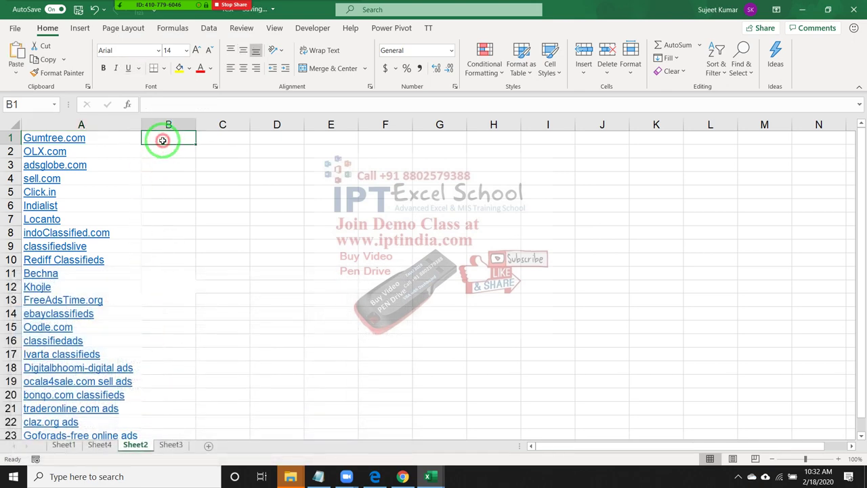
pyautogui.hotkey('ctrl', 'v')
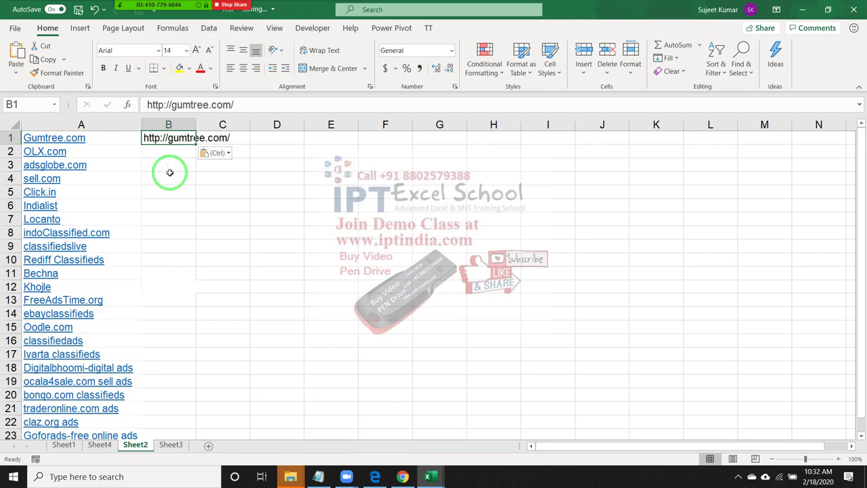
# - Autofit column B to fit the pasted Gumtree URL
pyautogui.click(169, 173)
pyautogui.scroll(-6, 167, 185)
pyautogui.moveTo(167, 186)
pyautogui.mouseDown()
pyautogui.moveTo(154, 344)
pyautogui.moveTo(44, 199)
pyautogui.mouseUp()
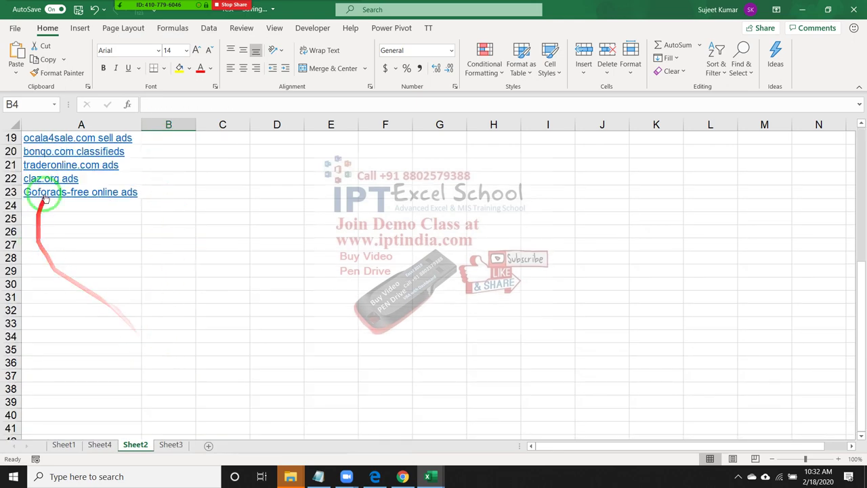
pyautogui.scroll(6, 168, 233)
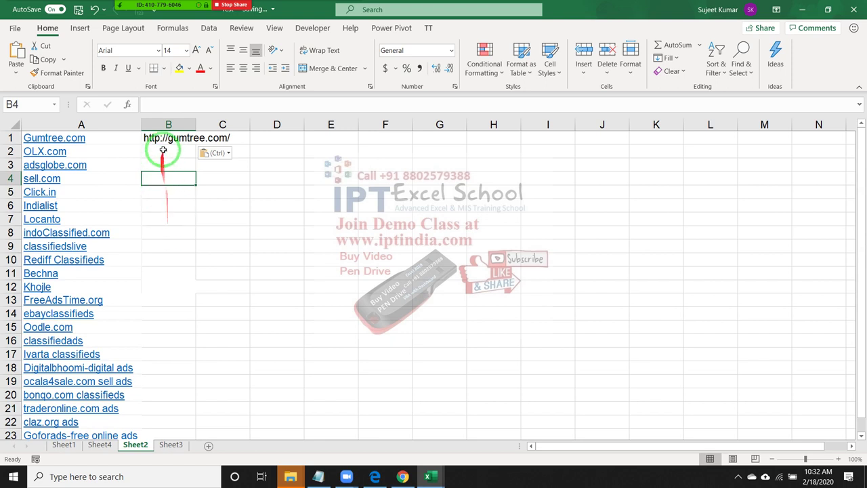
pyautogui.doubleClick(195, 127)
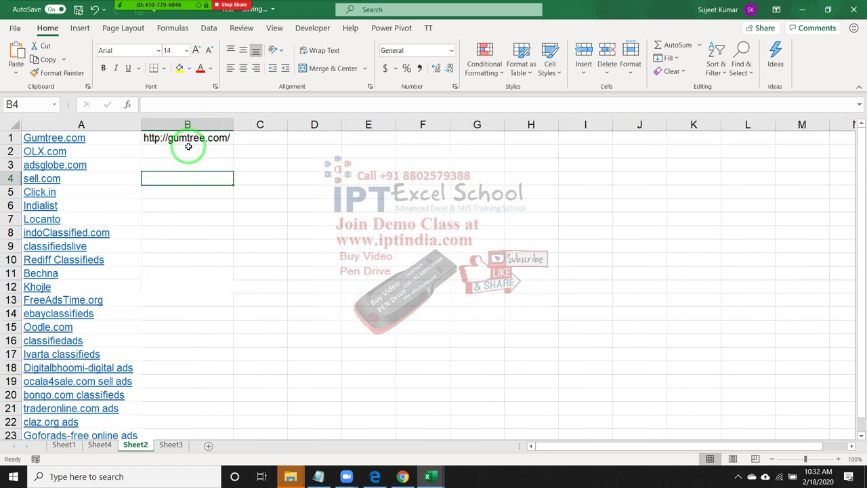
pyautogui.click(183, 150)
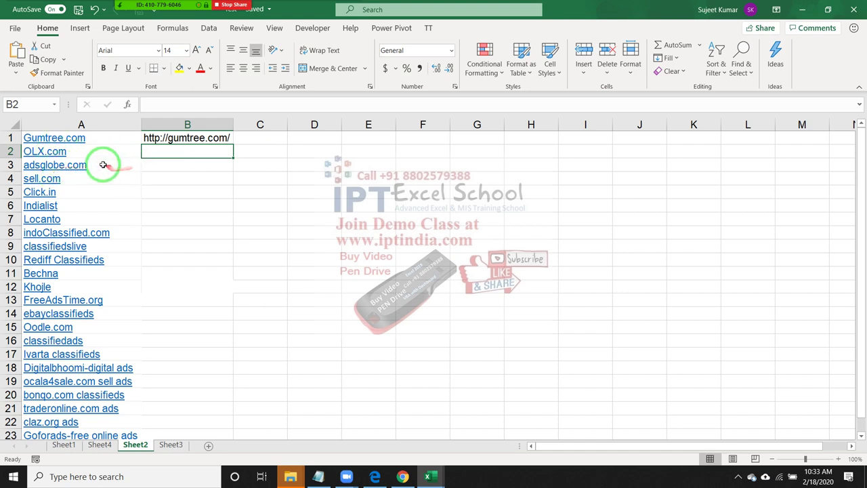
pyautogui.click(155, 164)
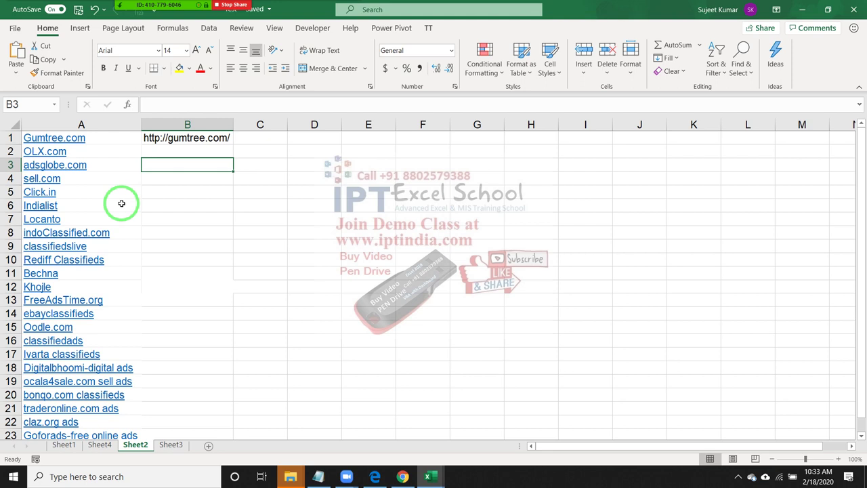
pyautogui.press('Up')
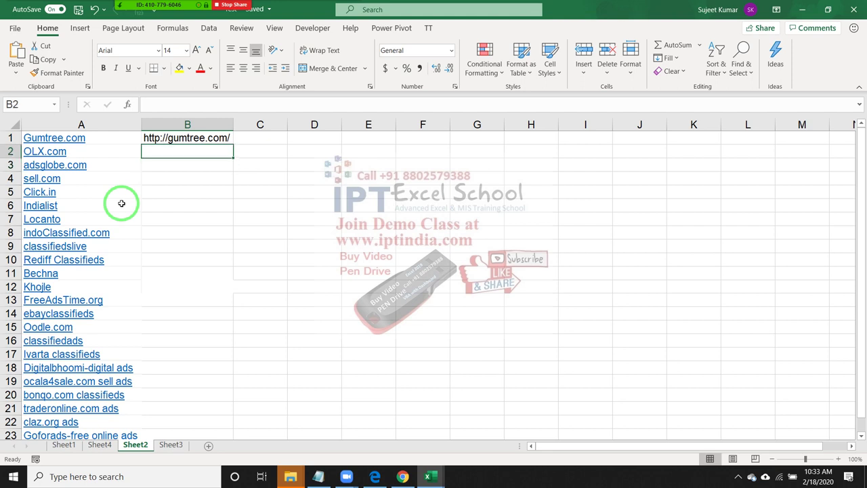
pyautogui.press('Up')
pyautogui.press('Delete')
pyautogui.moveTo(120, 201); pyautogui.dragTo(283, 151)
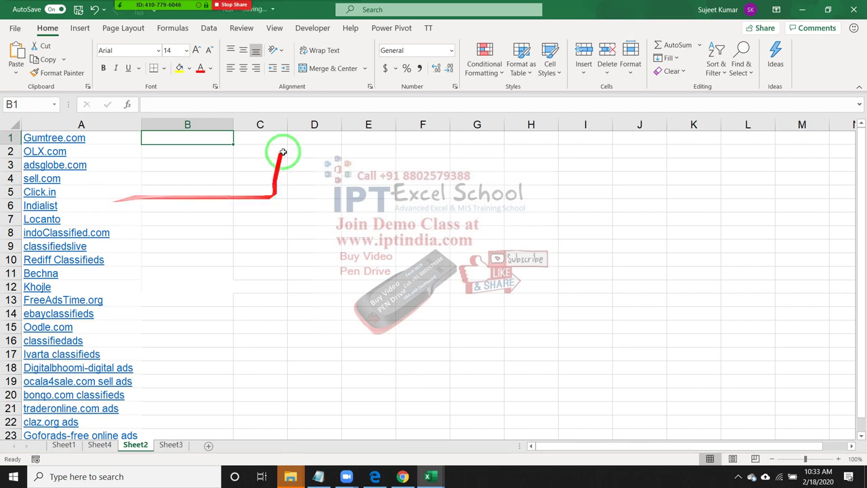
# - Open Module1's code in the Visual Basic editor, on a new line below the test procedure
pyautogui.click(312, 27)
pyautogui.click(28, 59)
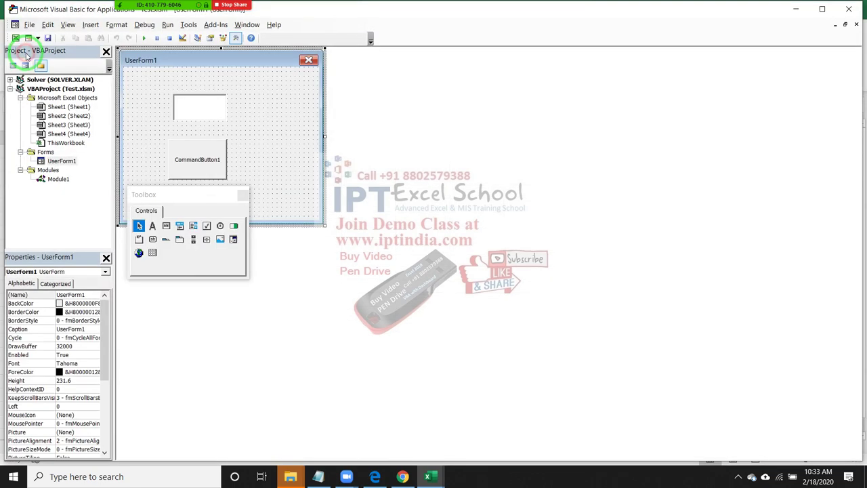
pyautogui.doubleClick(62, 180)
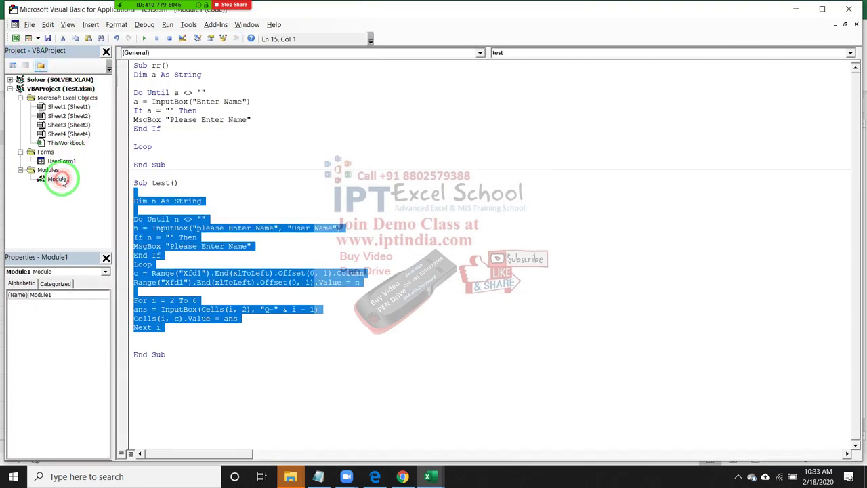
pyautogui.moveTo(120, 188); pyautogui.dragTo(203, 364)
pyautogui.click(197, 377)
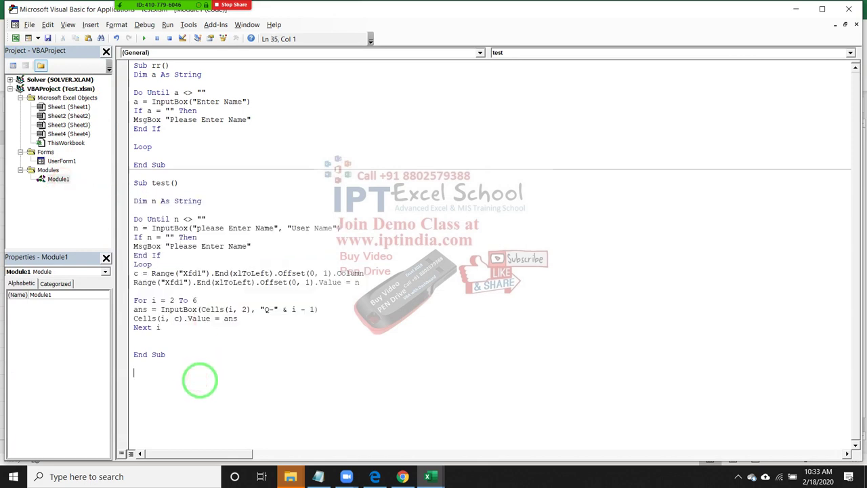
# - Write Function URL(n As Range) that returns n.Hyperlinks(1).Address
pyautogui.write('function URL(n')
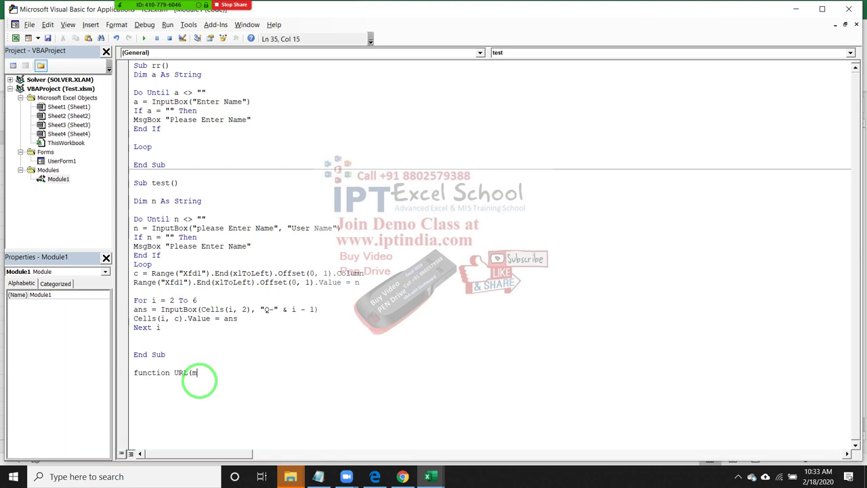
pyautogui.write(' as')
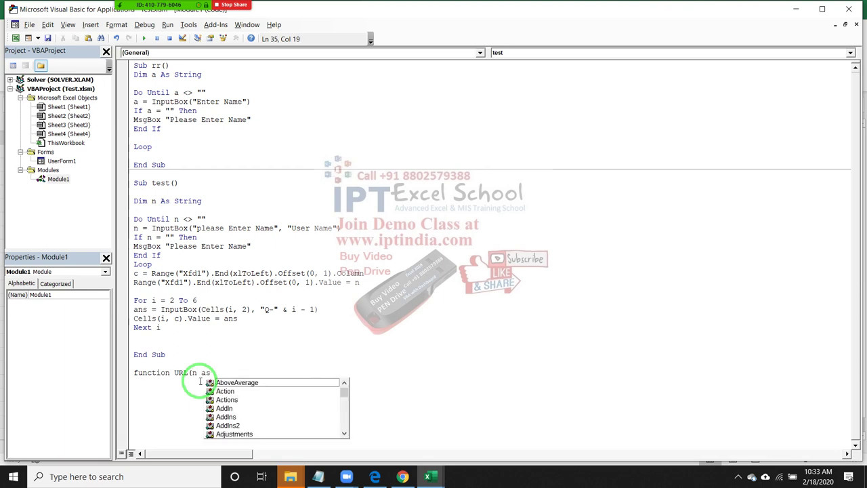
pyautogui.press('BackSpace')
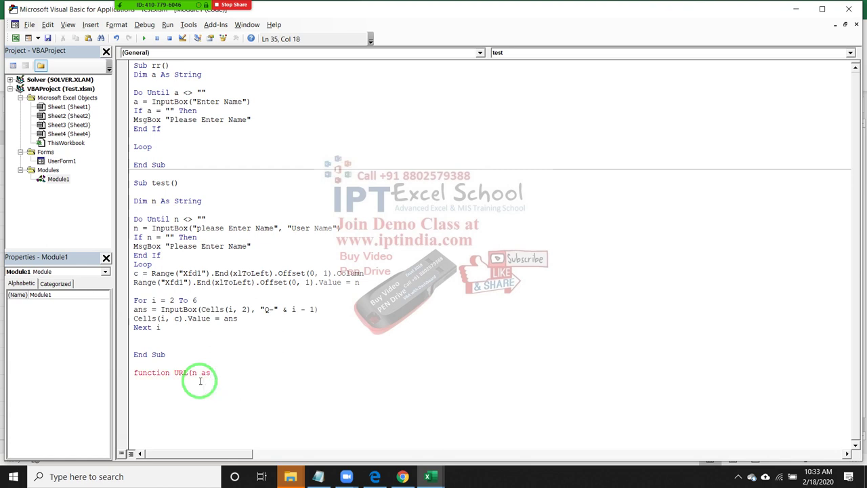
pyautogui.write('R')
pyautogui.press('Tab')
pyautogui.press('Return')
pyautogui.press('Return')
pyautogui.write('URL=')
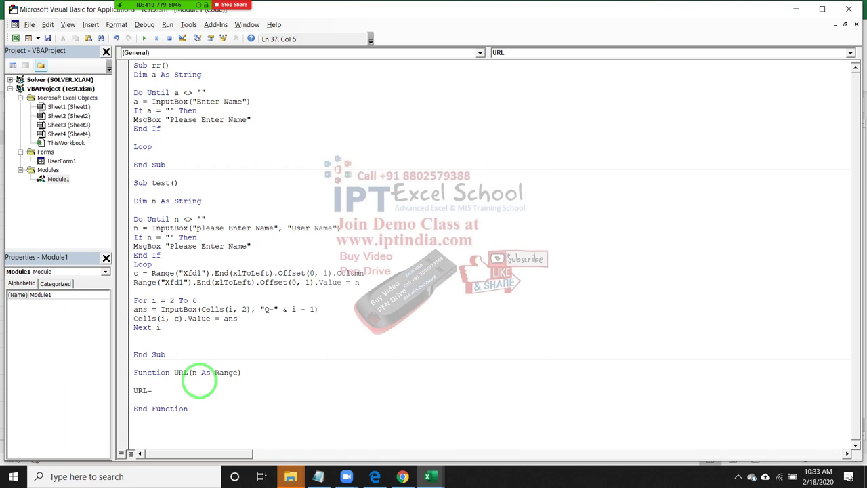
pyautogui.write('n.')
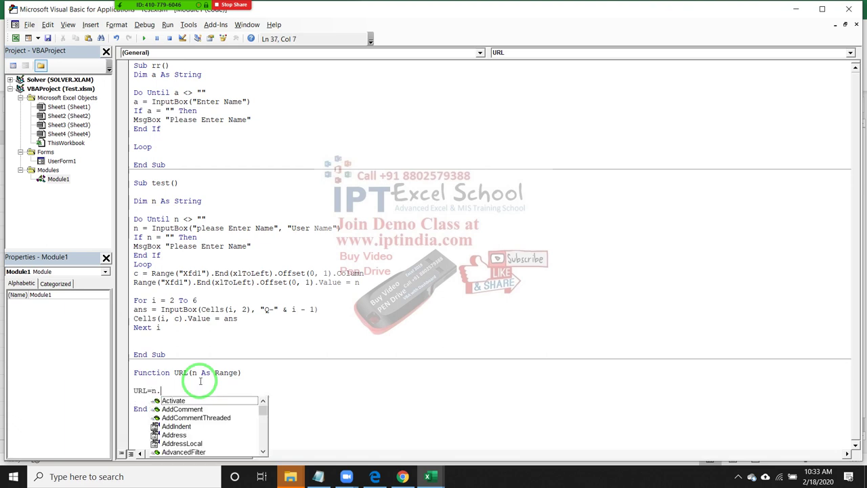
pyautogui.write('hy')
pyautogui.press('Tab')
pyautogui.write('(')
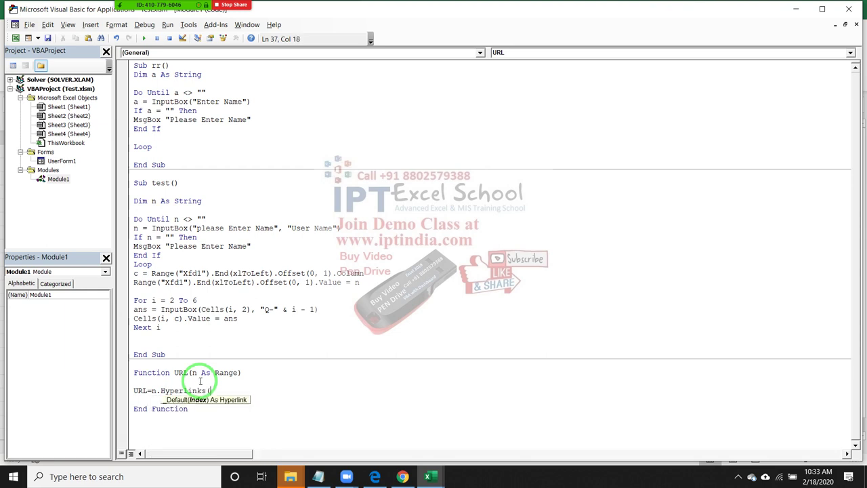
pyautogui.write('1)')
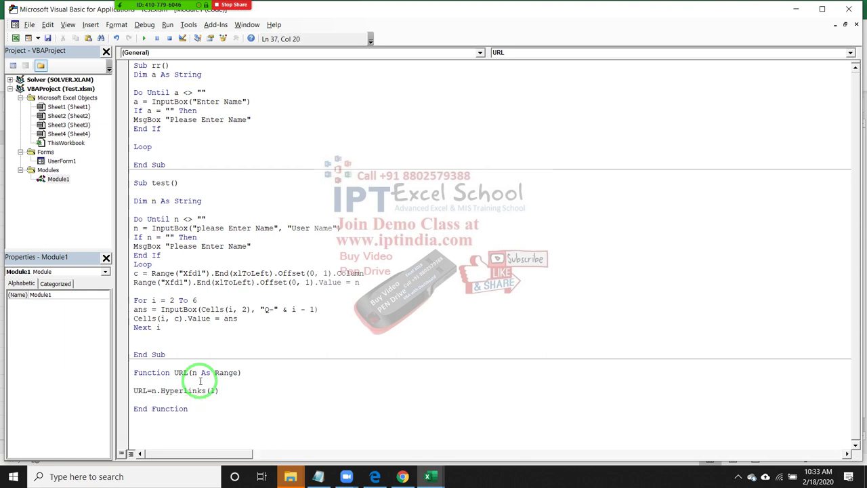
pyautogui.write('.')
pyautogui.press('Tab')
# - Enter =URL(A1) in B1 and fill it down through B23
pyautogui.click(232, 419)
pyautogui.hotkey('alt', 'F11')
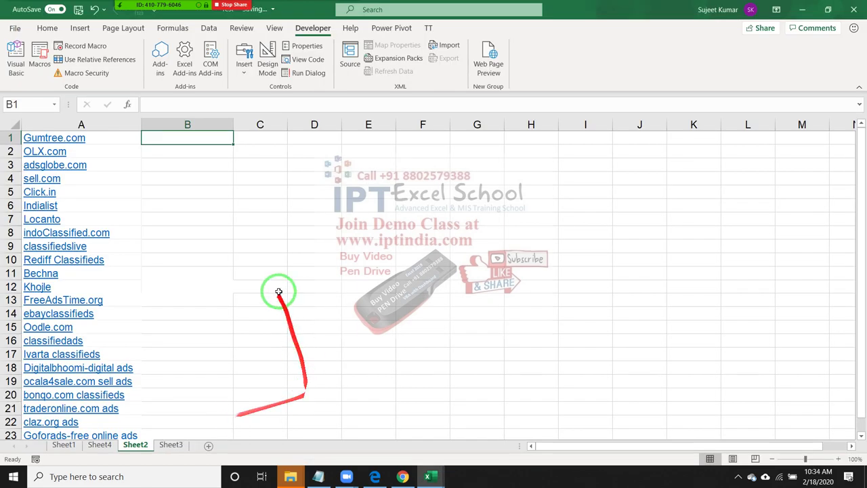
pyautogui.write('=ur')
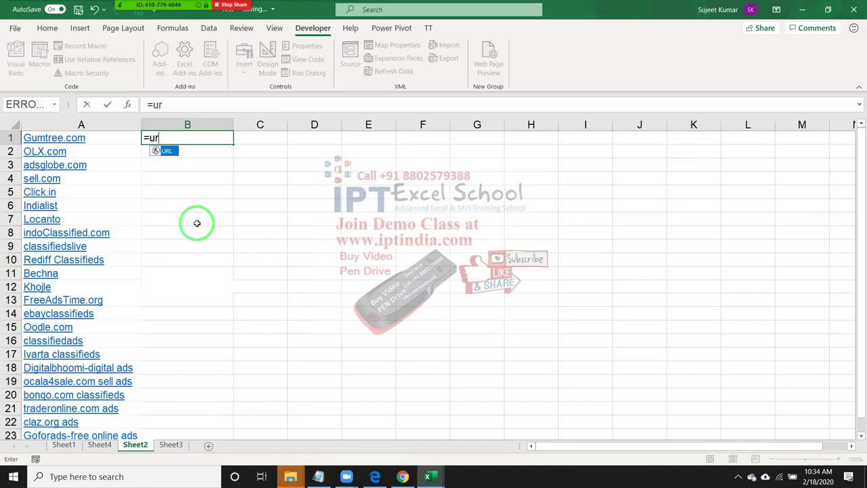
pyautogui.press('Tab')
pyautogui.press('Left')
pyautogui.hotkey('ctrl', 'Return')
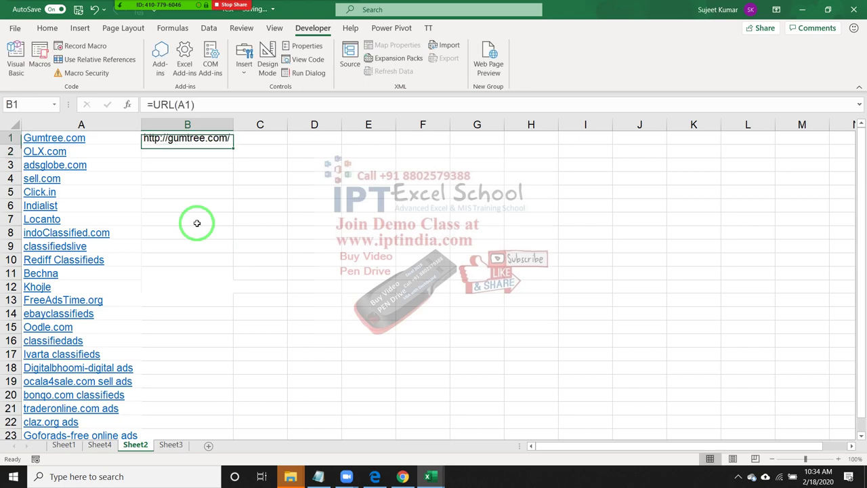
pyautogui.doubleClick(233, 144)
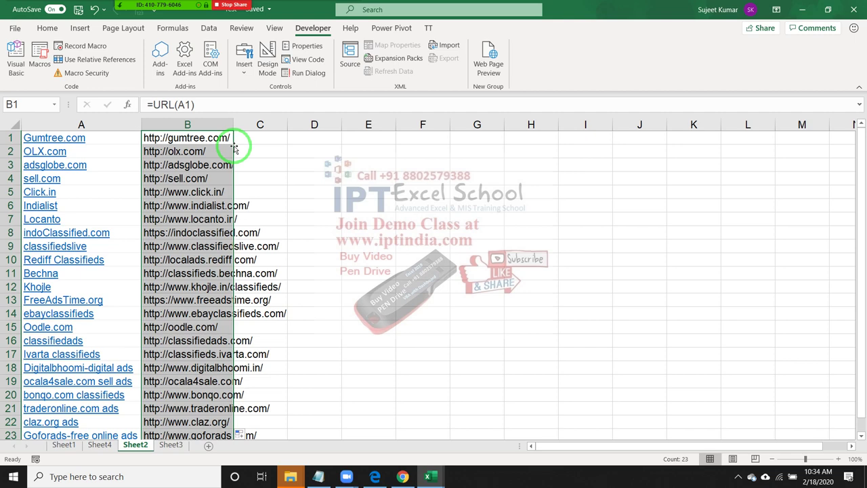
pyautogui.click(275, 156)
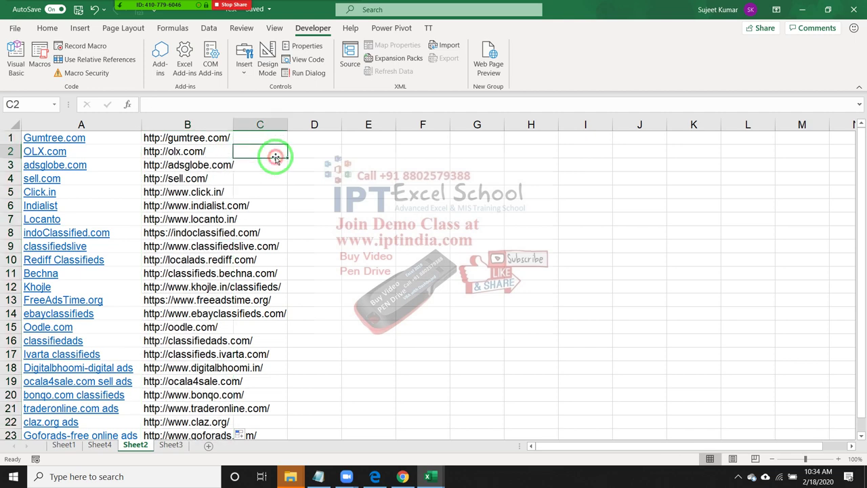
# - Autofit column B to the longest URL and open the Macro Security settings
pyautogui.doubleClick(233, 126)
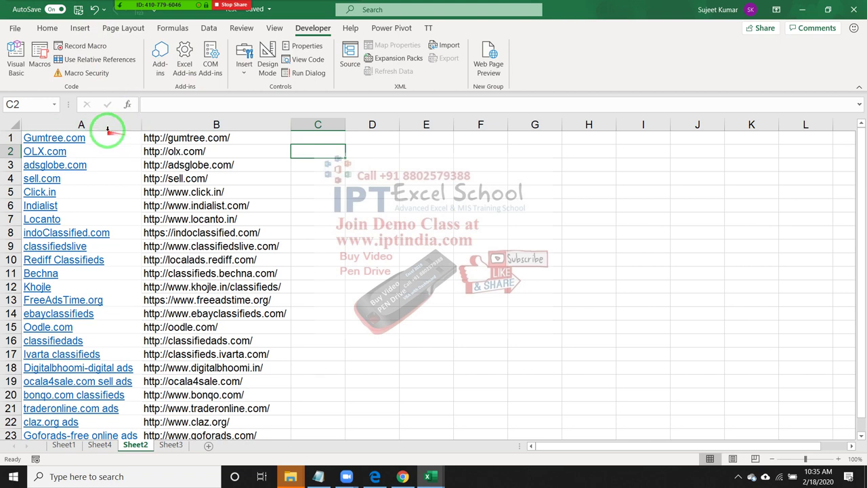
pyautogui.click(100, 76)
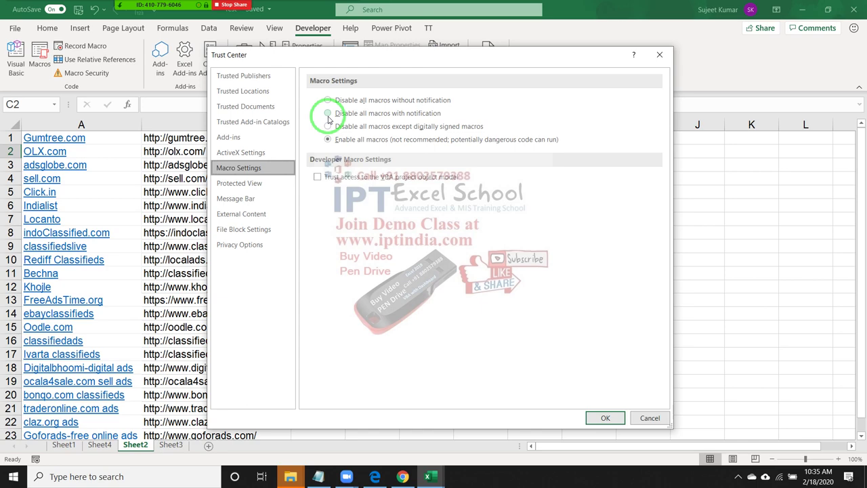
# - Set macros to 'Disable all macros with notification' and close the Trust Center
pyautogui.click(328, 113)
pyautogui.press('Return')
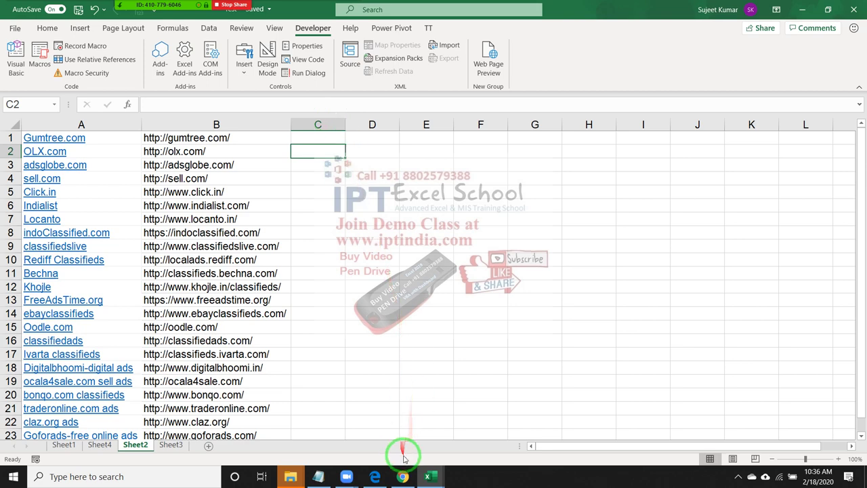
# - Go to the excel-vba.com Excel macros tutorial home page in Chrome
pyautogui.click(402, 476)
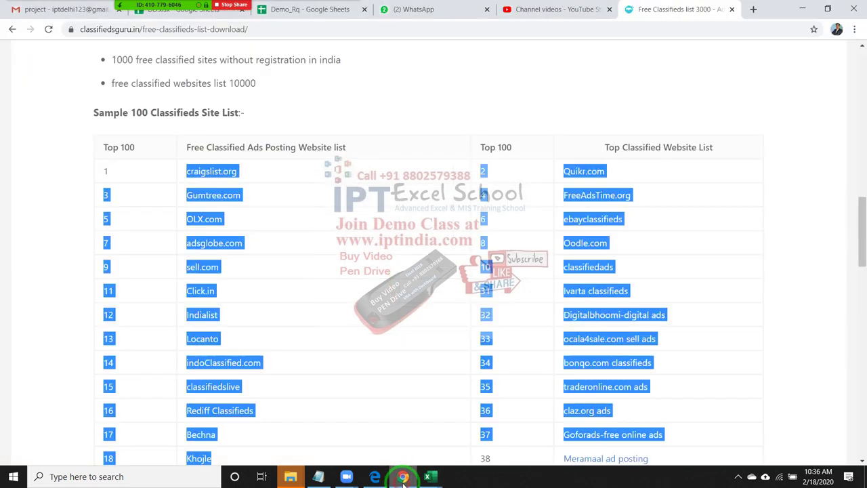
pyautogui.click(458, 45)
pyautogui.click(456, 34)
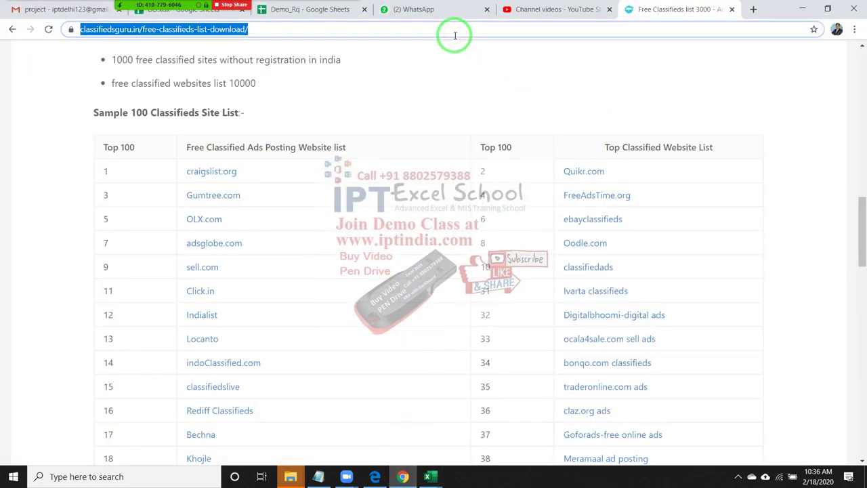
pyautogui.write('exc')
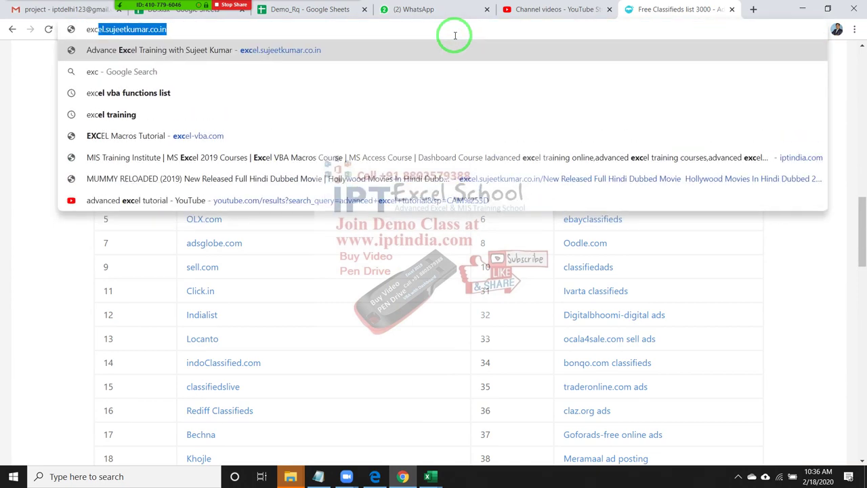
pyautogui.write('e')
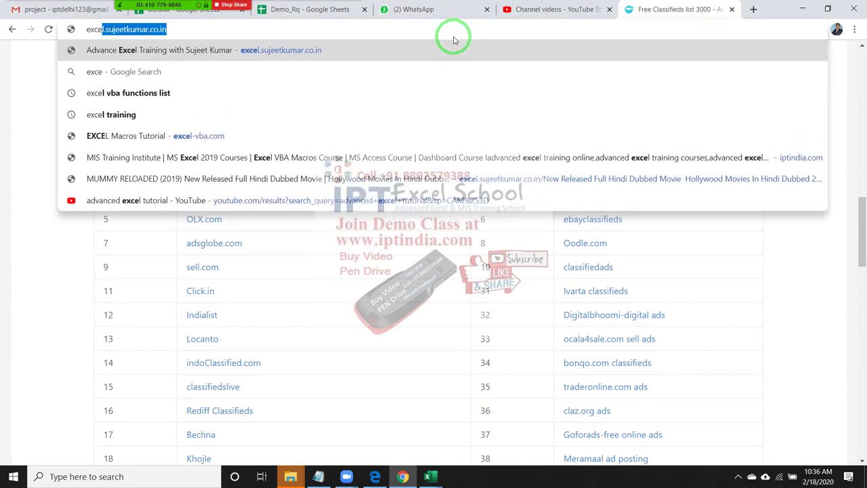
pyautogui.press('Down')
pyautogui.press('Down')
pyautogui.press('Down')
pyautogui.press('Down')
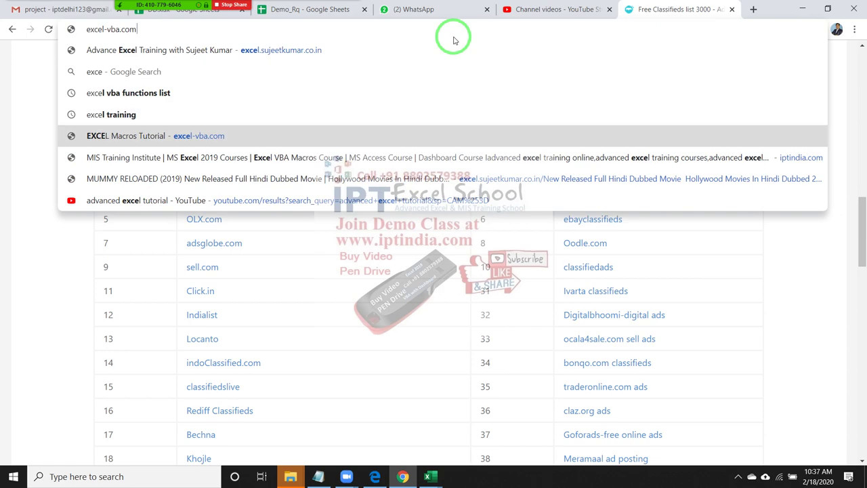
pyautogui.press('Return')
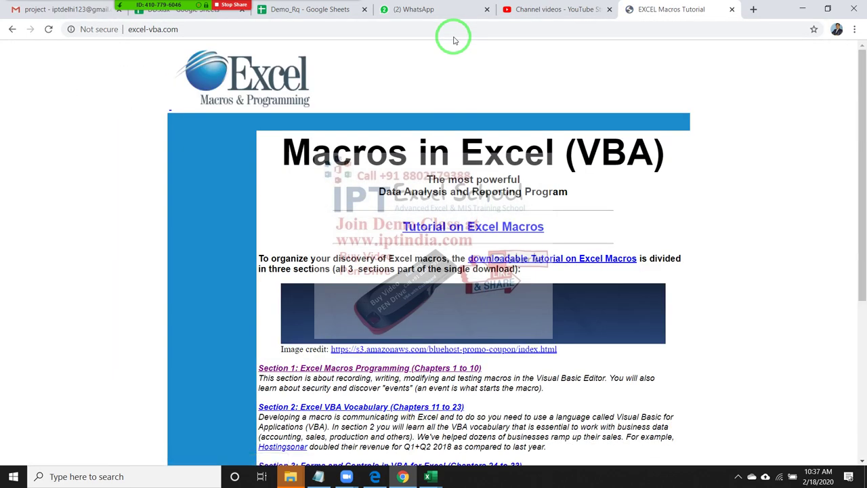
pyautogui.scroll(-3, 664, 183)
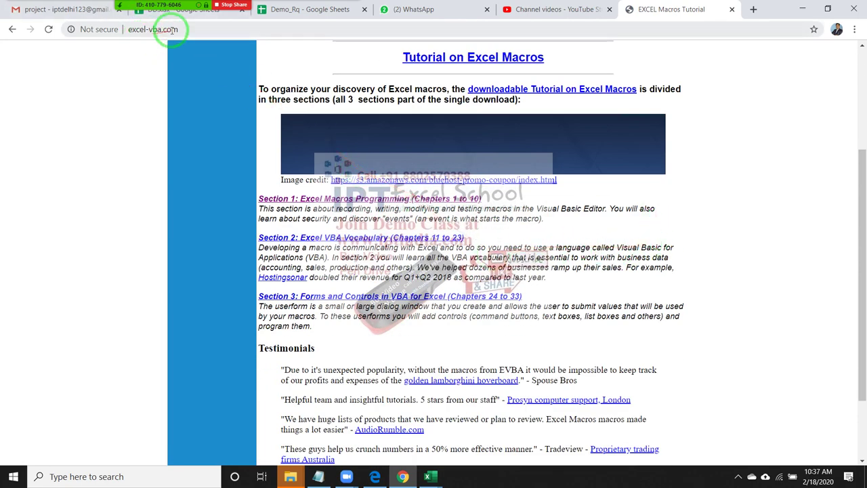
# - Open the Section 1 beginners lesson and read down to VBA Macros Security and Protection
pyautogui.click(332, 206)
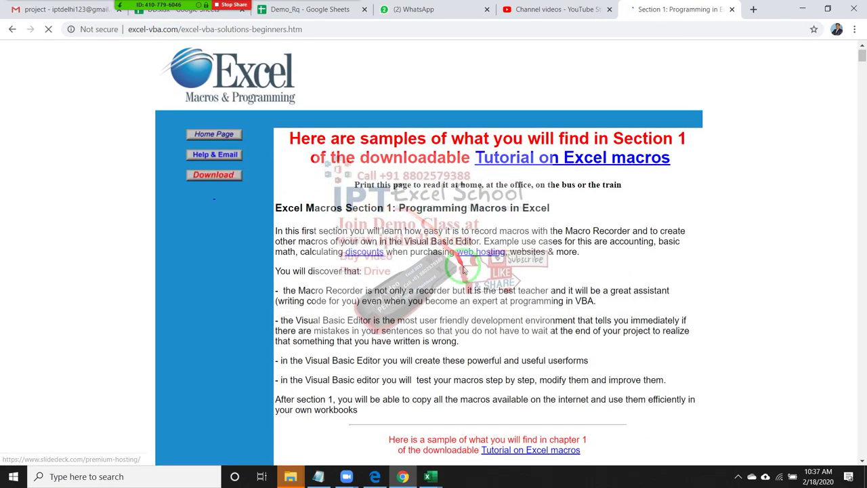
pyautogui.scroll(-3, 465, 278)
pyautogui.scroll(-1, 465, 275)
pyautogui.scroll(-4, 468, 281)
pyautogui.scroll(-3, 471, 292)
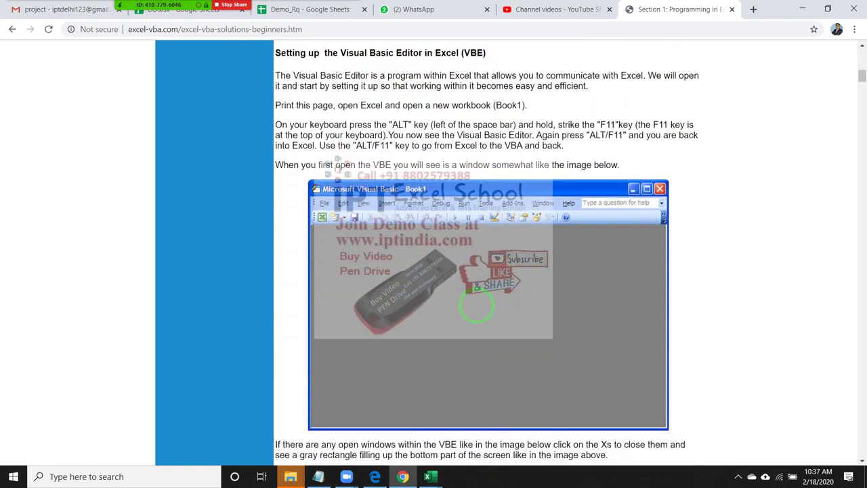
pyautogui.scroll(-3, 479, 307)
pyautogui.scroll(-4, 477, 303)
pyautogui.scroll(-3, 477, 302)
pyautogui.scroll(-3, 477, 302)
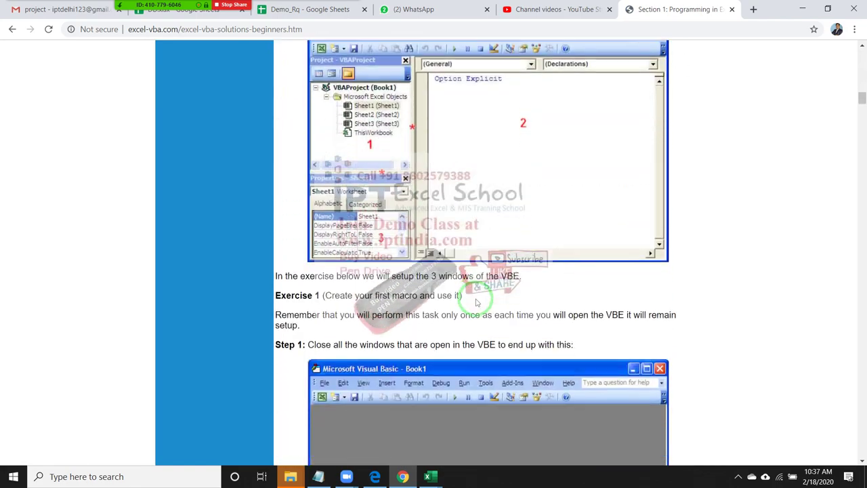
pyautogui.scroll(-4, 477, 302)
pyautogui.scroll(-3, 478, 302)
pyautogui.scroll(-3, 477, 302)
pyautogui.scroll(-3, 477, 302)
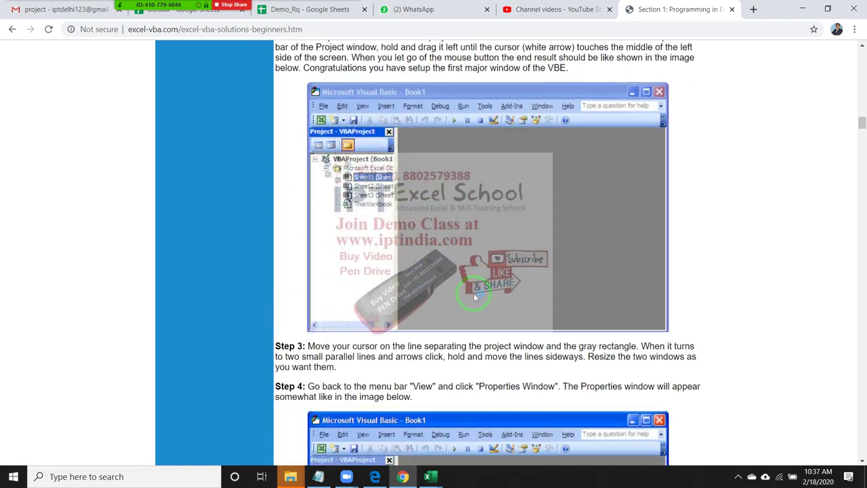
pyautogui.scroll(-2, 477, 303)
pyautogui.scroll(-3, 476, 298)
pyautogui.scroll(-4, 476, 301)
pyautogui.scroll(-1, 474, 305)
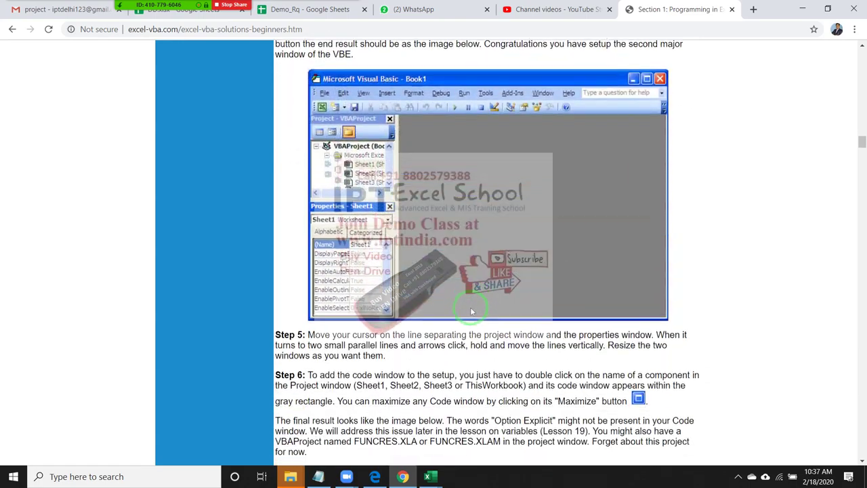
pyautogui.scroll(-4, 472, 312)
pyautogui.scroll(-4, 472, 312)
pyautogui.scroll(-2, 472, 312)
pyautogui.scroll(-4, 472, 312)
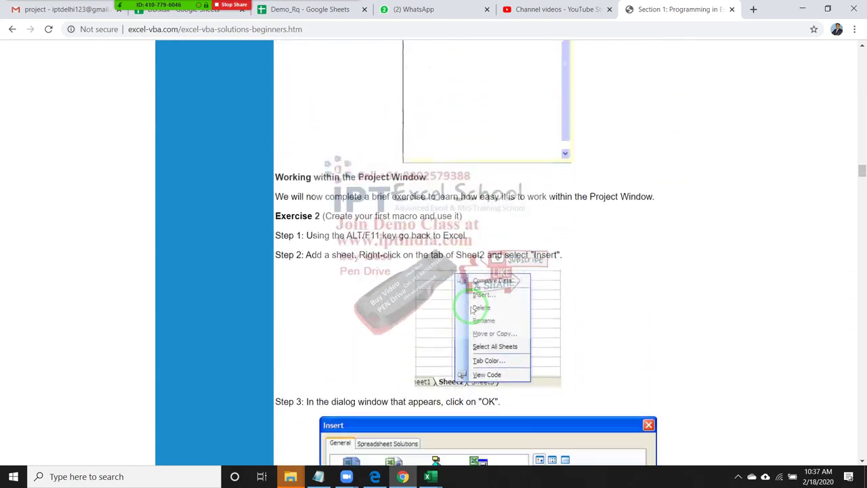
pyautogui.scroll(-4, 472, 312)
pyautogui.scroll(-2, 473, 311)
pyautogui.scroll(-3, 473, 311)
pyautogui.scroll(-5, 472, 310)
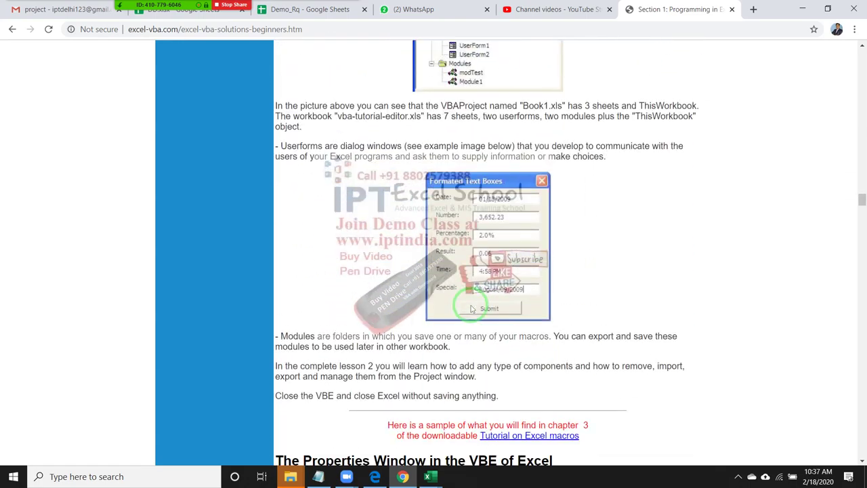
pyautogui.scroll(-2, 472, 310)
pyautogui.scroll(-4, 473, 309)
pyautogui.scroll(-5, 472, 309)
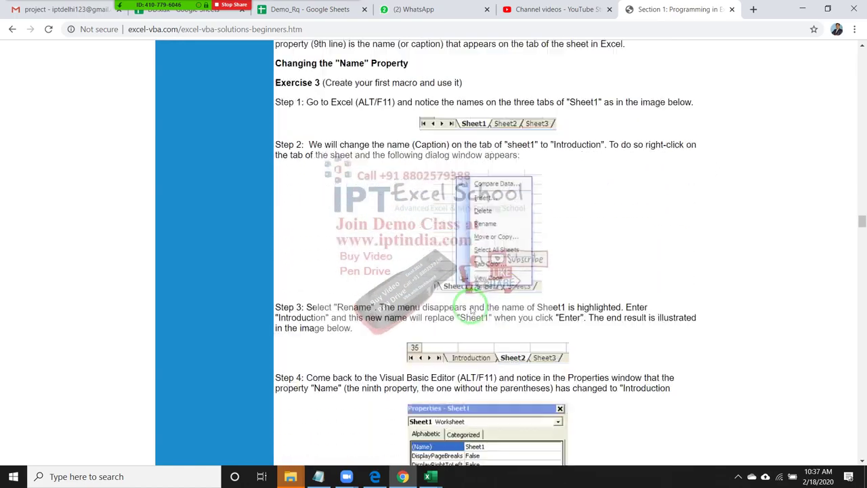
pyautogui.scroll(-5, 472, 309)
pyautogui.scroll(-5, 472, 309)
pyautogui.scroll(-3, 472, 310)
pyautogui.scroll(-3, 473, 310)
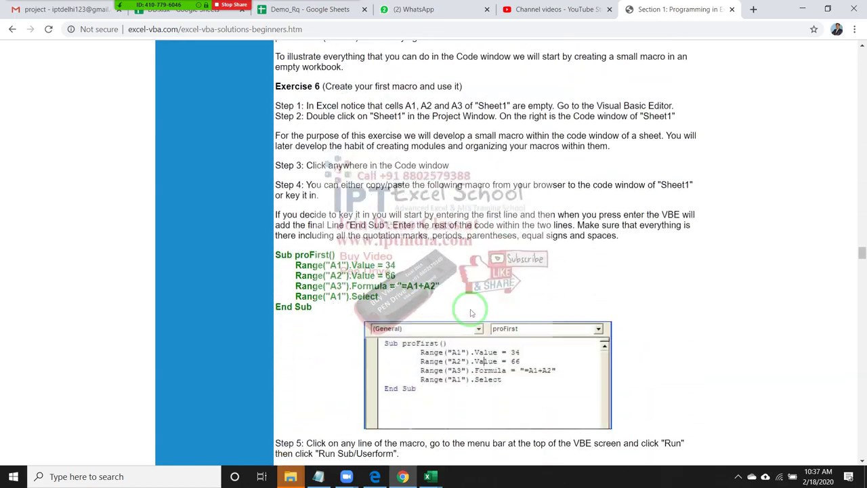
pyautogui.scroll(-3, 472, 310)
pyautogui.scroll(-6, 473, 310)
pyautogui.scroll(-3, 472, 311)
pyautogui.scroll(-3, 473, 312)
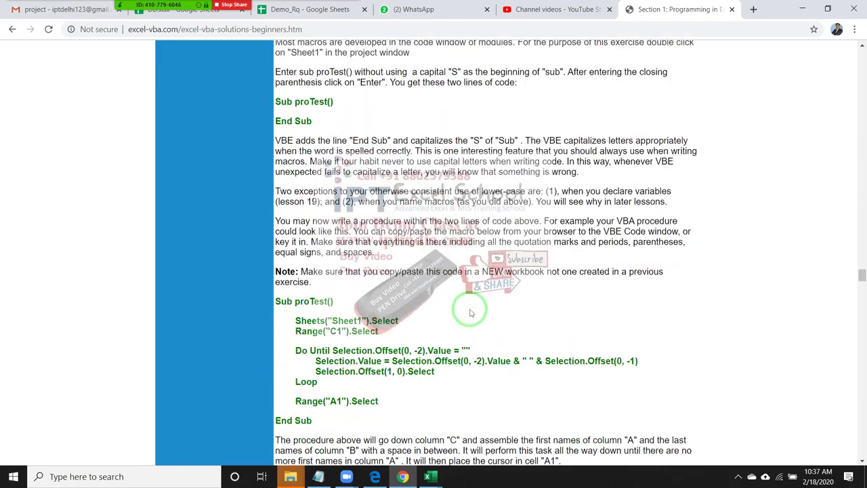
pyautogui.scroll(-4, 472, 313)
pyautogui.scroll(-2, 473, 312)
pyautogui.scroll(-5, 472, 313)
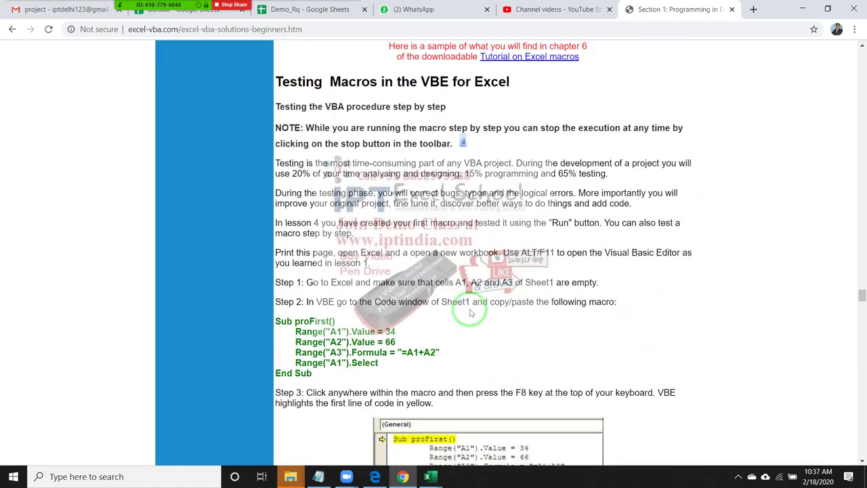
pyautogui.scroll(-3, 472, 314)
pyautogui.scroll(-5, 470, 316)
pyautogui.scroll(-4, 471, 316)
pyautogui.scroll(-4, 470, 315)
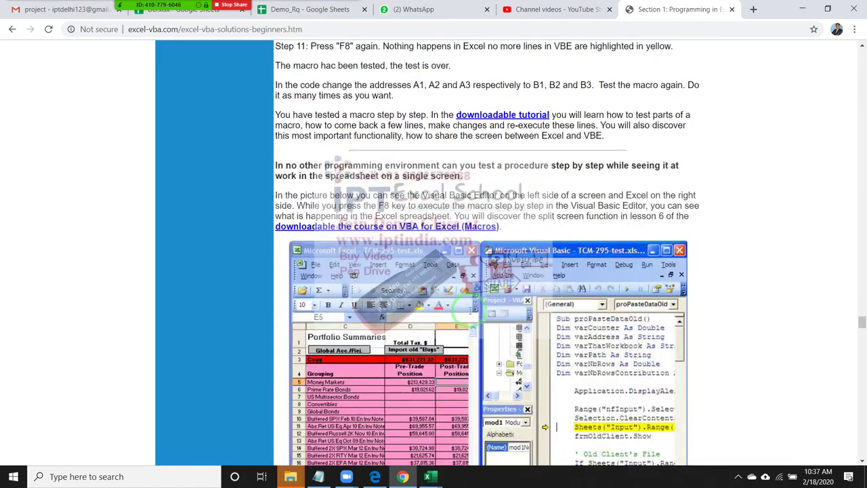
pyautogui.scroll(-2, 471, 316)
pyautogui.scroll(-1, 471, 317)
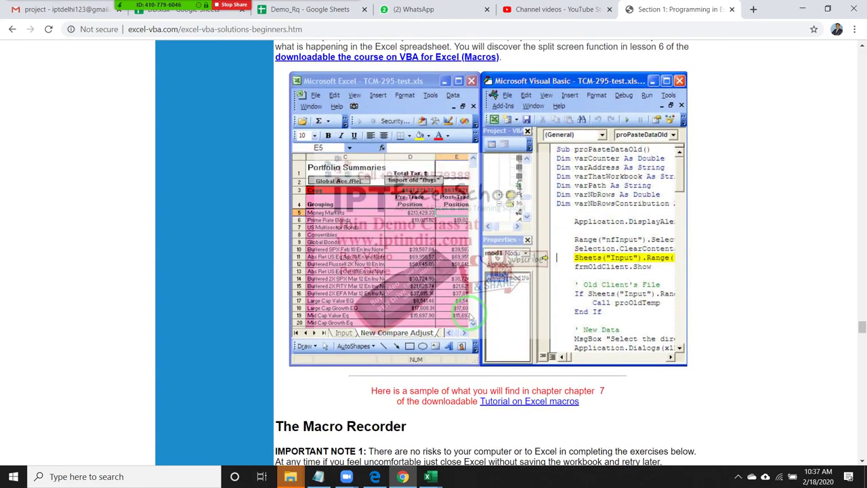
pyautogui.scroll(-4, 472, 318)
pyautogui.scroll(-1, 471, 319)
pyautogui.scroll(-1, 471, 318)
pyautogui.scroll(-2, 471, 318)
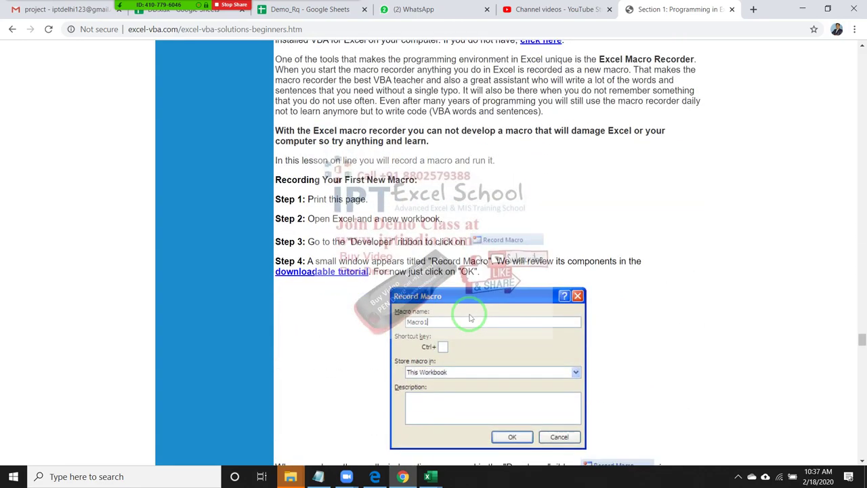
pyautogui.scroll(-4, 471, 318)
pyautogui.scroll(-6, 471, 316)
pyautogui.scroll(-5, 471, 312)
pyautogui.scroll(-5, 472, 310)
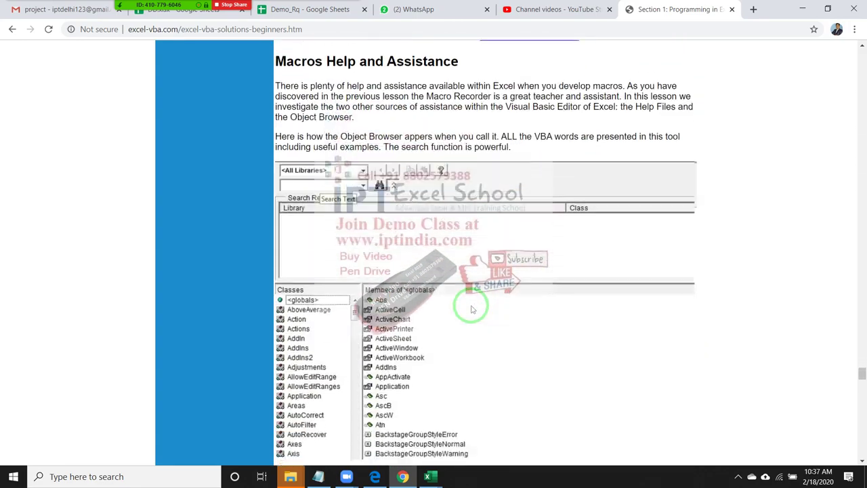
pyautogui.scroll(-8, 473, 310)
pyautogui.scroll(-3, 472, 310)
pyautogui.scroll(-5, 473, 310)
pyautogui.scroll(-5, 473, 311)
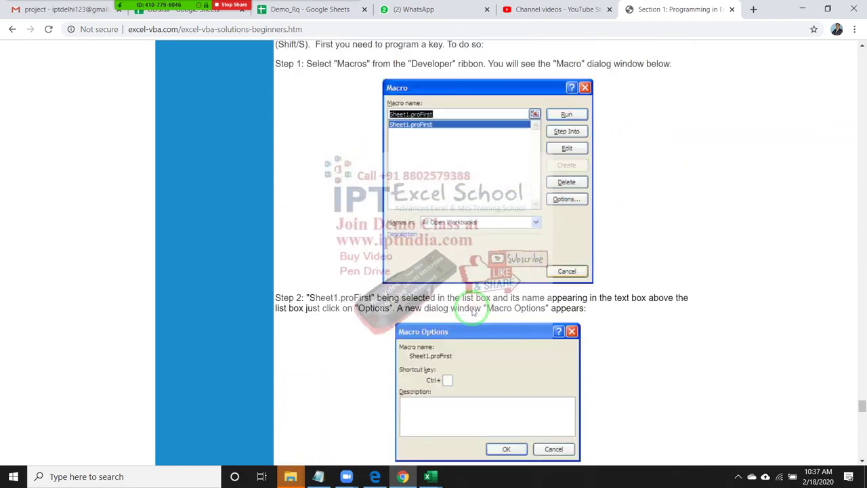
pyautogui.scroll(-6, 473, 311)
pyautogui.scroll(-4, 474, 311)
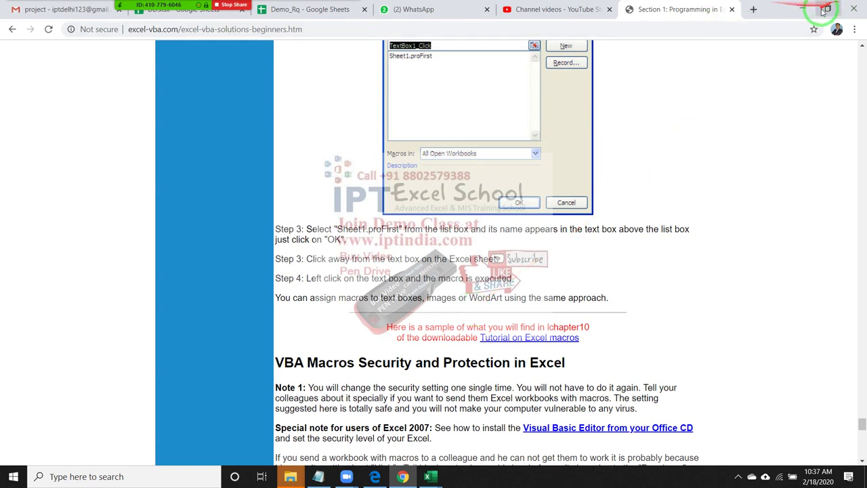
pyautogui.click(438, 478)
pyautogui.click(387, 434)
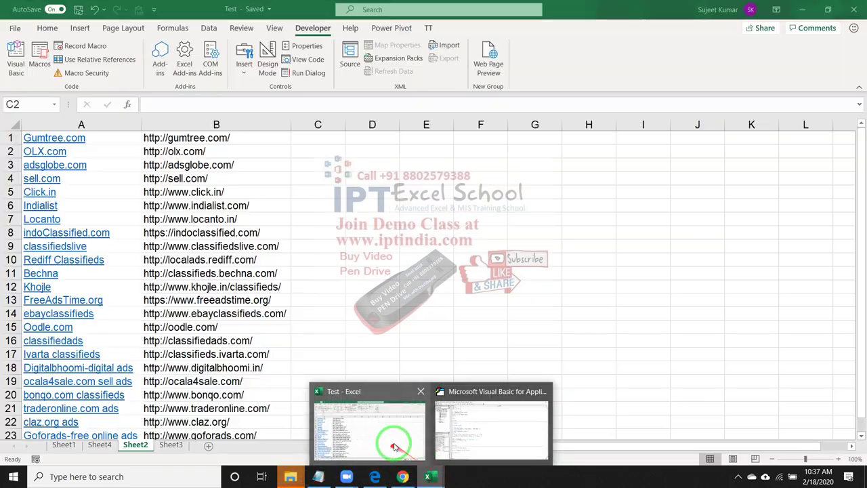
pyautogui.click(170, 150)
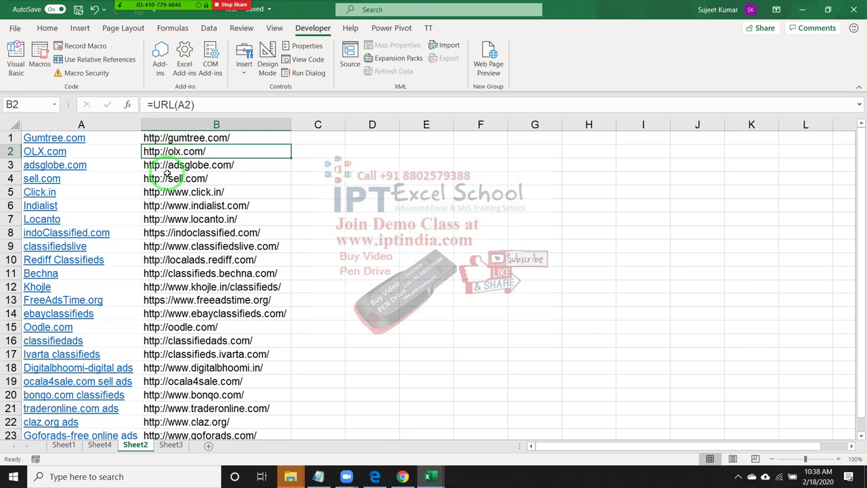
pyautogui.doubleClick(225, 138)
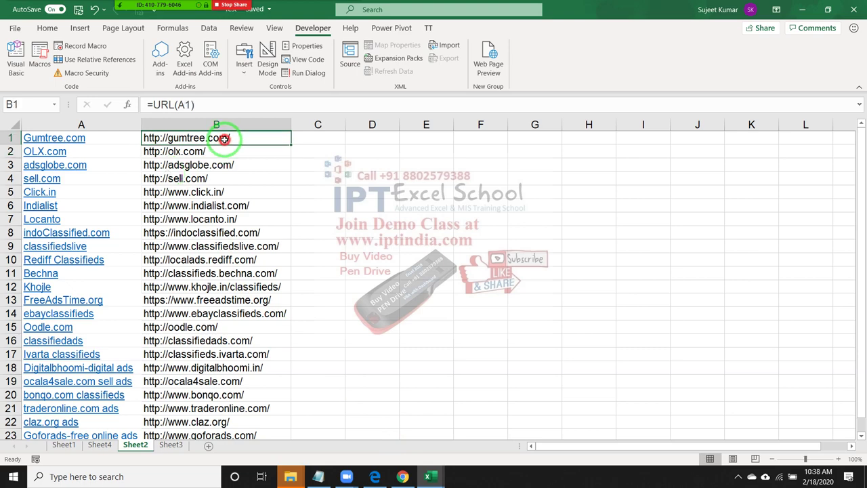
pyautogui.press('Return')
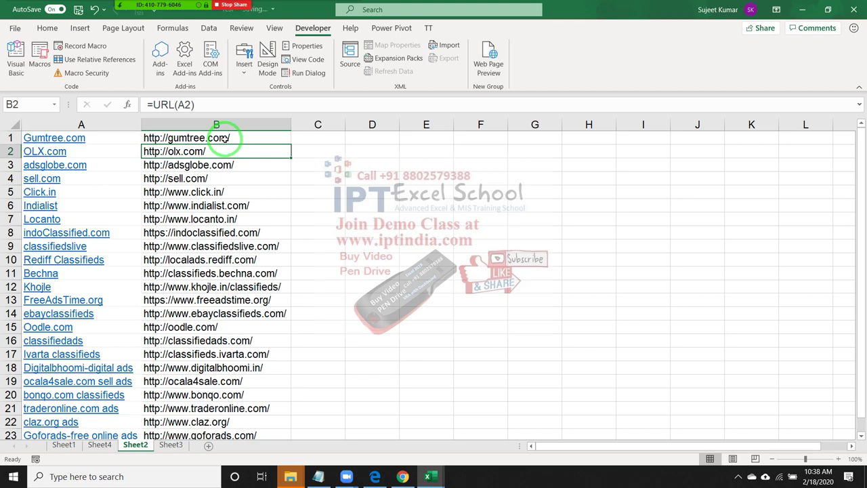
pyautogui.click(38, 61)
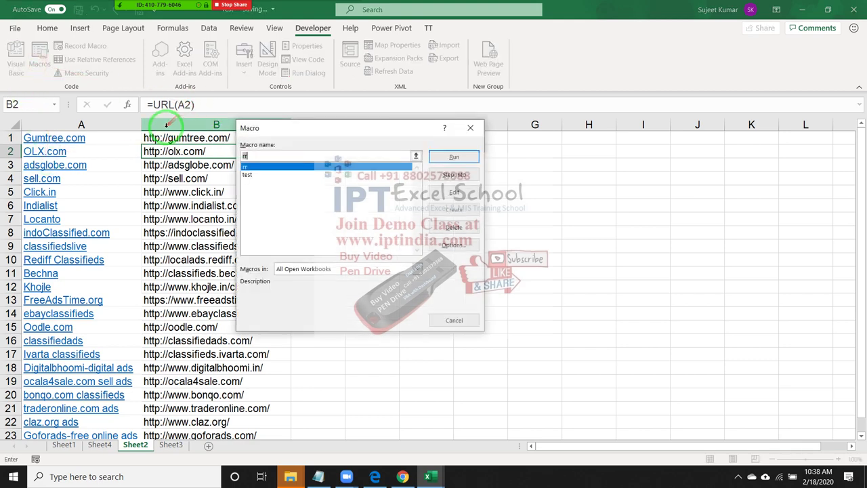
pyautogui.press('Escape')
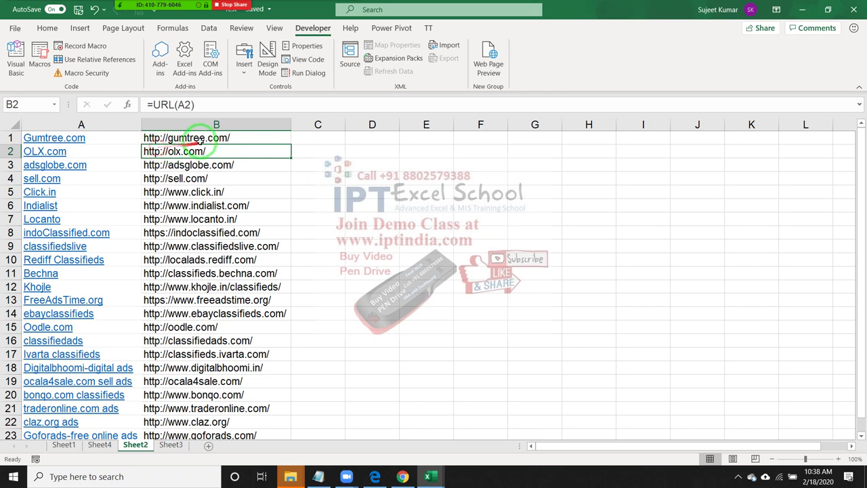
pyautogui.click(192, 155)
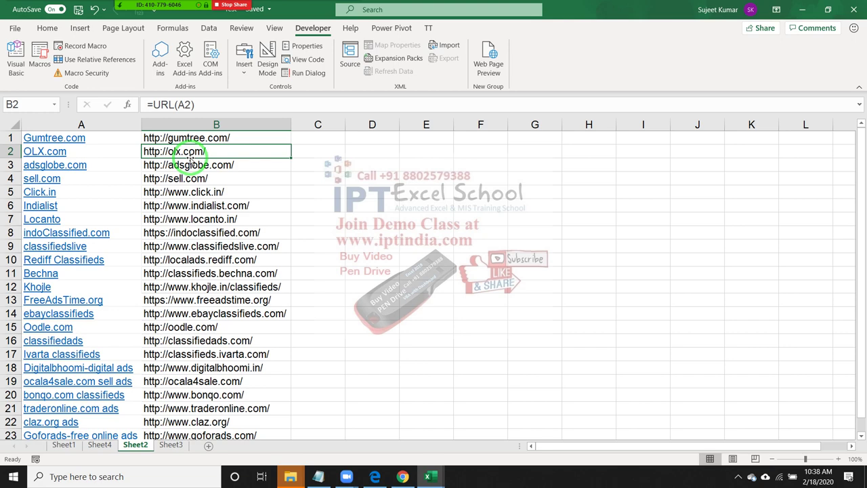
pyautogui.click(403, 476)
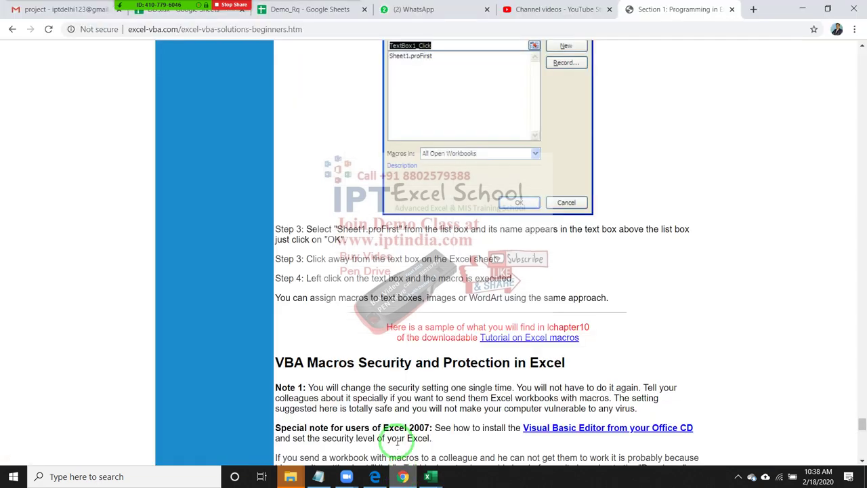
# - Review the top of the Demo_Rq responses sheet, then show the desktop
pyautogui.click(328, 10)
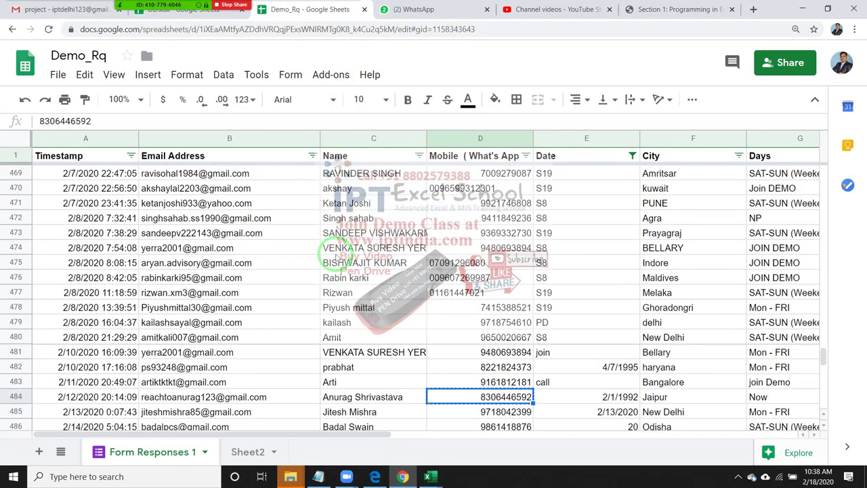
pyautogui.scroll(1, 337, 256)
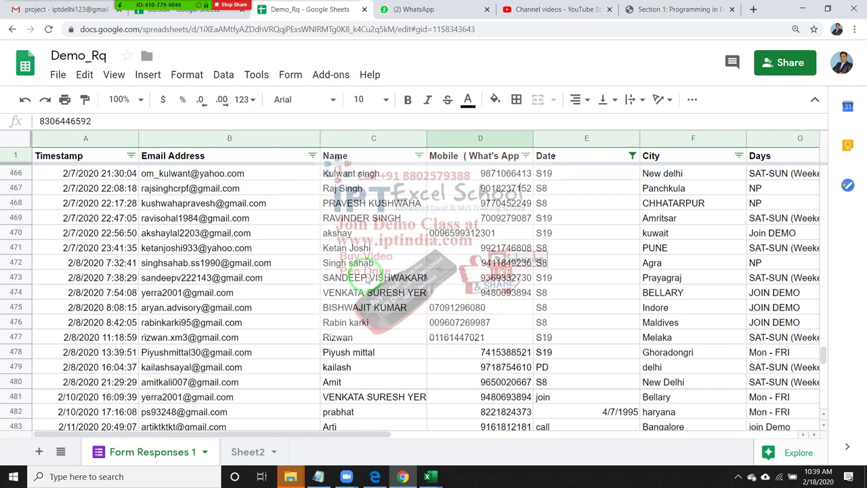
pyautogui.press('super+d')
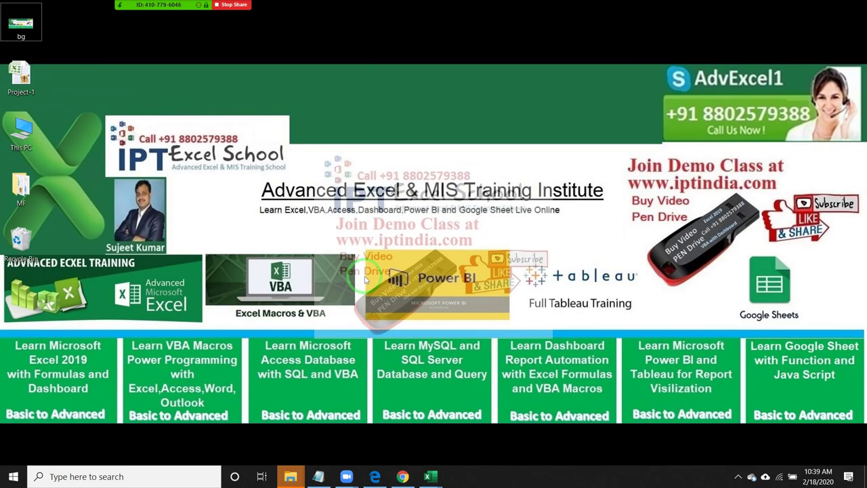
# - Refresh the desktop and bring the Test workbook back with cell B3 selected
pyautogui.rightClick(401, 150)
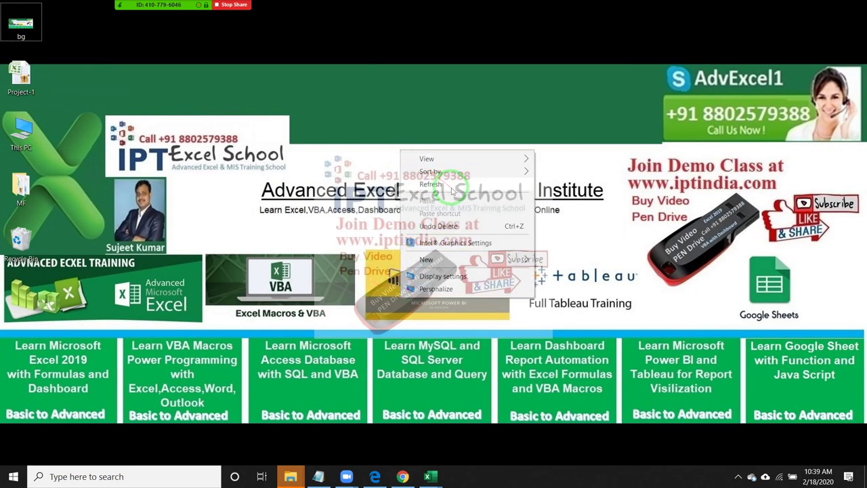
pyautogui.click(453, 185)
pyautogui.moveTo(437, 473)
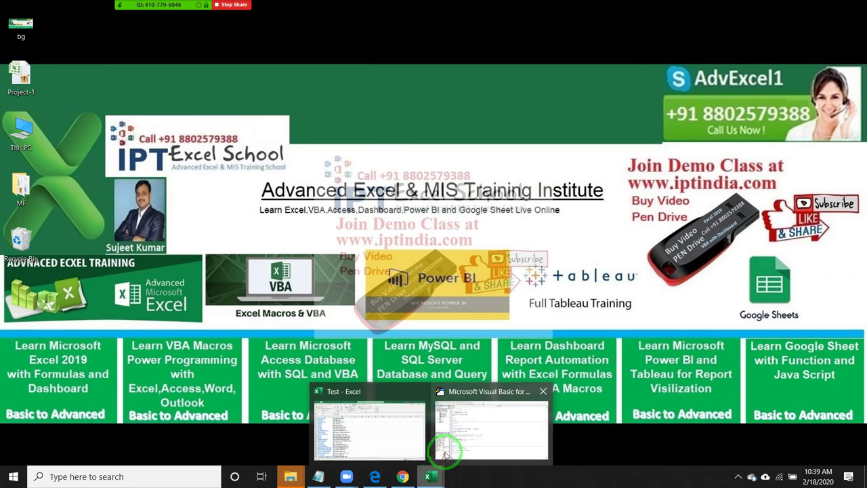
pyautogui.click(412, 430)
pyautogui.click(246, 170)
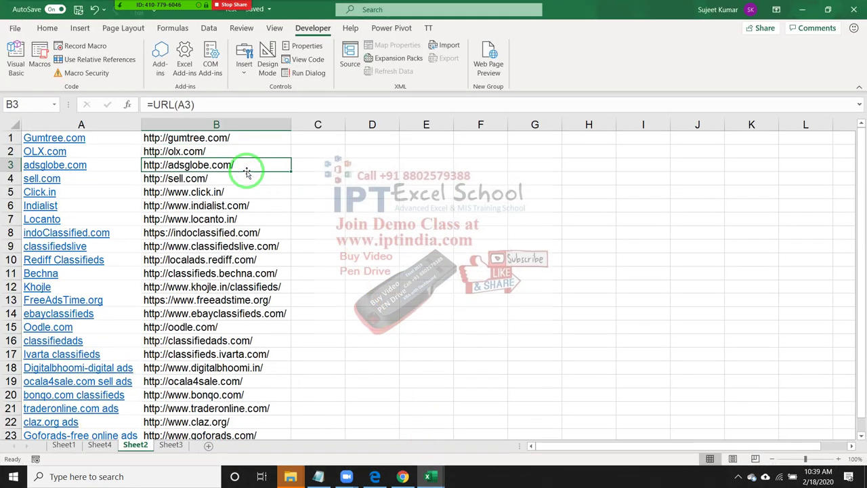
# - Glance at the Macros list, then open the Visual Basic editor on Module1
pyautogui.click(44, 70)
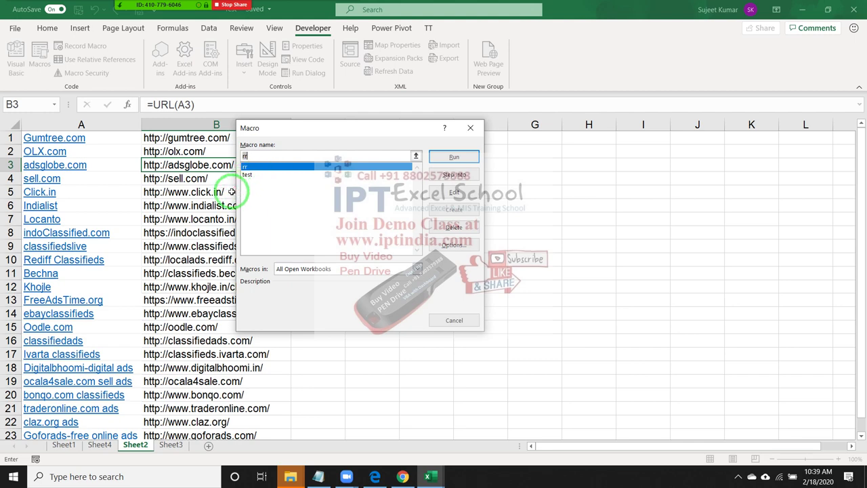
pyautogui.press('Escape')
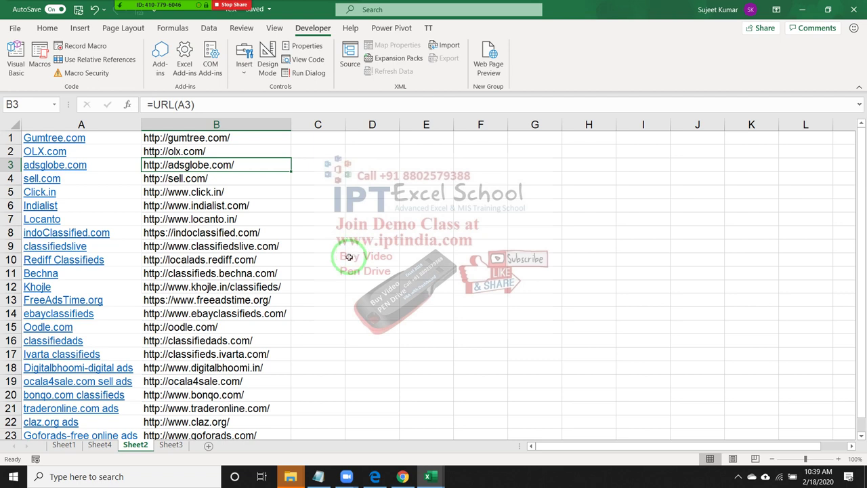
pyautogui.click(17, 53)
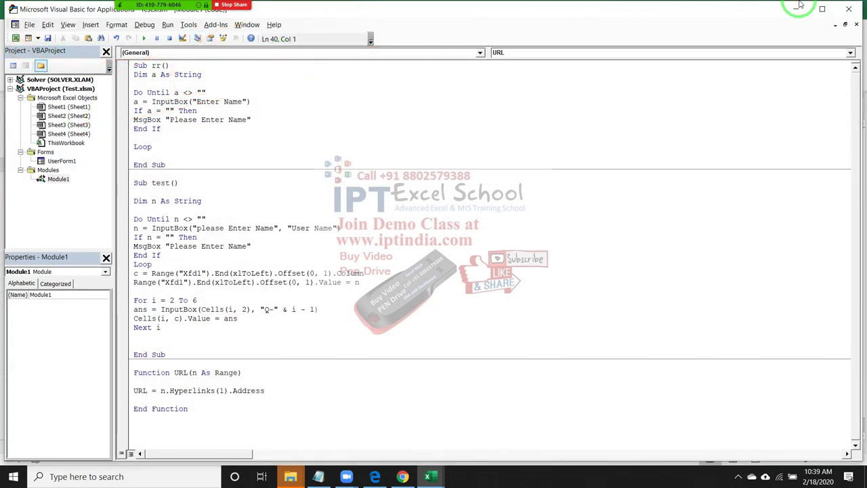
# - Minimize the VBA editor, check the URL formulas in B5, B8 and B11, then show the desktop
pyautogui.click(835, 25)
pyautogui.click(796, 9)
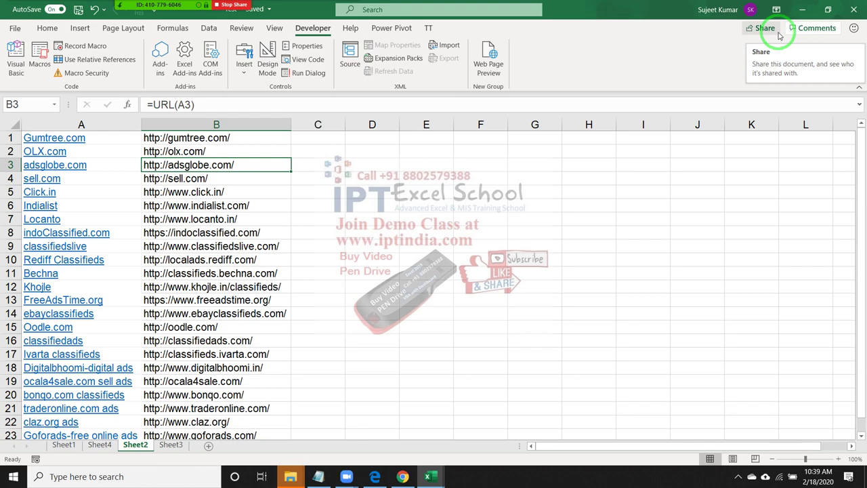
pyautogui.moveTo(156, 15)
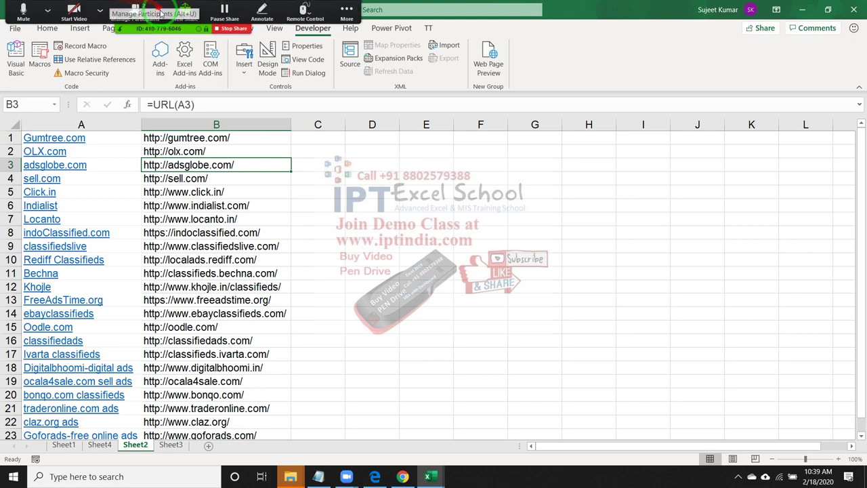
pyautogui.click(187, 192)
pyautogui.click(237, 232)
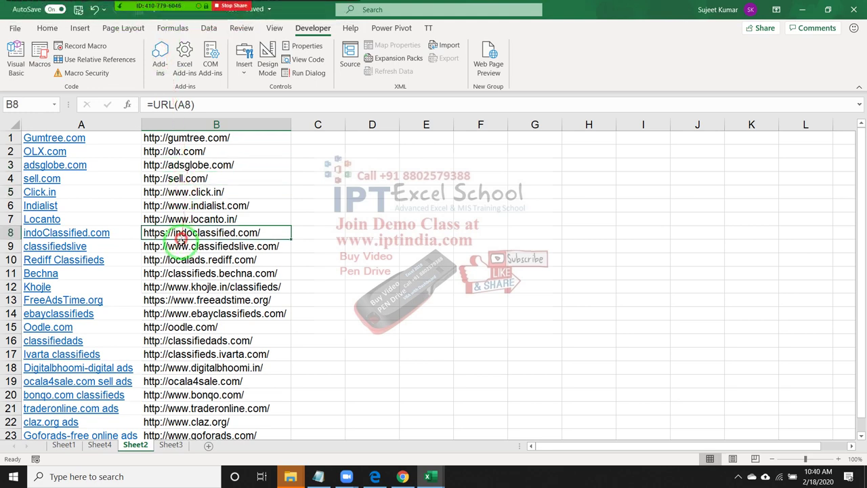
pyautogui.click(182, 273)
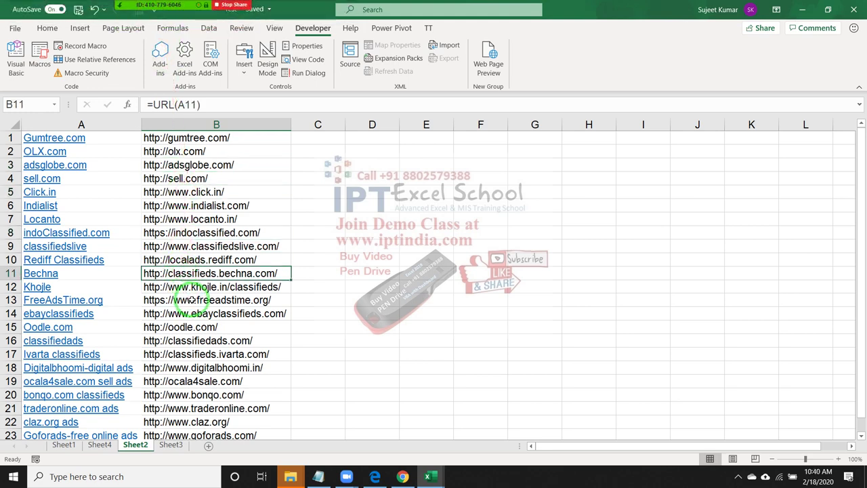
pyautogui.press('super+d')
# - Refresh the Windows desktop using Refresh from its right-click menu
pyautogui.rightClick(249, 159)
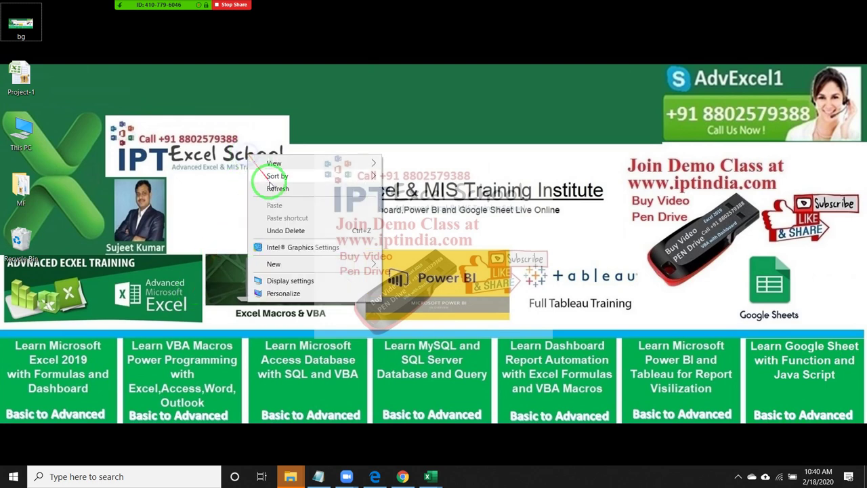
pyautogui.click(271, 186)
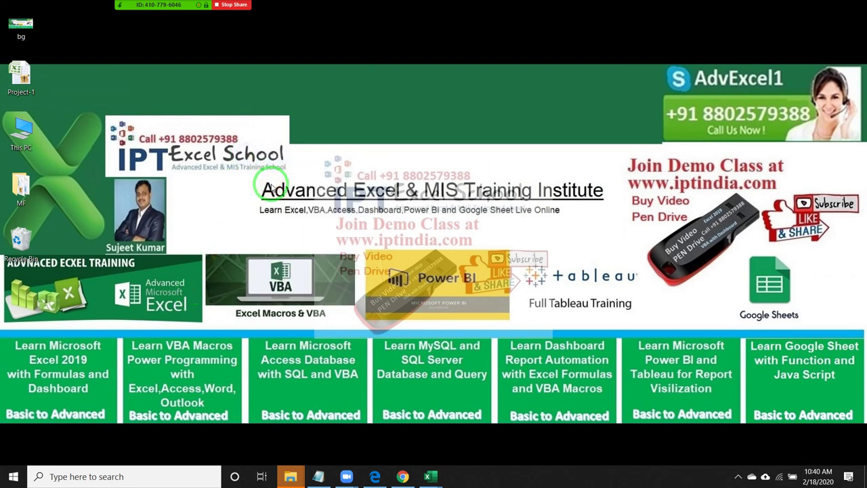